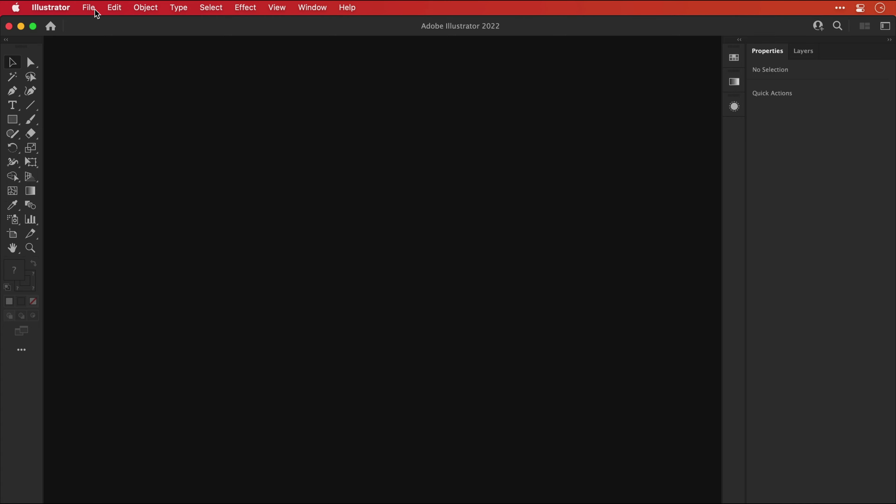
Step: Create a new 1920 x 1080 px RGB document with raster effects set to High (300 ppi)
left_click(95, 9)
left_click(97, 26)
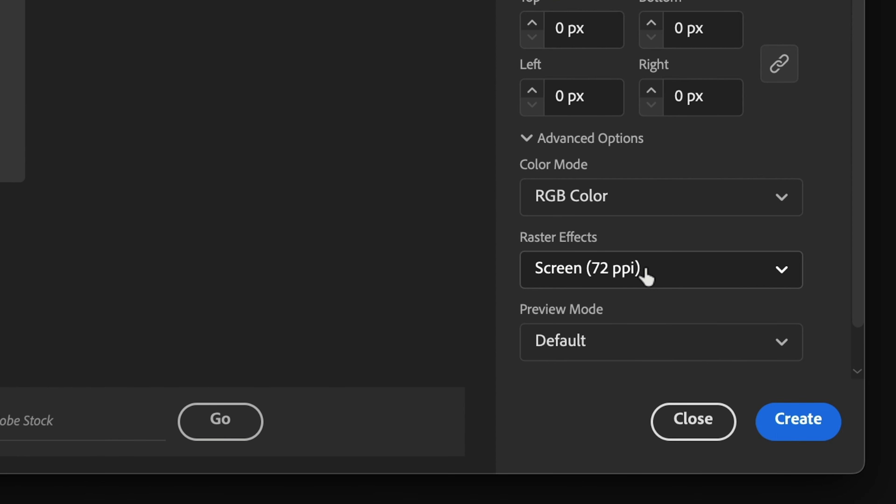
left_click(596, 383)
left_click(648, 320)
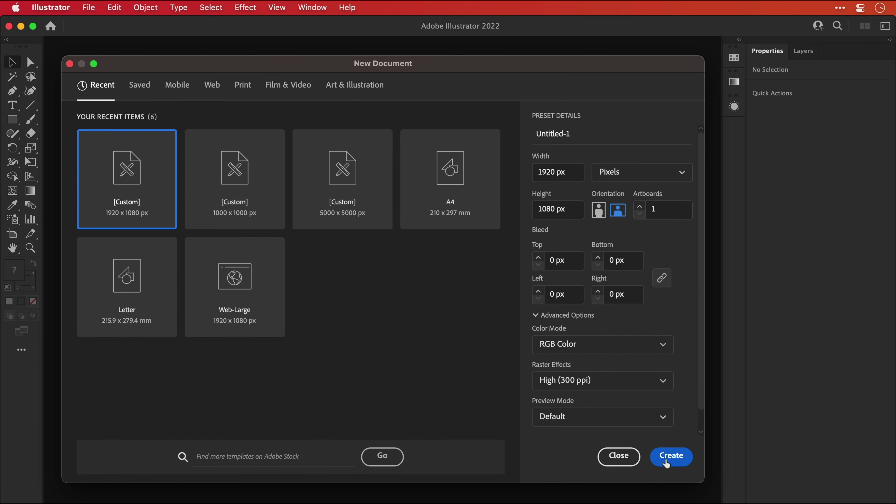
left_click(670, 456)
Step: Paste the laptop reference image and scale it down around its centre so it fits within the artboard
key("super+v")
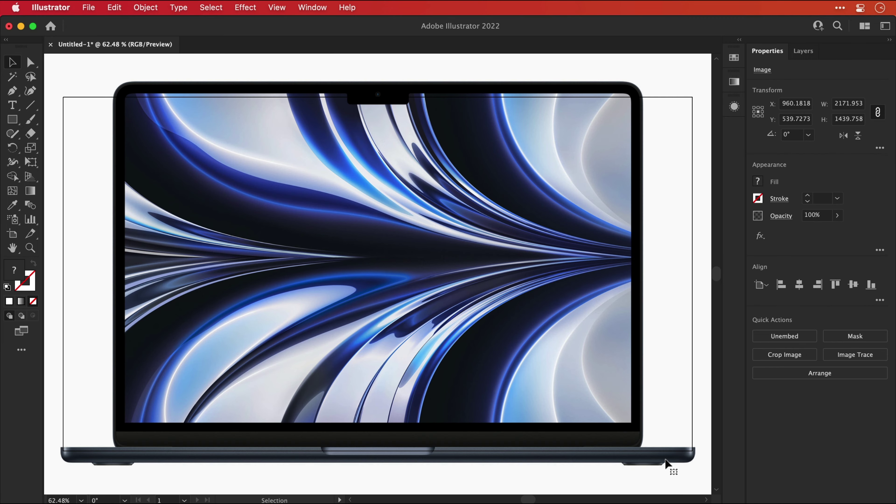
key("super+minus")
key("super+minus")
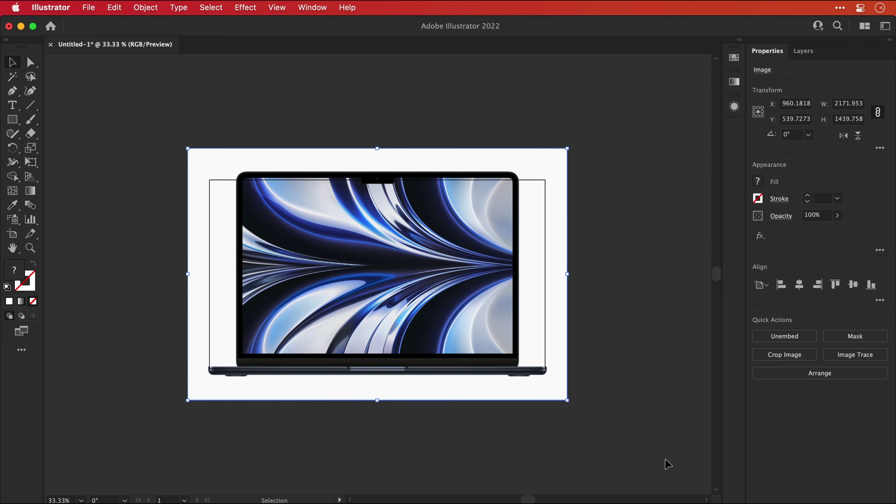
left_click_drag(567, 400, 501, 362)
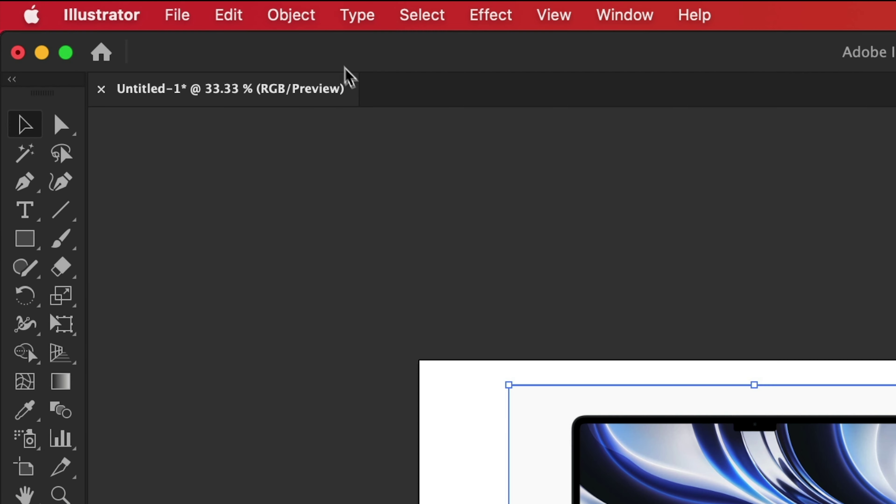
Step: Lock the selected laptop image in place
left_click(315, 22)
mouse_move(311, 195)
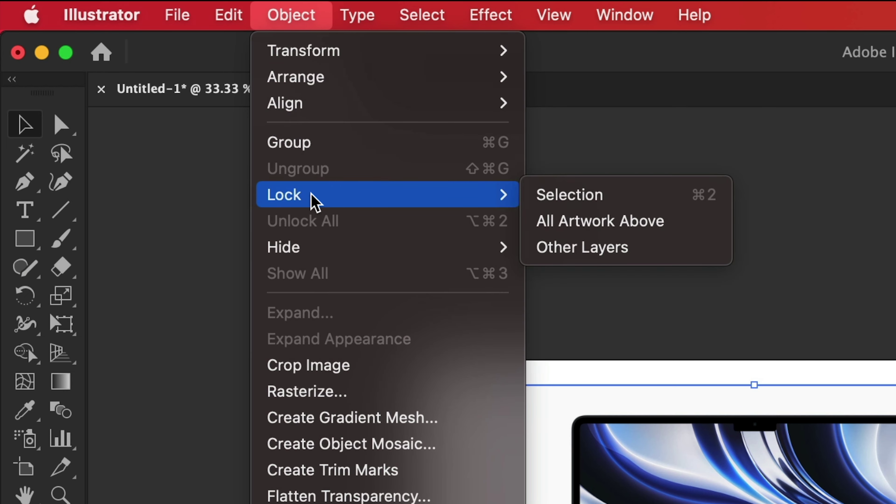
left_click(529, 199)
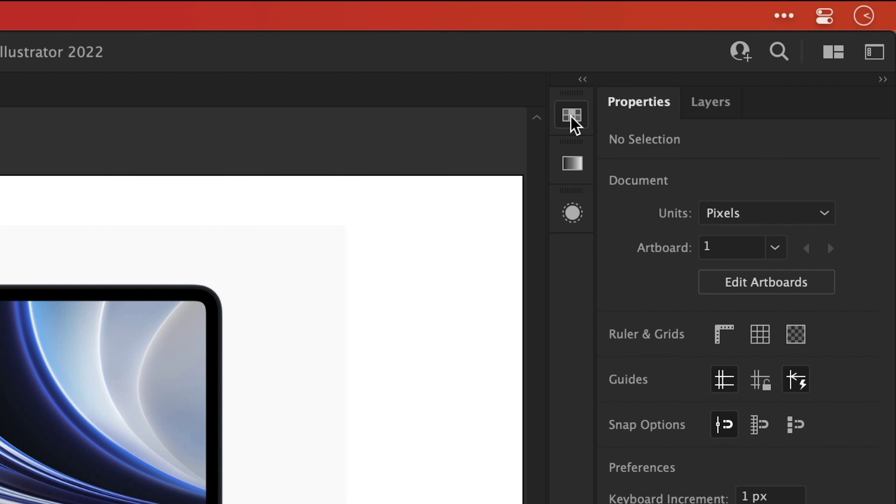
Step: Sample black from the laptop's screen bezel and save it as a global process colour swatch, R=0 G=0 B=0
left_click(571, 119)
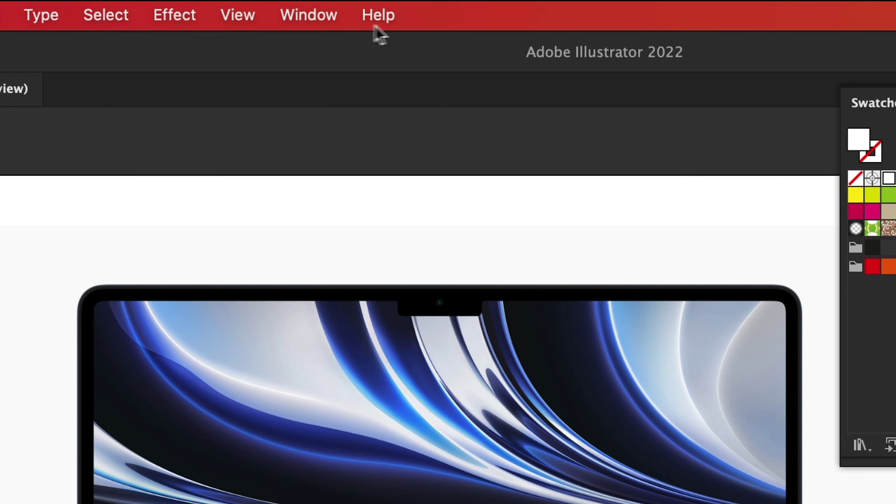
left_click(309, 15)
left_click(314, 22)
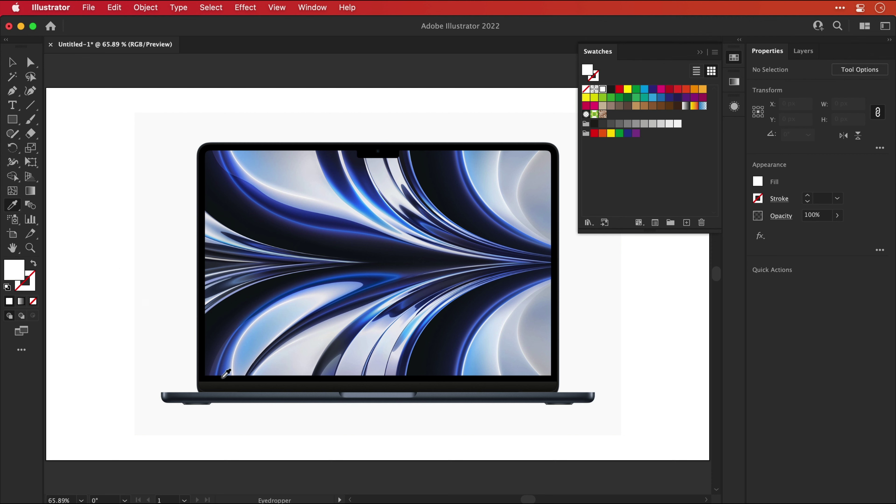
left_click(224, 376)
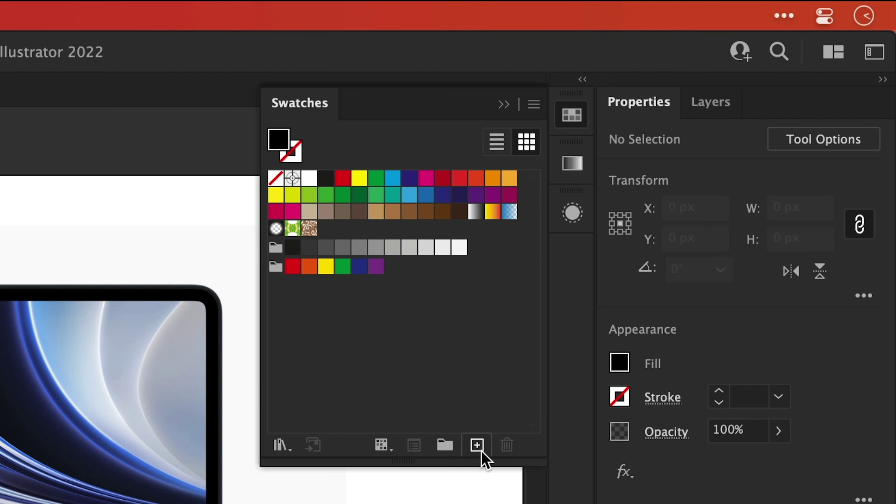
left_click(481, 450)
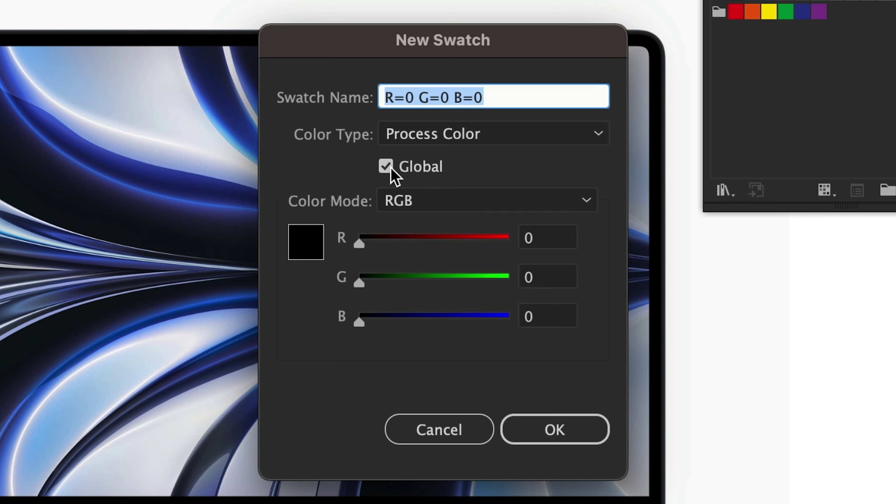
left_click(385, 166)
key("Return")
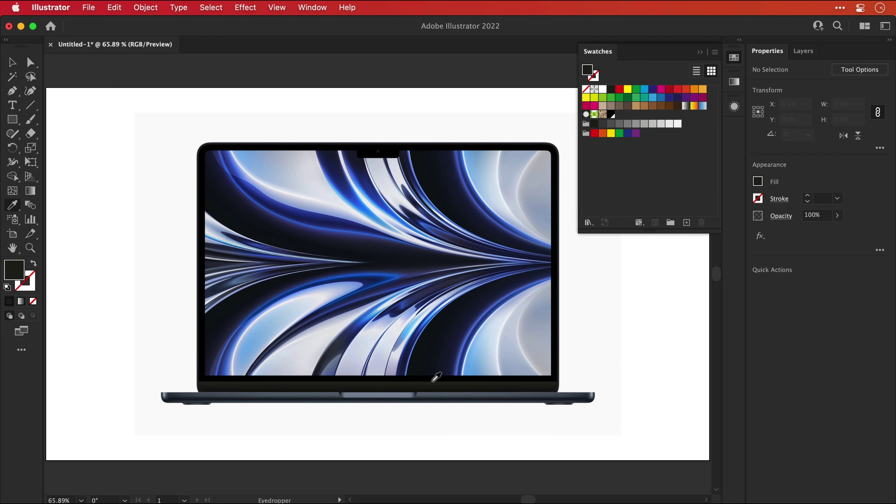
Step: Save the lower bezel colour (R=32 G=31 B=29) and the lighter blue-grey of the laptop's opening notch as global swatches
left_click(686, 222)
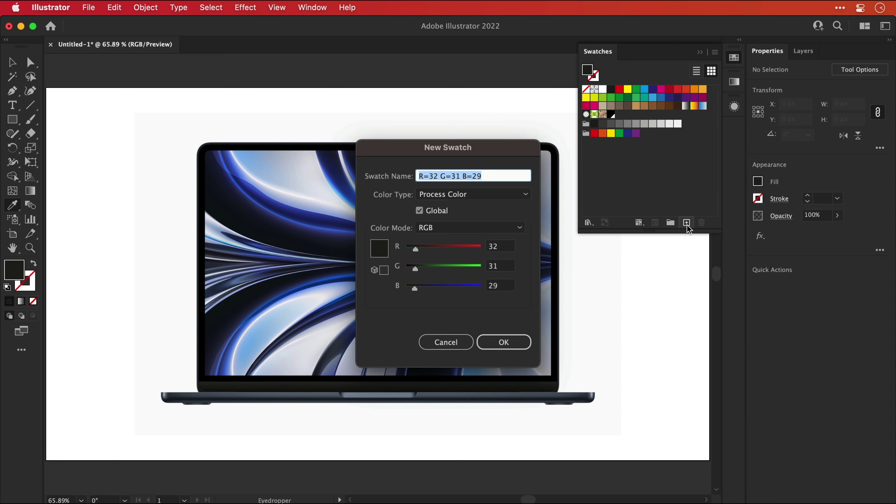
key("Return")
left_click(500, 382)
left_click(408, 395)
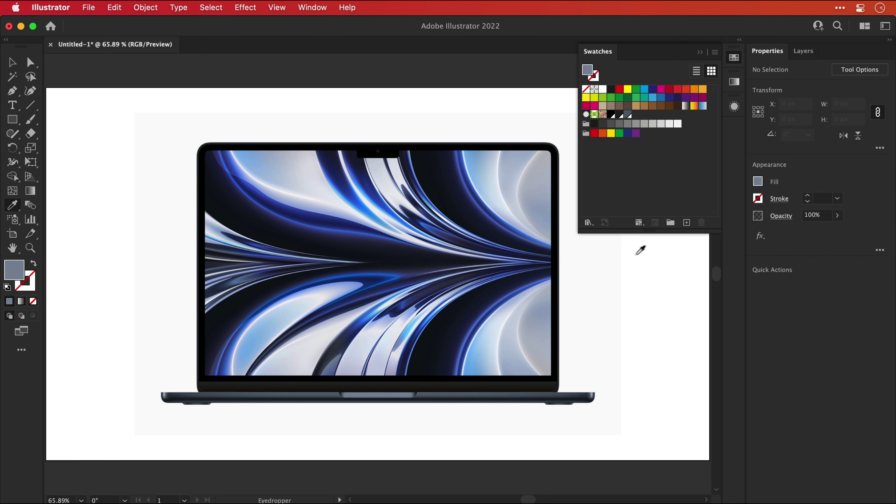
left_click(685, 224)
key("Return")
Step: Sample the dark navy of the laptop base as a global swatch and place it beside the dark grey bezel swatch
left_click(552, 396)
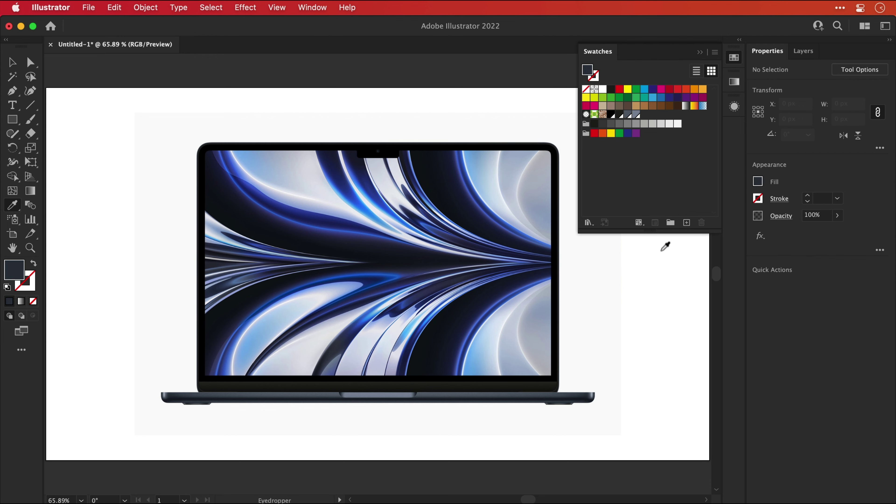
left_click(686, 222)
key("Return")
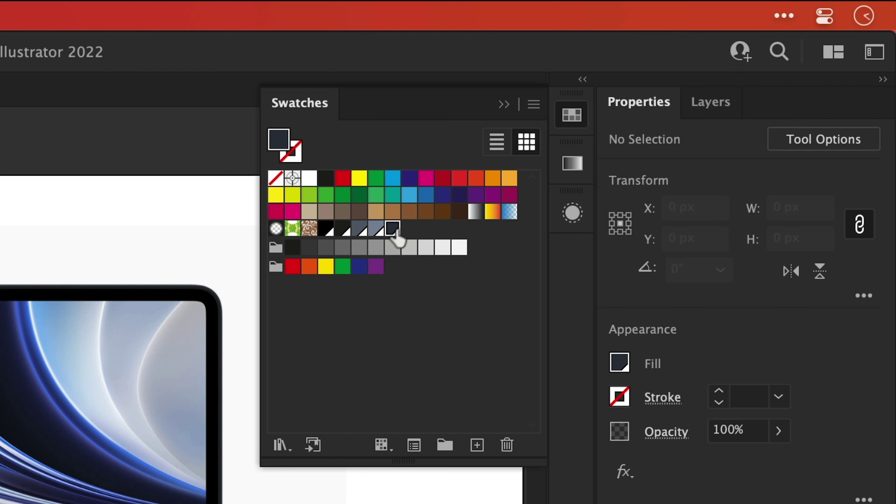
left_click_drag(397, 235, 357, 236)
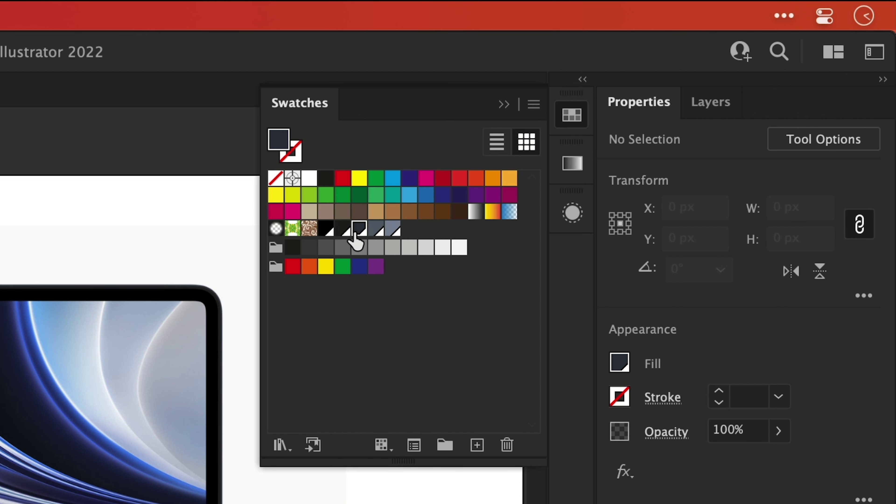
Step: Draw a rectangle of about 1047 x 722 px around the laptop lid, with no fill and the black swatch as stroke
left_click(326, 233)
left_click(67, 354)
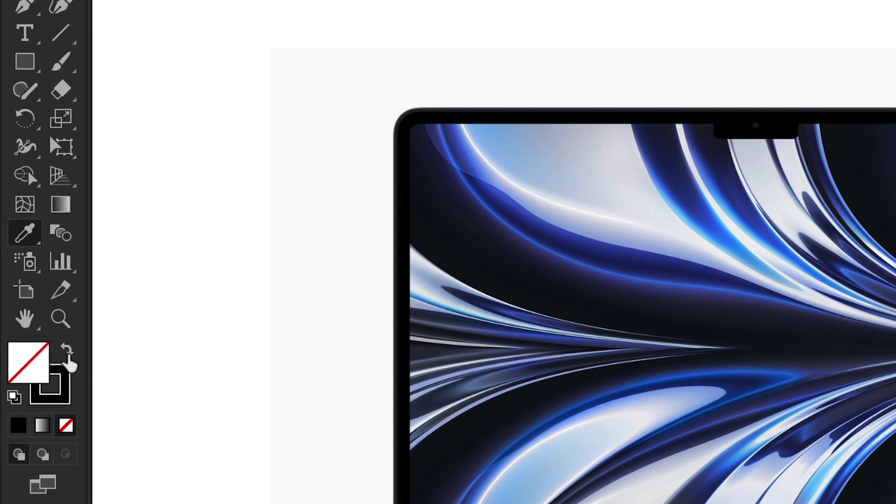
left_click(27, 62)
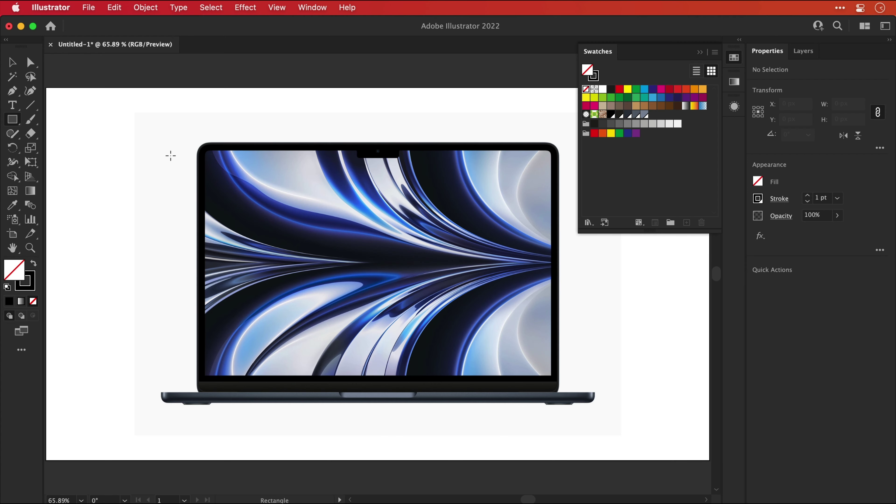
left_click_drag(170, 156, 559, 392)
key("v")
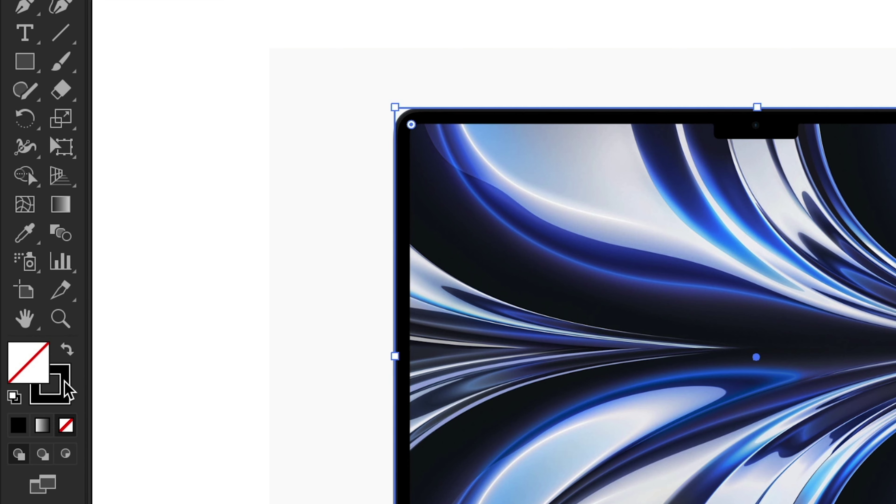
Step: Give the lid rectangle a magenta stroke with a weight of 2 pt
left_click(64, 381)
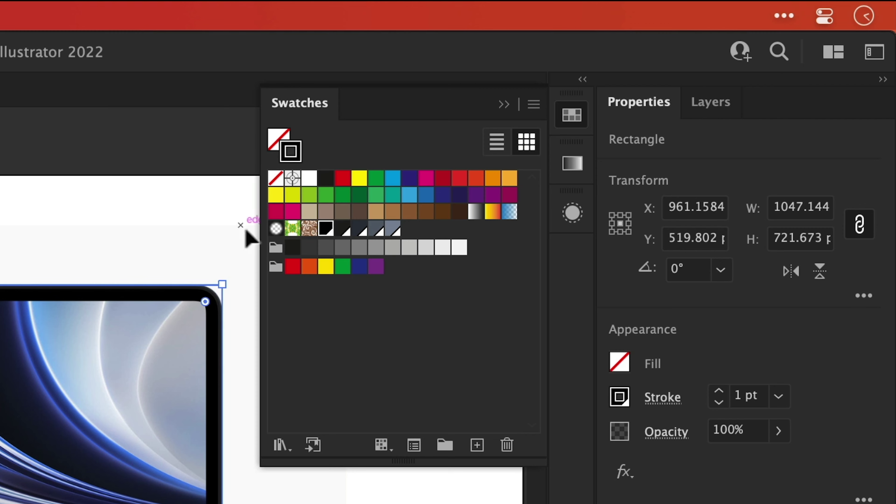
left_click(292, 212)
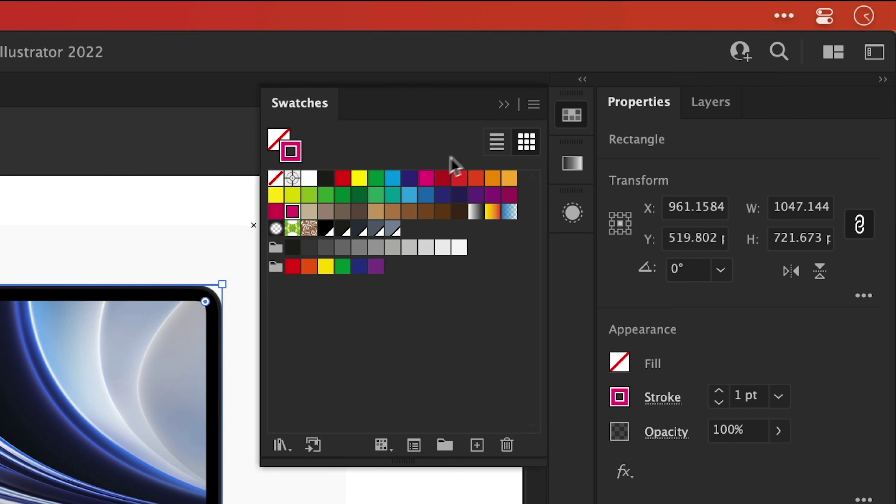
left_click(572, 115)
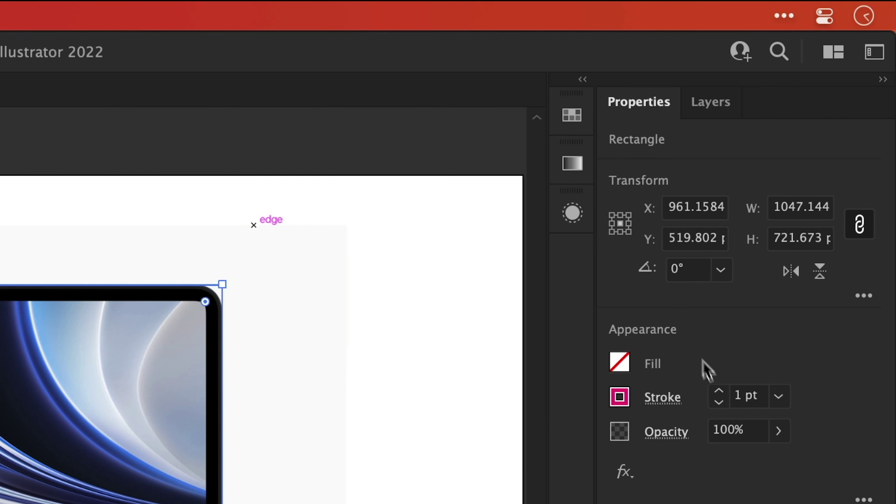
left_click(719, 391)
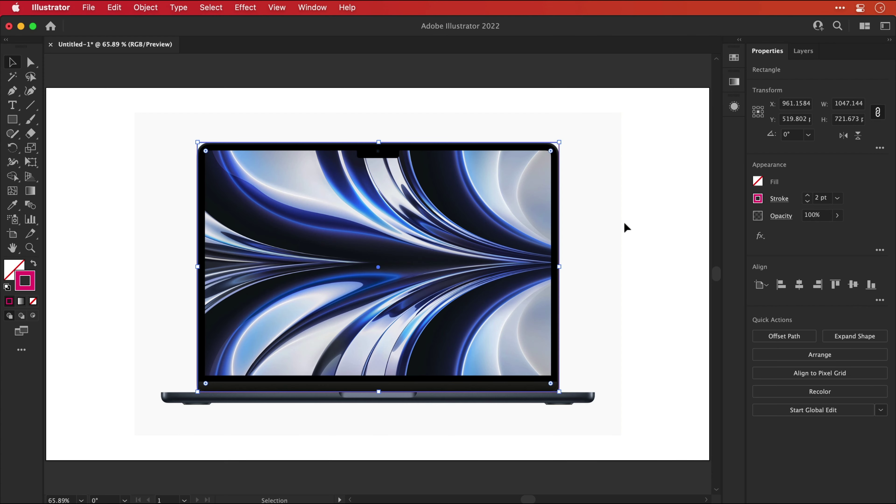
left_click(357, 455)
Step: Copy the lid rectangle and paste the duplicate in place
left_click(559, 229)
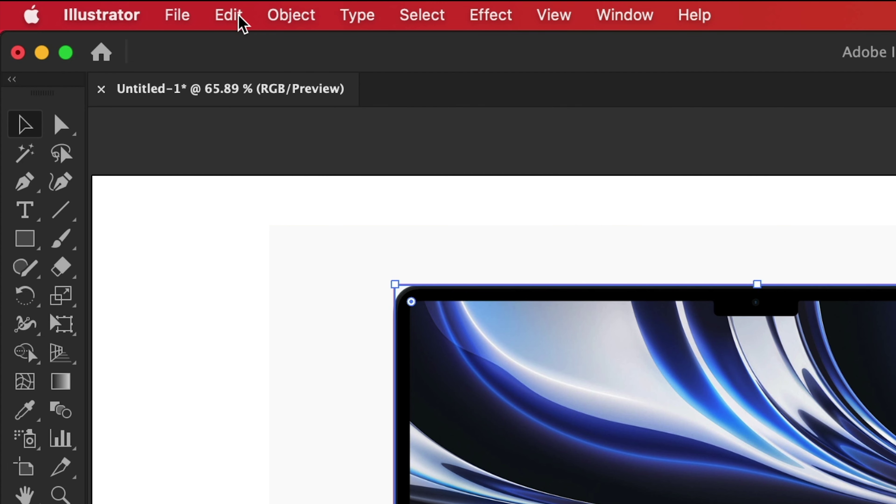
left_click(239, 17)
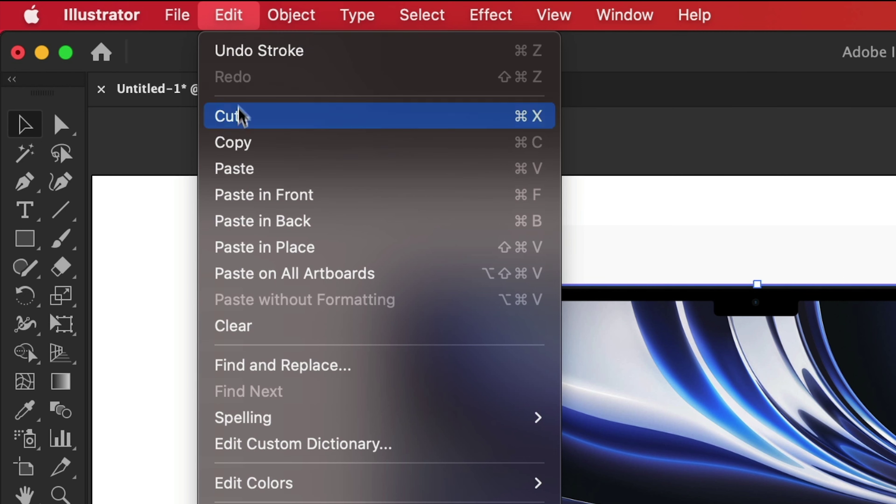
left_click(237, 143)
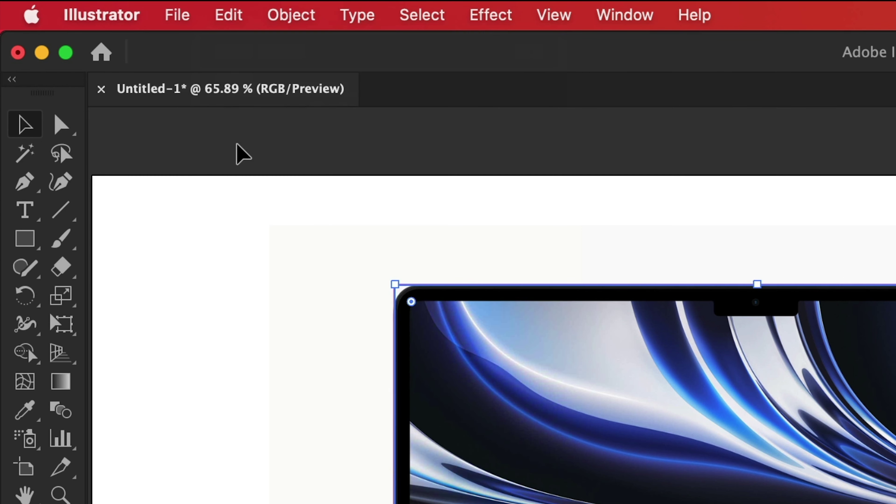
left_click(234, 18)
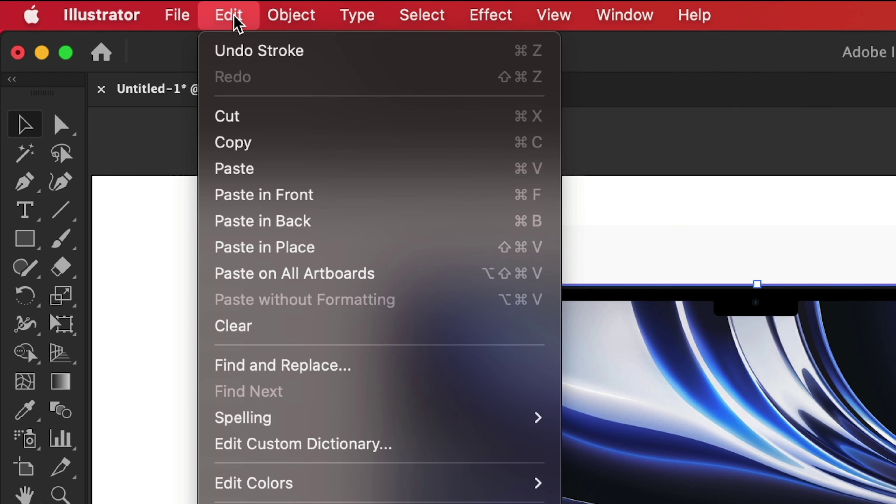
left_click(238, 247)
Step: Scale the duplicate rectangle down around its centre to about 1036 x 711 px, matching the inner edge of the lid's rim
key("z")
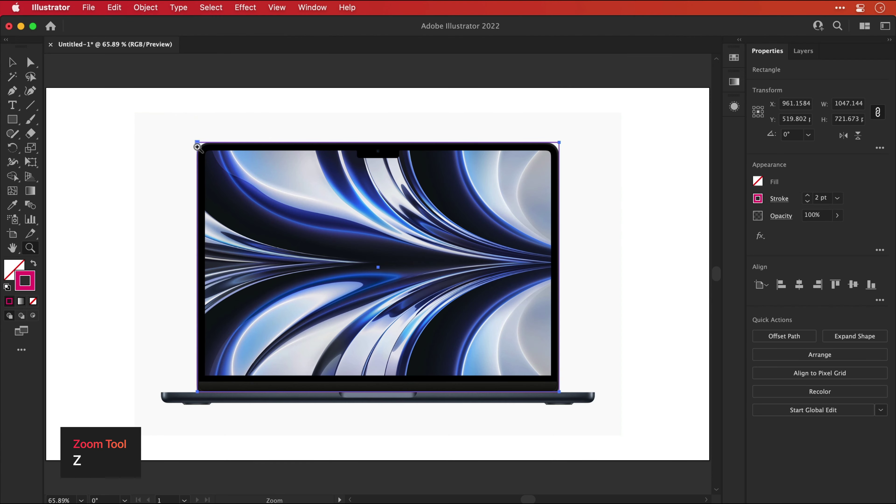
left_click_drag(198, 146, 260, 170)
key("v")
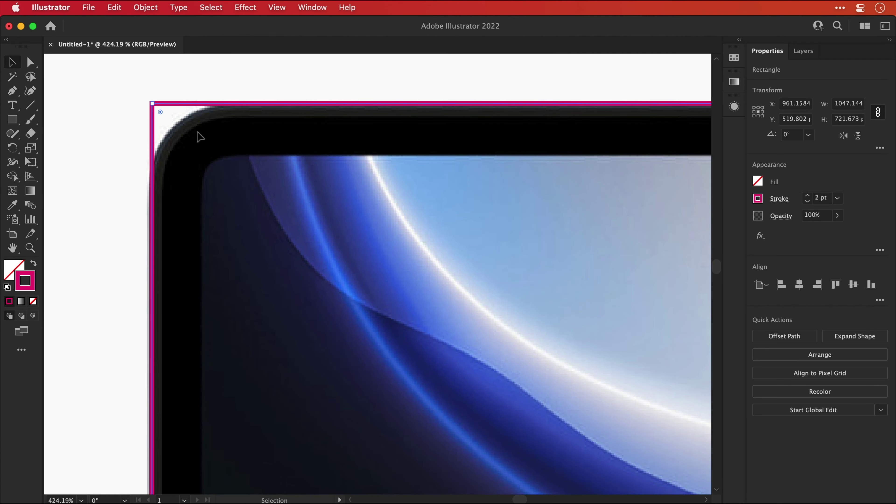
left_click_drag(152, 104, 165, 117)
Step: Round the inner rectangle's top-left corner to follow the curve of the lid's inner rim
key("a")
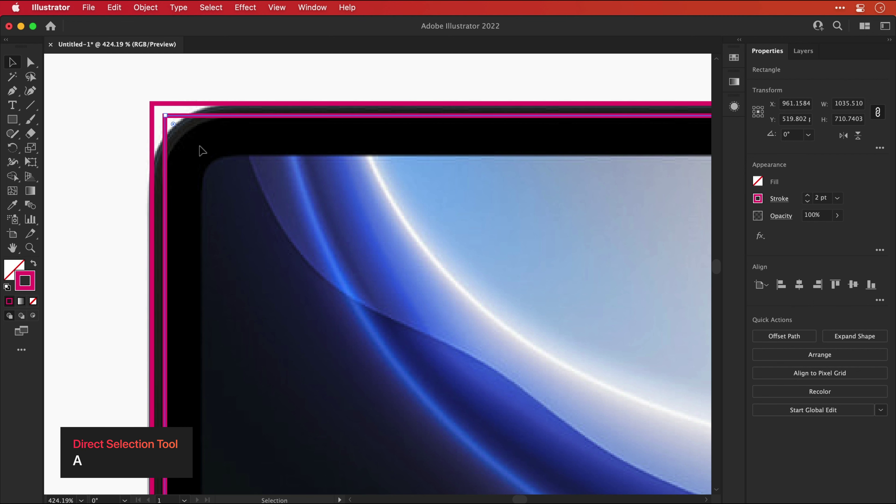
left_click_drag(173, 124, 246, 178)
key("v")
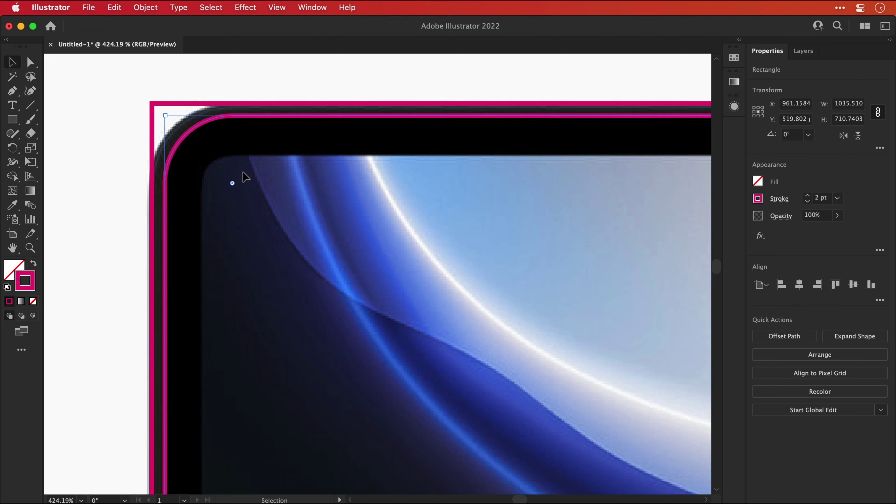
Step: Round the outer rectangle's top-left corner to a radius of about 35.67 px, following the lid's outer edge
key("a")
left_click(154, 109)
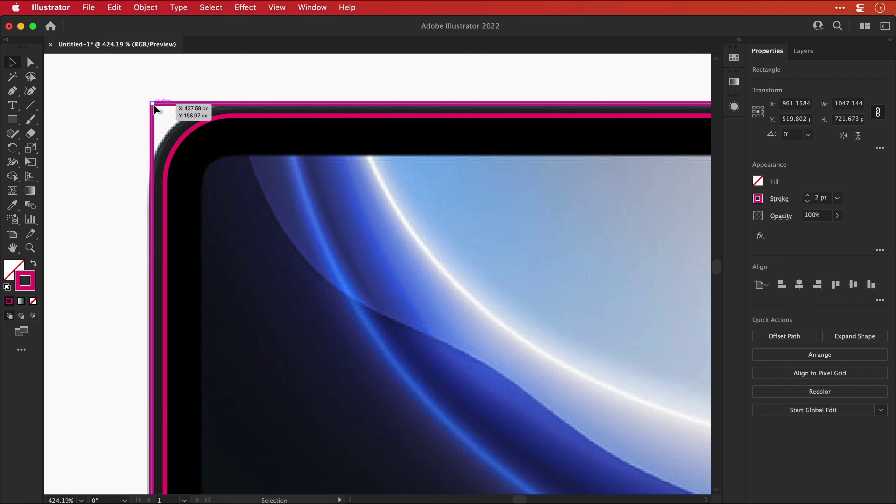
left_click_drag(154, 108, 235, 185)
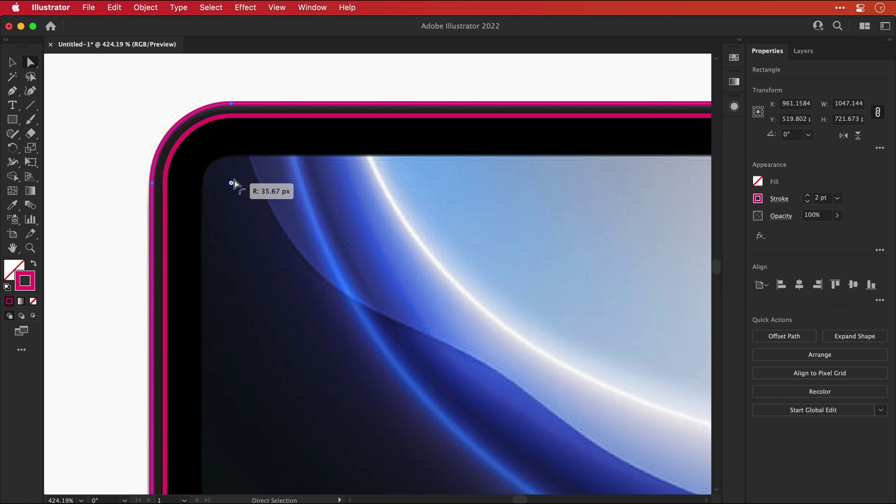
key("v")
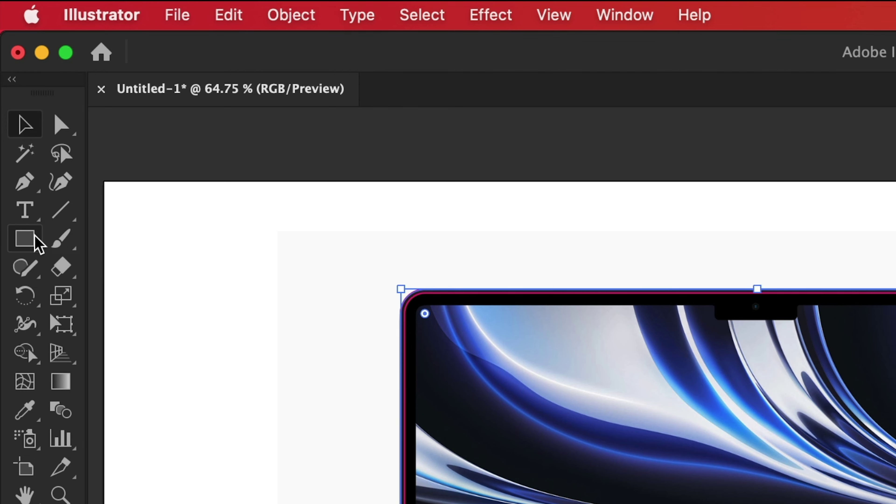
Step: Draw a rectangle about 1003.5 x 650.9 px over the display and a second one about 121 x 21 px over the camera notch
left_click(35, 237)
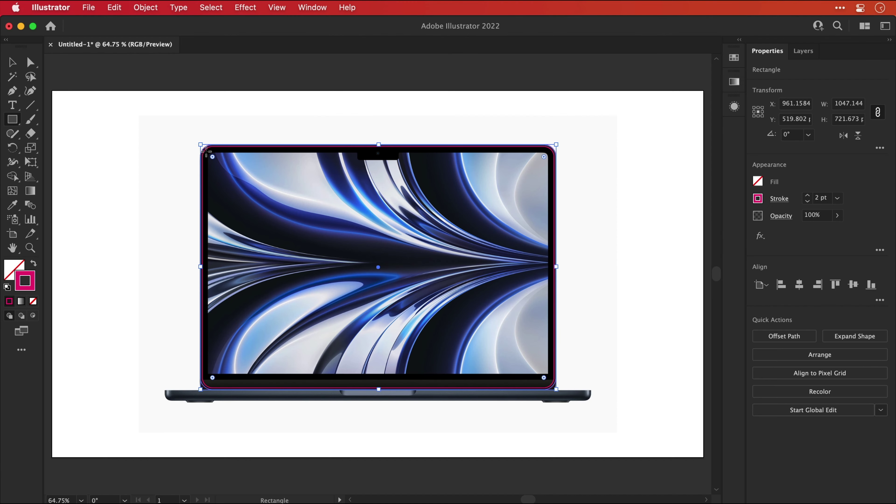
left_click_drag(207, 152, 548, 374)
left_click_drag(283, 136, 429, 163)
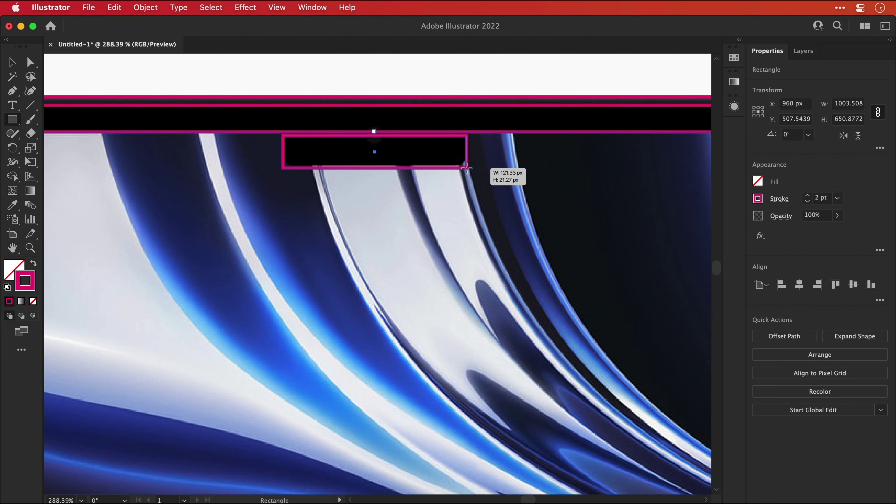
Step: Round the notch rectangle's two lower corners to about 6.39 px and shift it down, clear of the display's top edge
key("v")
left_click_drag(375, 161, 376, 165)
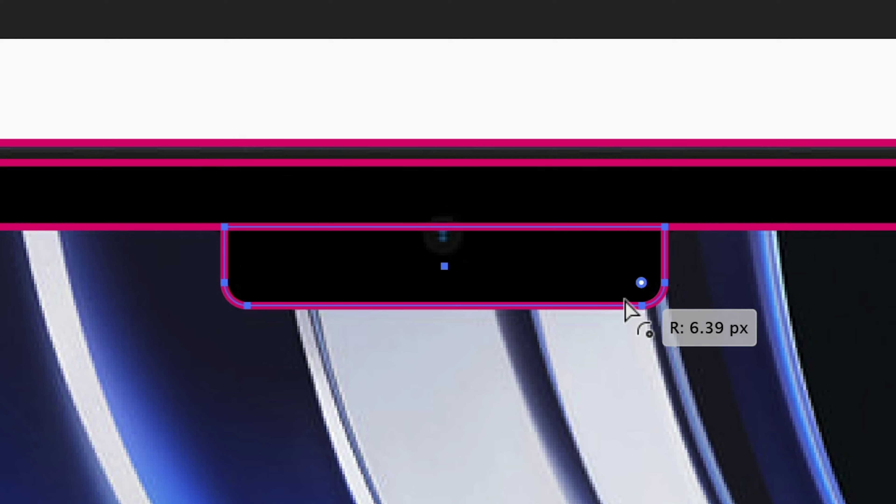
key("v")
key("shift+Down")
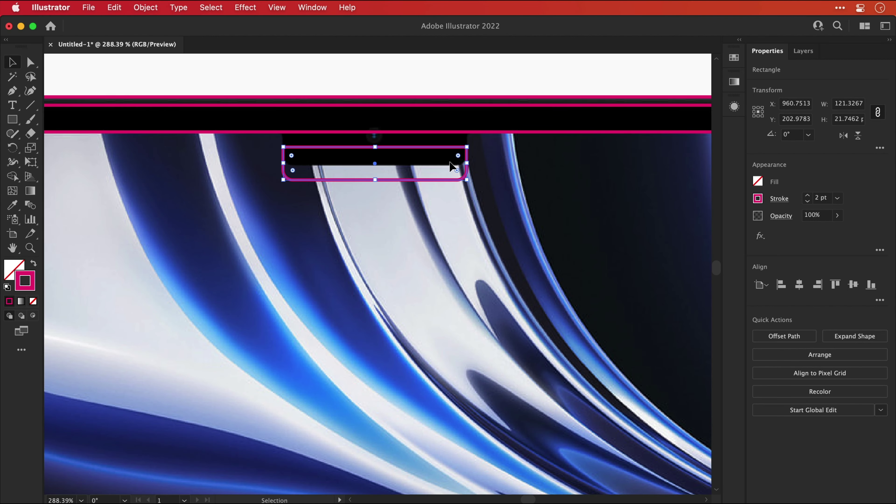
left_click(451, 166)
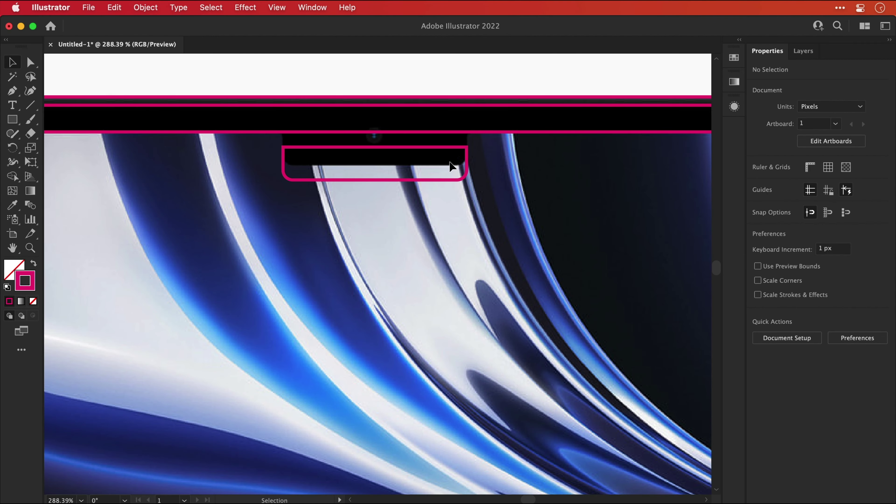
Step: Delete the top edge of the notch rectangle, leaving an open path
key("a")
left_click(432, 148)
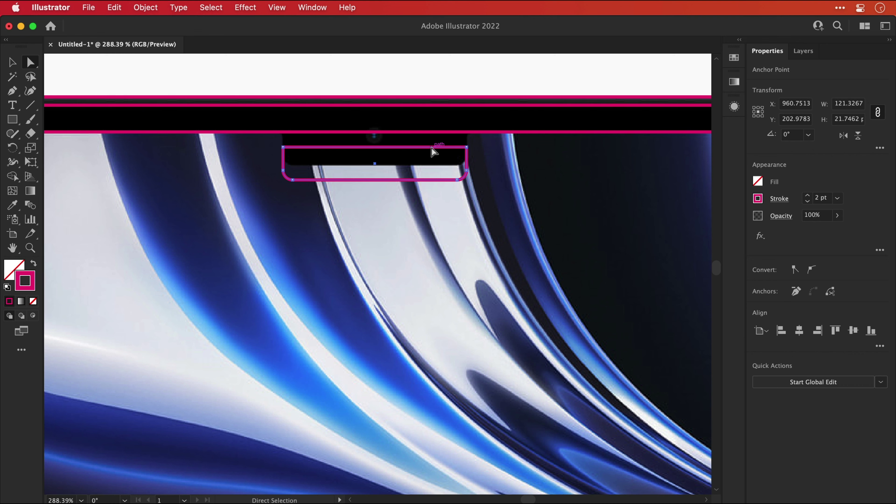
key("Delete")
left_click(432, 150)
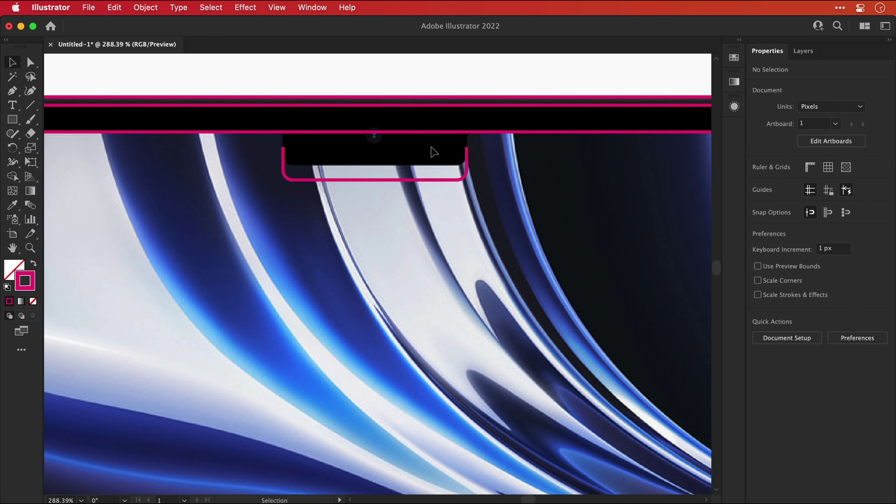
Step: Draw a small arc about 2.8 px wide and attach it to the right upper end of the notch path, curving outwards
left_click(35, 106)
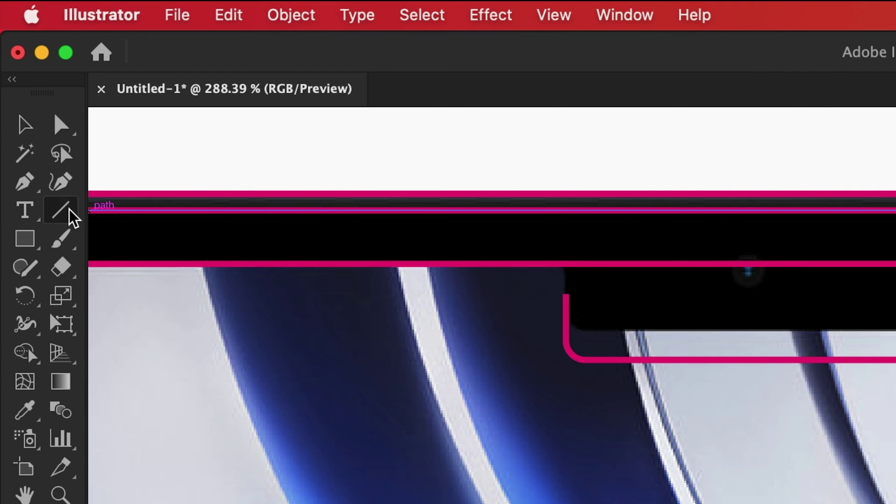
left_click_drag(73, 217, 108, 239)
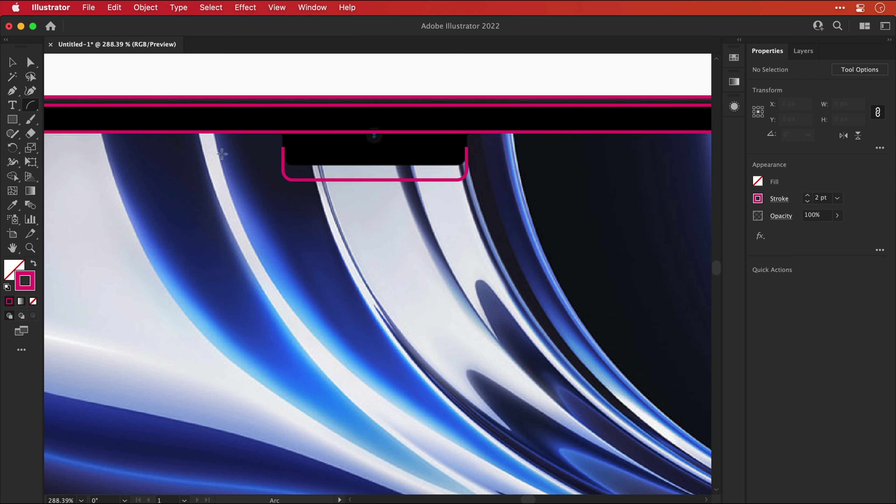
left_click_drag(507, 319, 521, 306)
key("v")
left_click_drag(257, 156, 470, 143)
left_click_drag(485, 134, 479, 137)
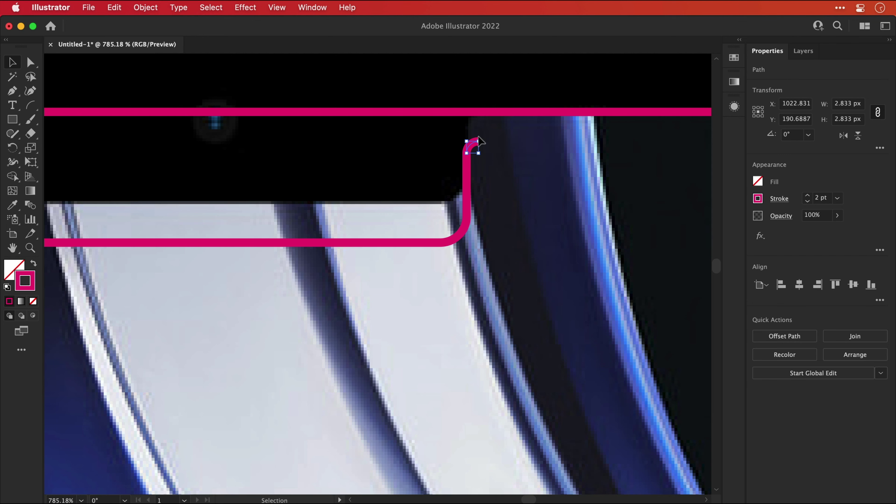
Step: Duplicate the arc, flip the copy horizontally and place it on the left upper end of the notch path
left_click_drag(245, 176, 387, 188)
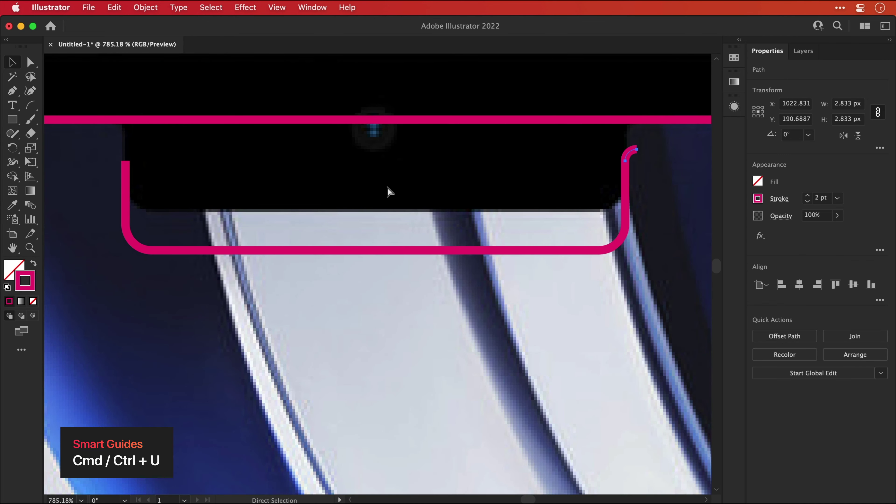
key("shift+Left")
key("shift+Left")
key("shift+Left")
key("shift+Left")
key("shift+Left")
key("shift+Left")
key("shift+Left")
key("shift+Left")
key("shift+Left")
key("shift+Left")
key("shift+Left")
key("shift+Left")
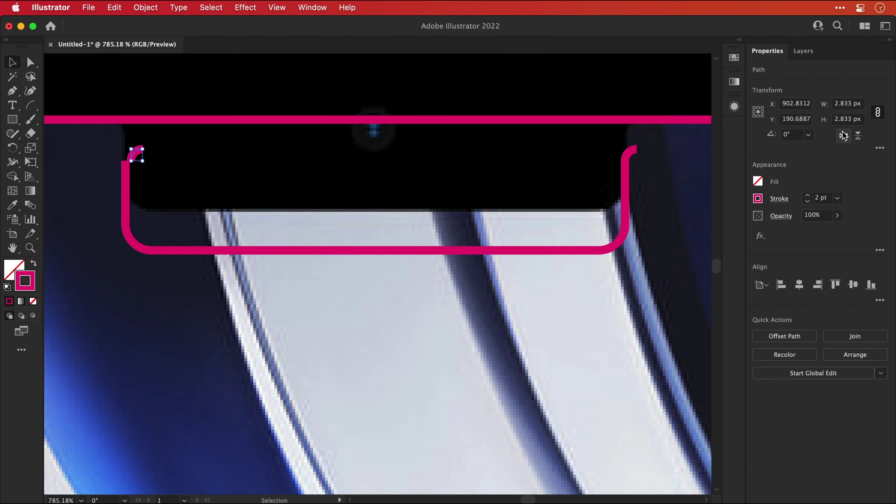
left_click(790, 271)
scroll(156, 165, "up", 5)
left_click_drag(155, 164, 84, 206)
Step: Join both small arcs to the upper ends of the notch path
key("a")
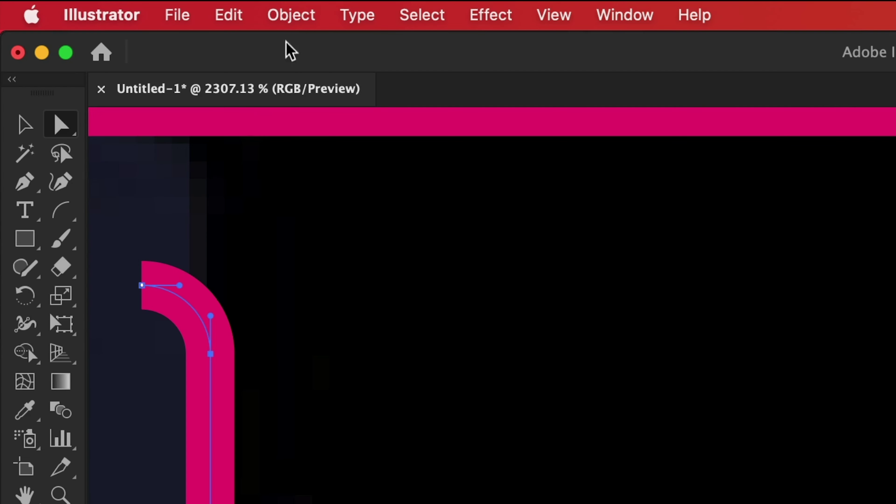
left_click(294, 23)
mouse_move(300, 175)
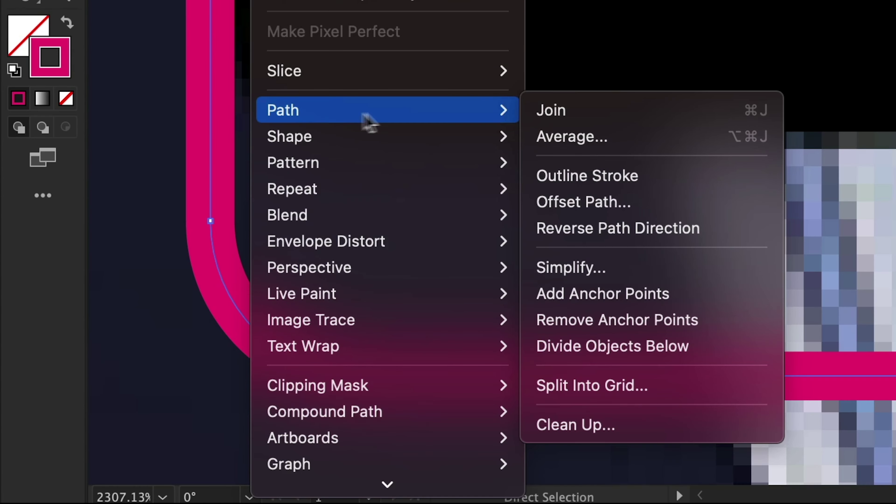
left_click(561, 113)
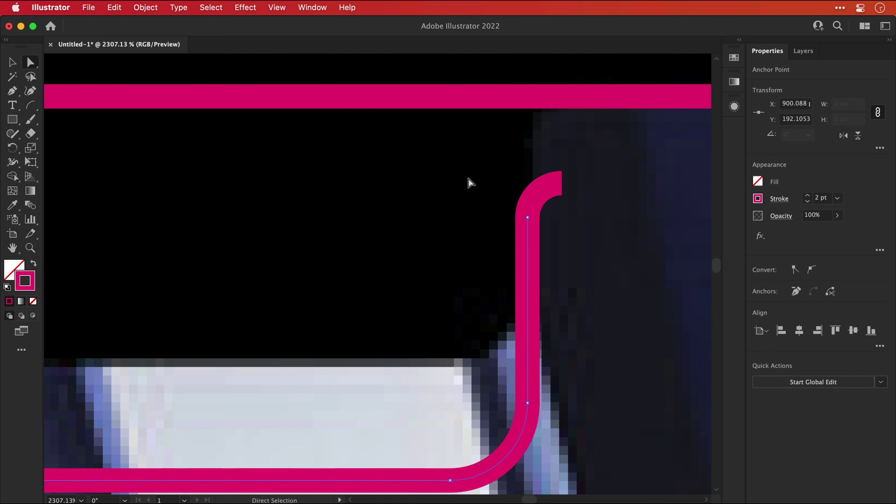
left_click_drag(535, 238, 543, 242)
key("super+j")
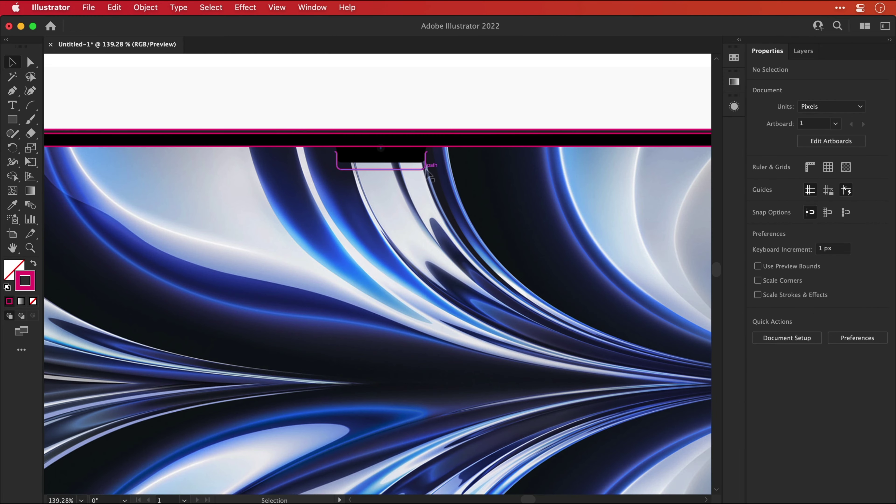
Step: Align the notch path's ends with the display outline's top edge and cut away the edge segment between them using Shape Builder
left_click(426, 169)
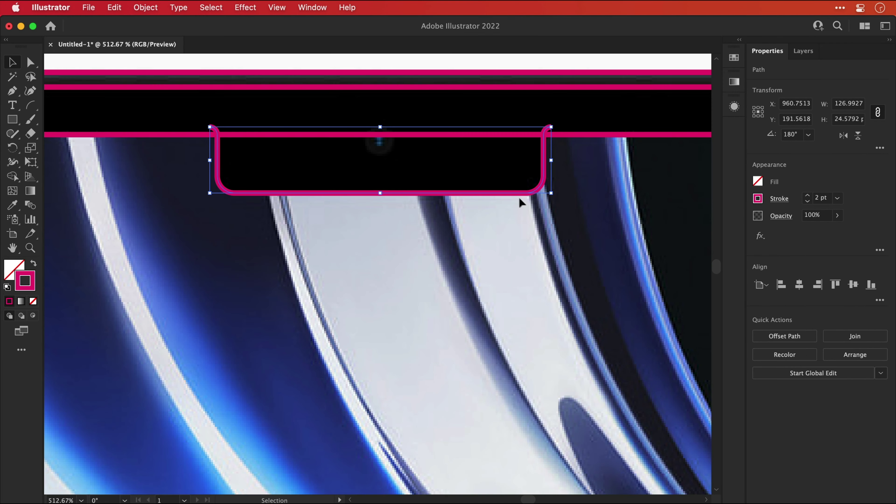
left_click_drag(512, 192, 512, 200)
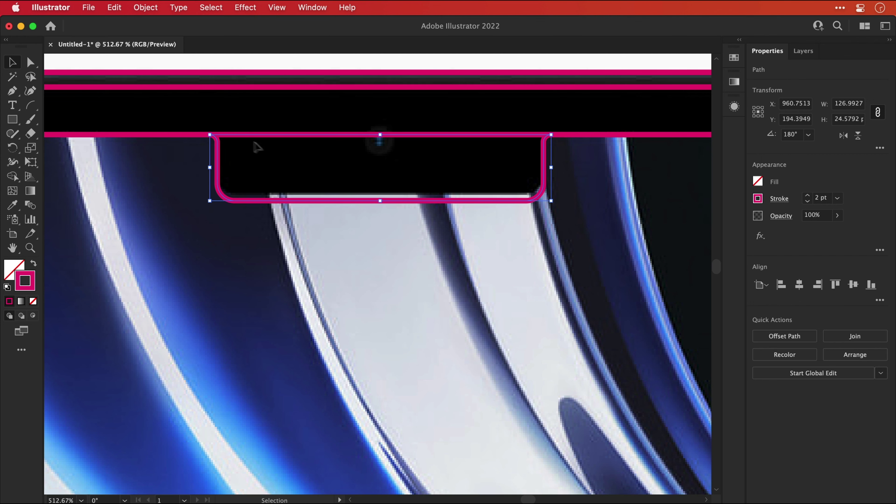
left_click_drag(201, 123, 284, 226)
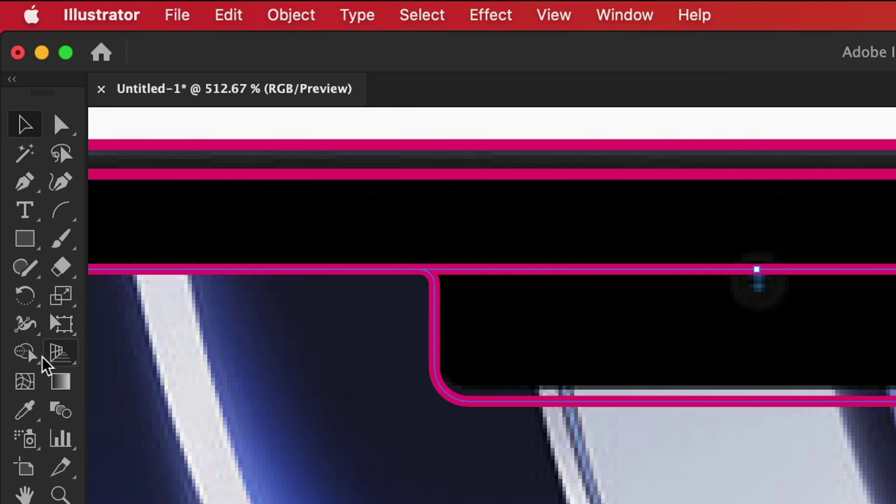
left_click(15, 177)
left_click(31, 357)
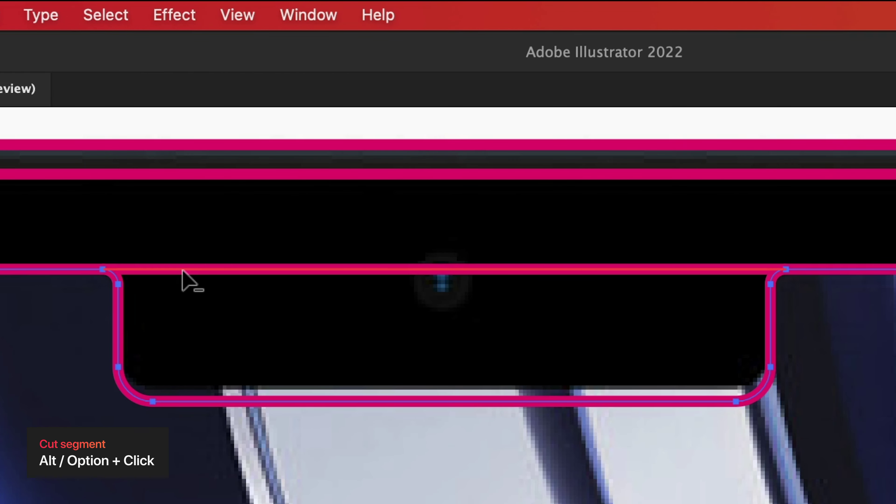
left_click(182, 270, "alt")
key("v")
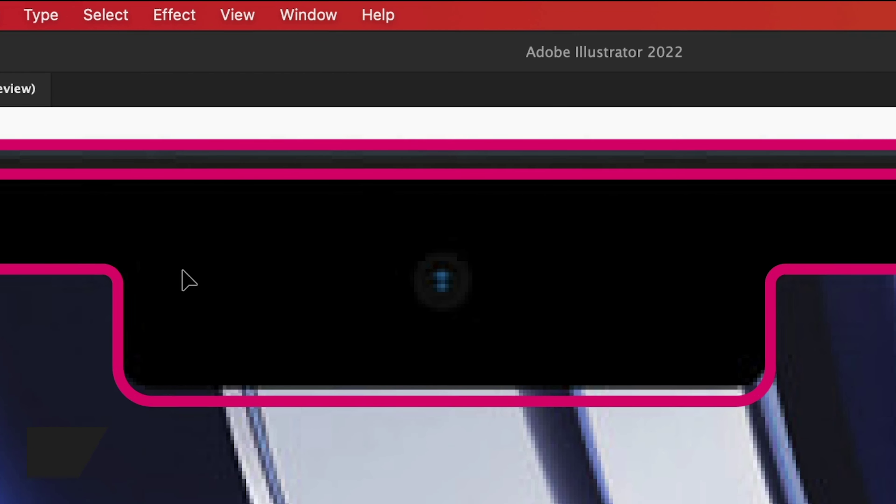
Step: Join the notch path to the display outline at both upper corners of the notch
mouse_move(120, 316)
left_mouse_down()
mouse_move(132, 344)
mouse_move(133, 326)
left_mouse_up()
key("super+z")
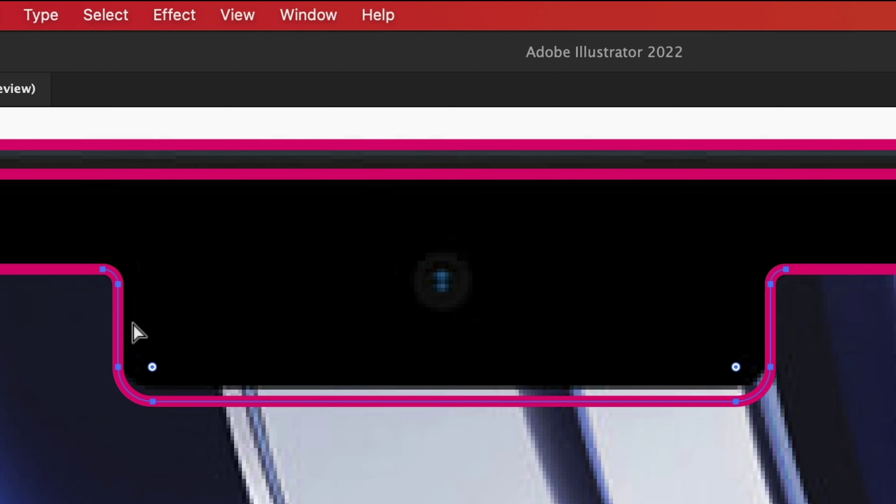
left_click_drag(79, 243, 114, 286)
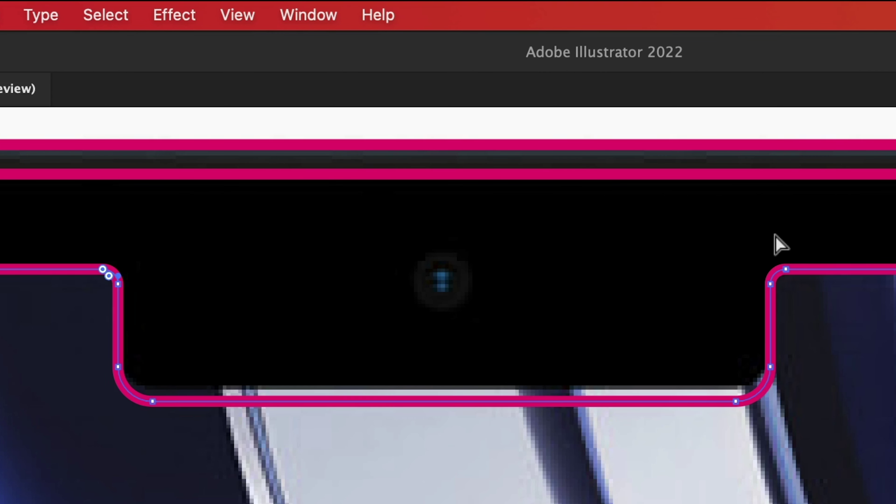
left_click_drag(775, 234, 799, 281)
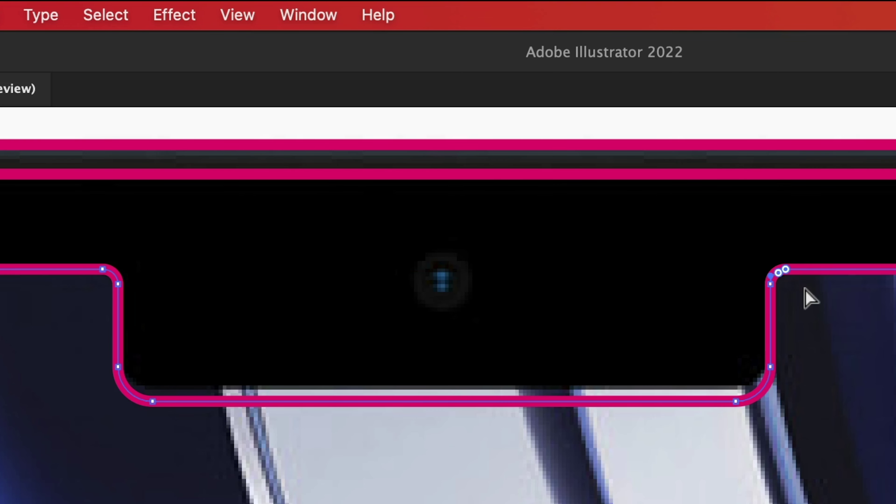
left_click(806, 296)
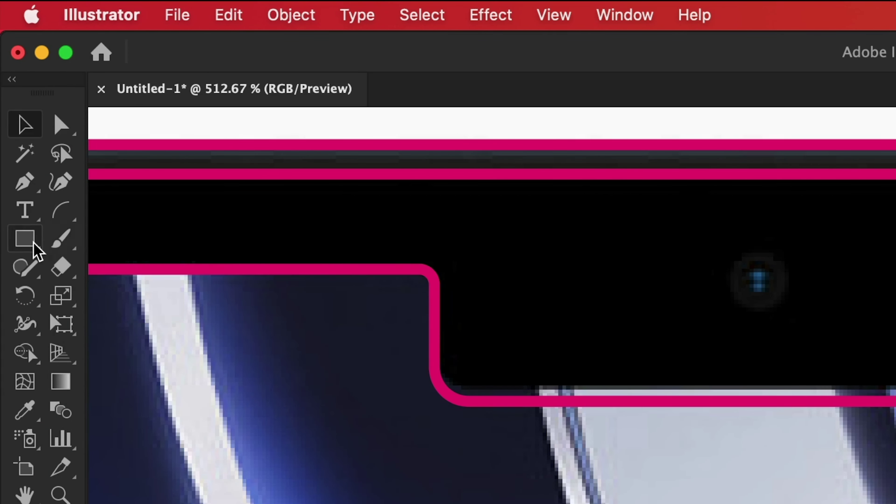
Step: Draw a circle around the camera in the notch, with a smaller concentric circle about 4.7 px wide inside it
left_click_drag(24, 246, 66, 296)
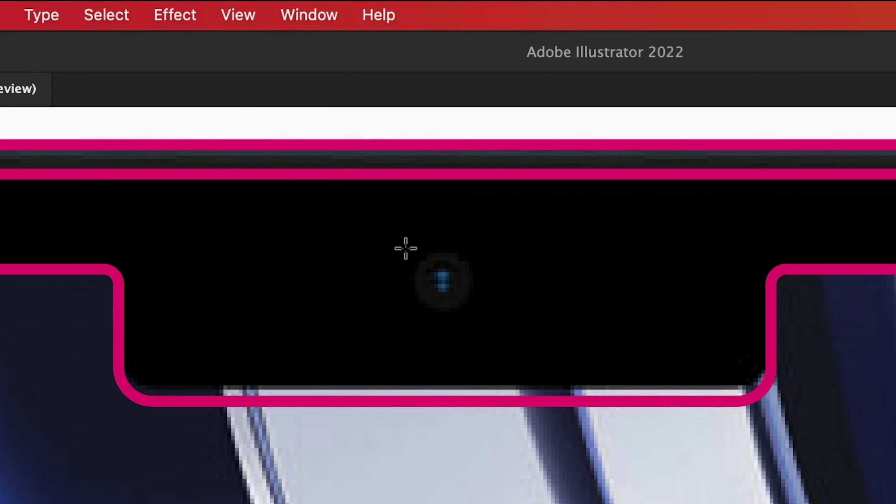
left_click_drag(764, 280, 781, 313)
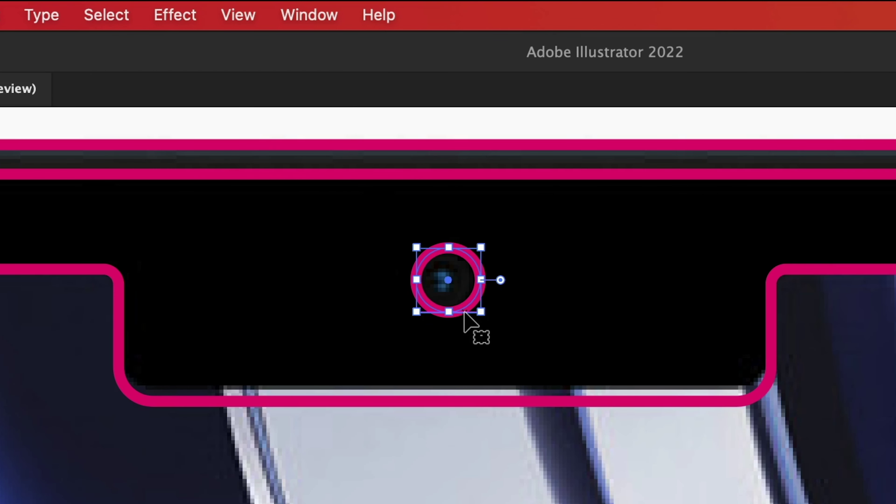
left_click_drag(480, 312, 460, 296)
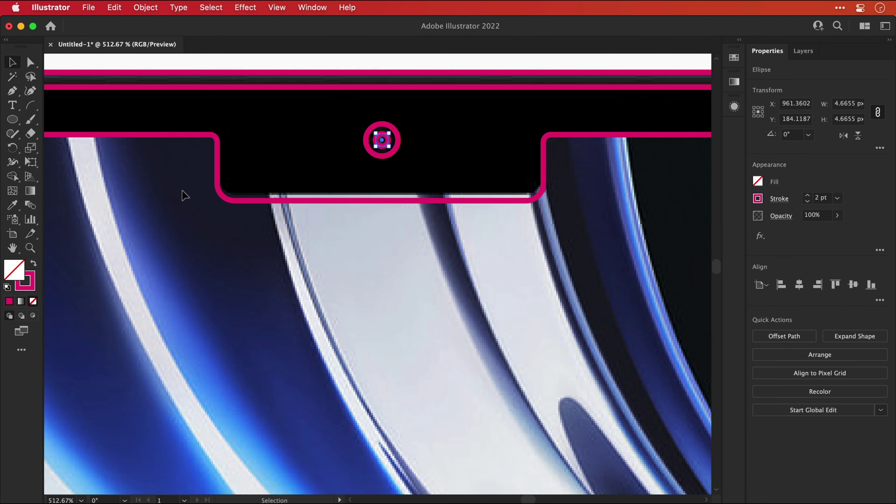
Step: Move the notch's lower edge and rounded corners up 4 px to match the reference
key("a")
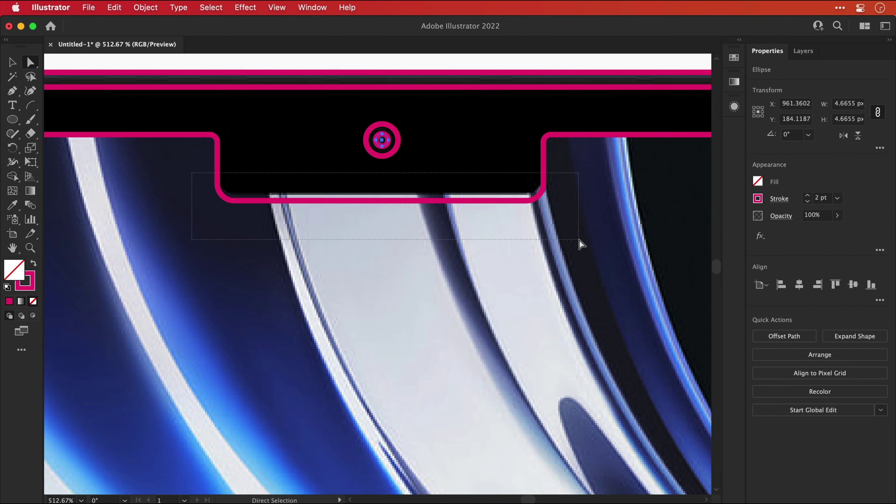
left_click_drag(579, 240, 579, 240)
key("Up")
key("Up")
key("Up")
key("Up")
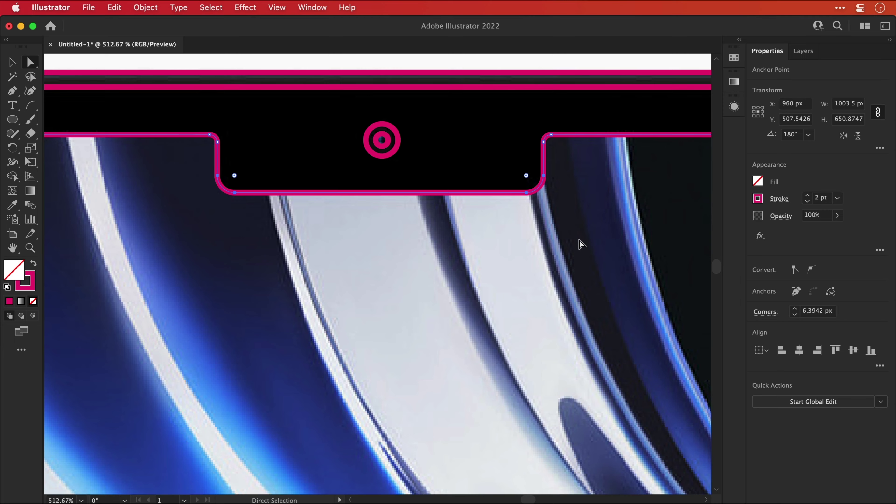
Step: Extend the lower edges of both lid rectangles downwards so they overlap the laptop's base
left_click_drag(89, 257, 670, 338)
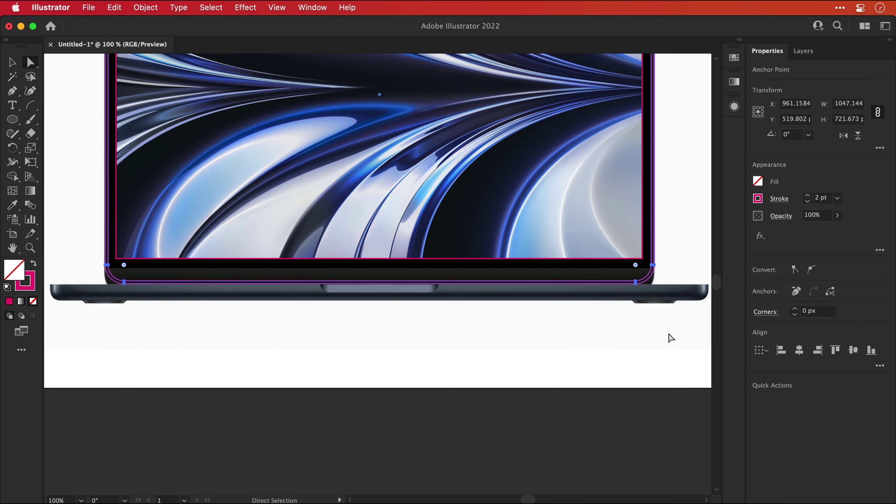
key("Down")
key("Down")
key("Down")
key("Down")
key("Down")
key("Down")
key("Down")
key("Down")
key("Down")
key("Down")
key("Down")
key("Down")
key("Down")
key("Down")
key("Down")
key("Down")
key("Down")
key("Down")
Step: Draw a rectangle about 1253 x 31 px over the laptop's base, fitted to its full width
left_click(12, 119)
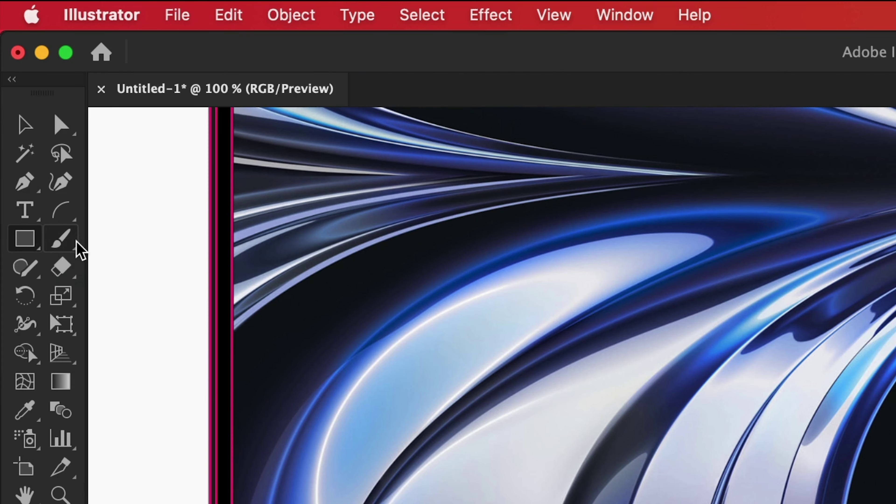
left_click_drag(64, 284, 686, 300)
key("v")
left_click_drag(686, 292, 708, 292)
left_click_drag(64, 291, 230, 302)
Step: Duplicate the base rectangle in place and move one of the two down, clear of the laptop
key("super+c")
key("super+f")
key("shift+Down")
key("shift+Down")
key("shift+Down")
key("shift+Down")
key("shift+Down")
key("shift+Down")
Step: Remove the base rectangle over the laptop and the lid sections overlapping it using Shape Builder
left_click(15, 176)
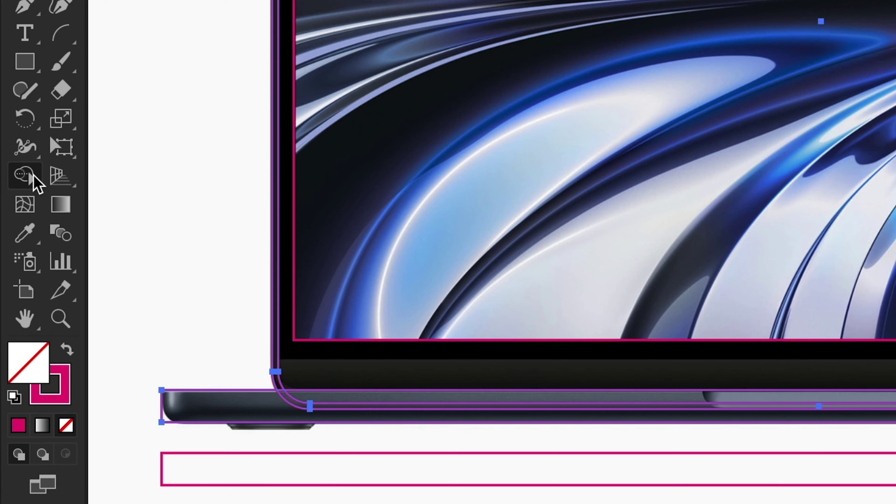
left_click(126, 287, "alt")
left_click_drag(253, 399, 311, 398)
key("v")
Step: Duplicate the remaining base rectangle in place and move the copy up over the laptop's base
left_click(418, 453)
key("super+c")
key("super+f")
key("shift+Up")
key("shift+Up")
key("shift+Up")
key("shift+Up")
key("shift+Up")
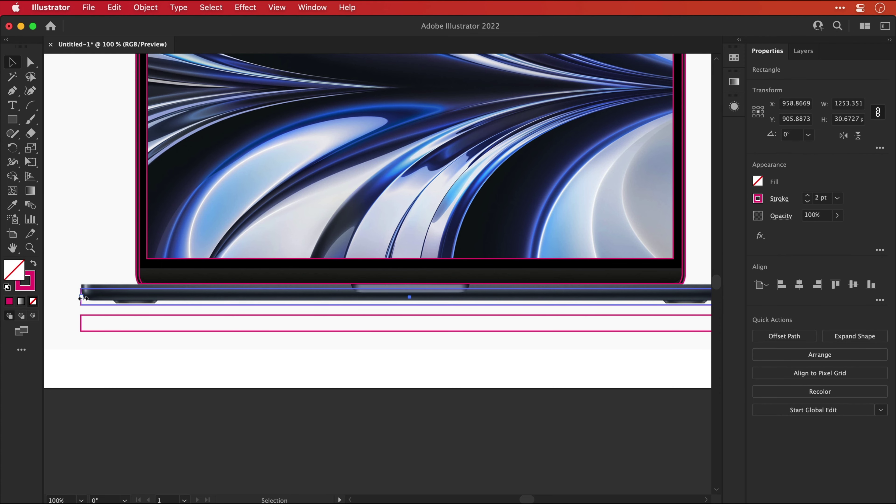
Step: Resize the copied rectangle to about 226 x 17.3 px and fit it over the opening recess at the middle of the base
left_click_drag(161, 417, 703, 418)
key("super+equal")
key("super+equal")
key("super+equal")
key("shift+Up")
left_click_drag(378, 281, 378, 261)
left_click_drag(553, 247, 558, 247)
key("a")
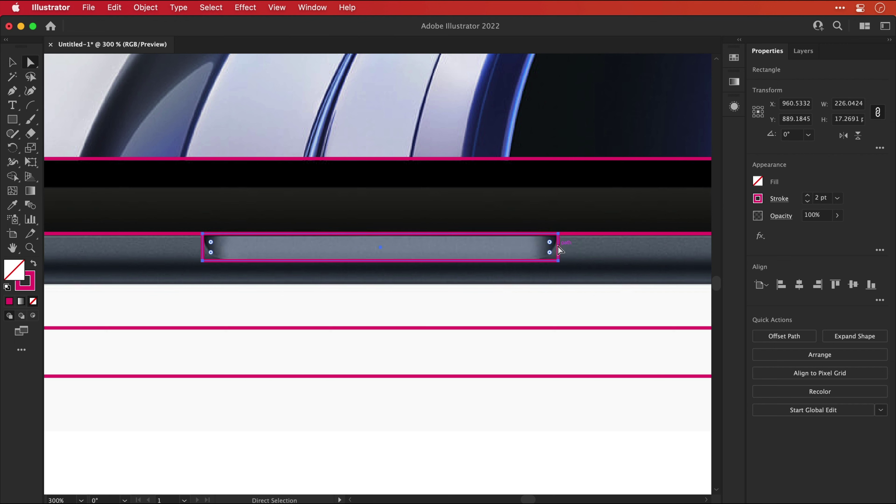
Step: Round the lower corners of the opening recess and the lower corners of the base to follow the reference image
left_click(211, 252, "shift")
left_click_drag(211, 253, 241, 246)
scroll(244, 269, "down", 5)
left_click(243, 290)
left_click(157, 282)
scroll(243, 304, "right", 10)
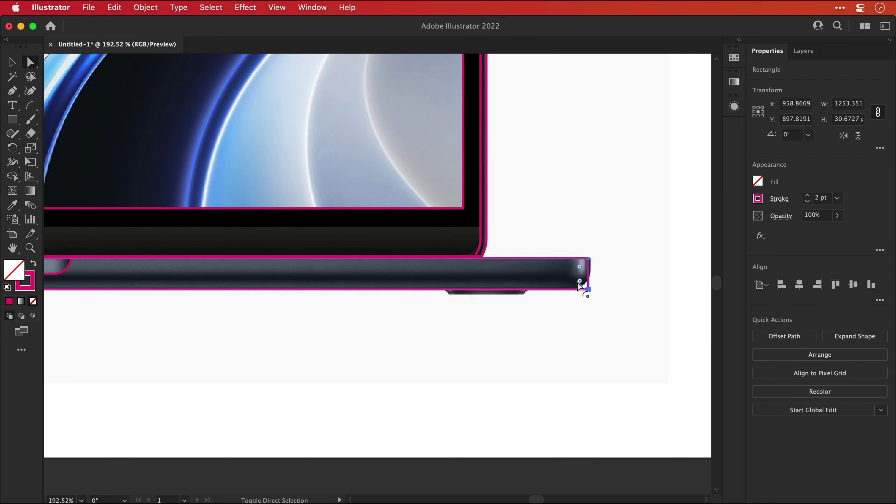
left_click(580, 282, "shift")
left_click_drag(580, 281, 560, 280)
Step: Draw a thin rectangle about 76 x 6.8 px just below the base's right end for the foot
key("m")
left_click_drag(447, 303, 525, 308)
key("v")
scroll(488, 297, "up", 5)
Step: Taper the foot rectangle by nudging its two lower anchor points inward
key("a")
left_click_drag(380, 303, 402, 316)
key("Right")
key("Right")
key("Right")
key("Right")
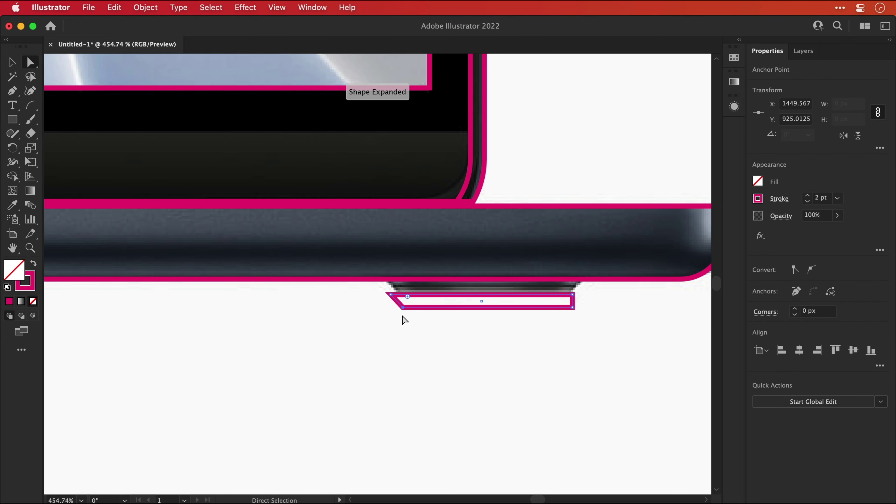
left_click(572, 308)
key("Left")
key("Left")
key("Left")
key("Left")
Step: Move the tapered foot up against the base's underside and widen it to about 78.4 px
key("v")
left_click_drag(490, 308, 465, 296)
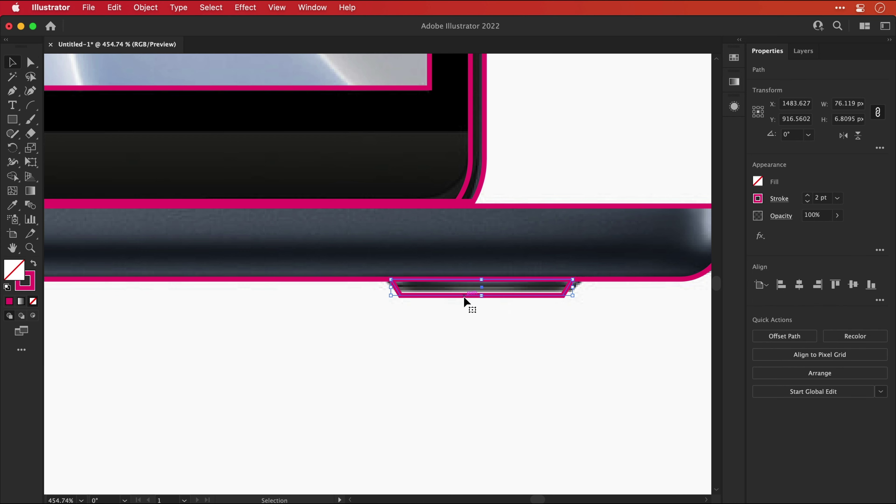
left_click_drag(574, 289, 579, 289)
key("super+0")
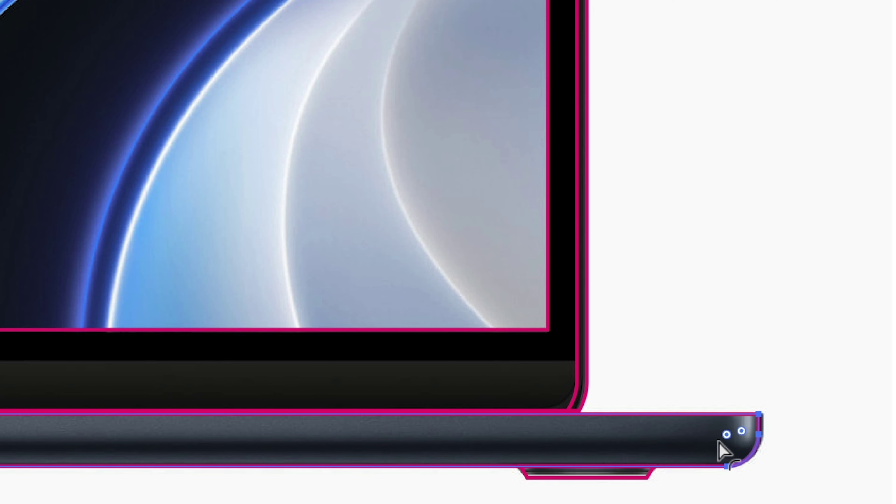
Step: Open the corner radius settings for the base's lower corners
double_click(722, 447)
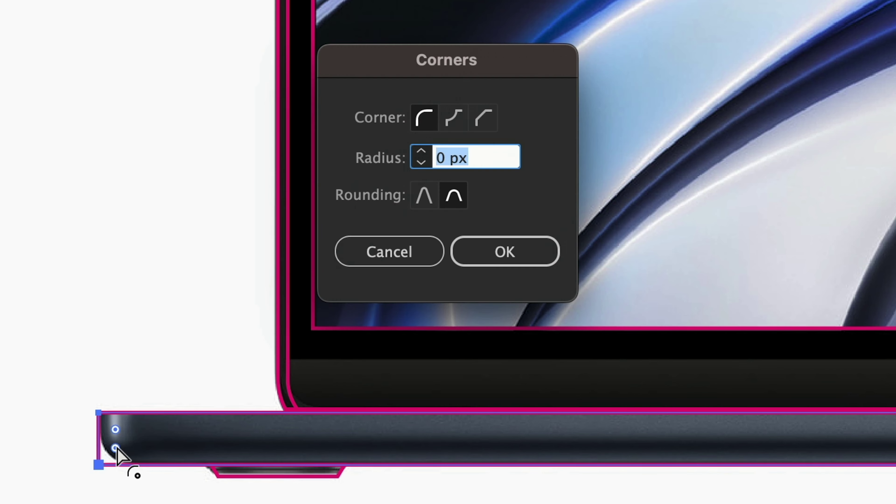
key("Escape")
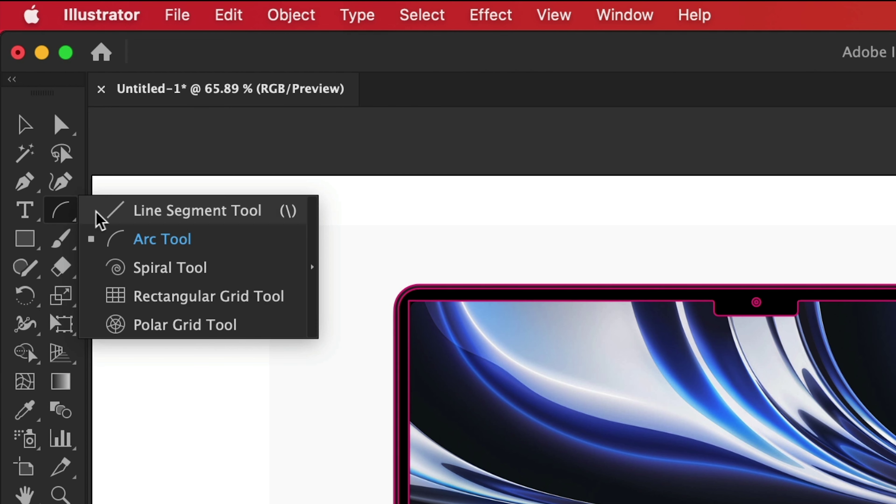
Step: Draw a horizontal line across the lid just below the display and fit both of its ends to the inner lid outline
left_click(194, 208)
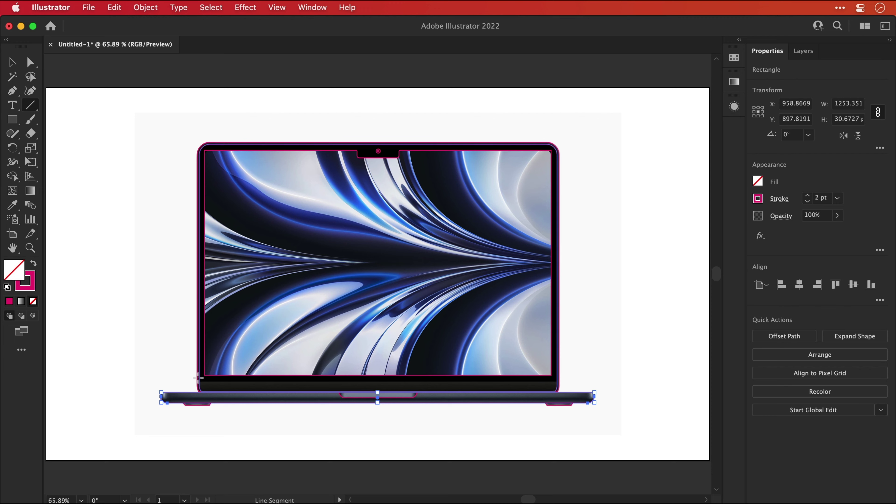
left_click_drag(198, 381, 557, 388)
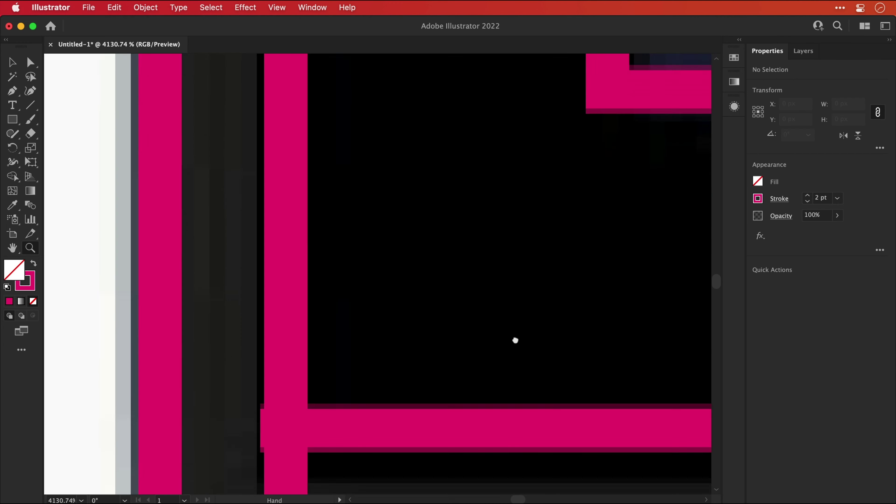
left_click_drag(515, 341, 515, 235)
key("super+y")
key("a")
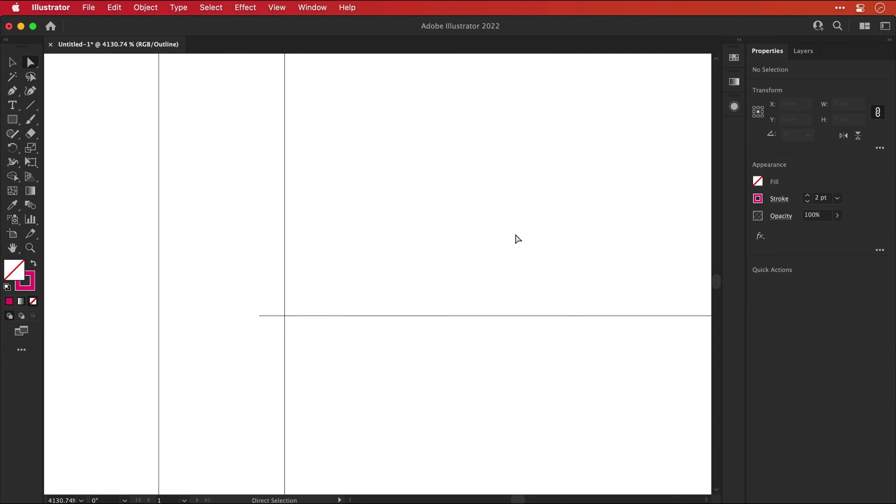
left_click_drag(259, 316, 285, 316)
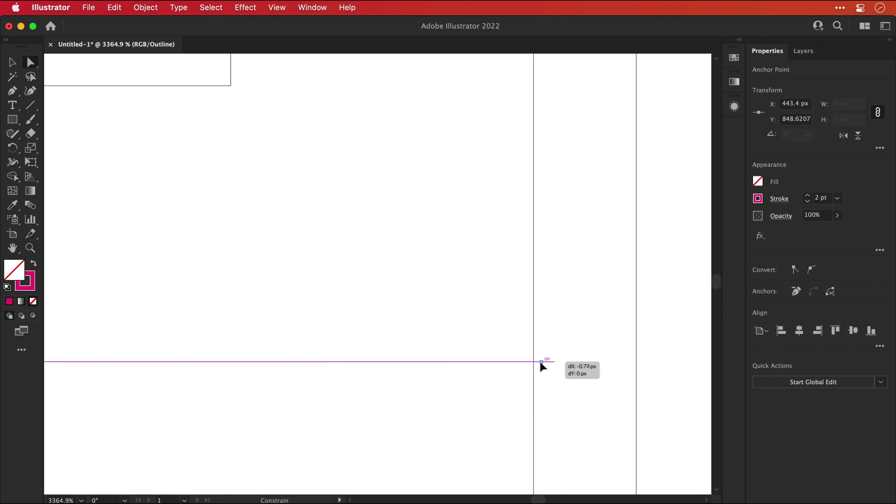
left_click_drag(540, 362, 540, 362)
key("super+0")
Step: Round the display's outer corners slightly and move the base and feet up against the lid
left_click(540, 366)
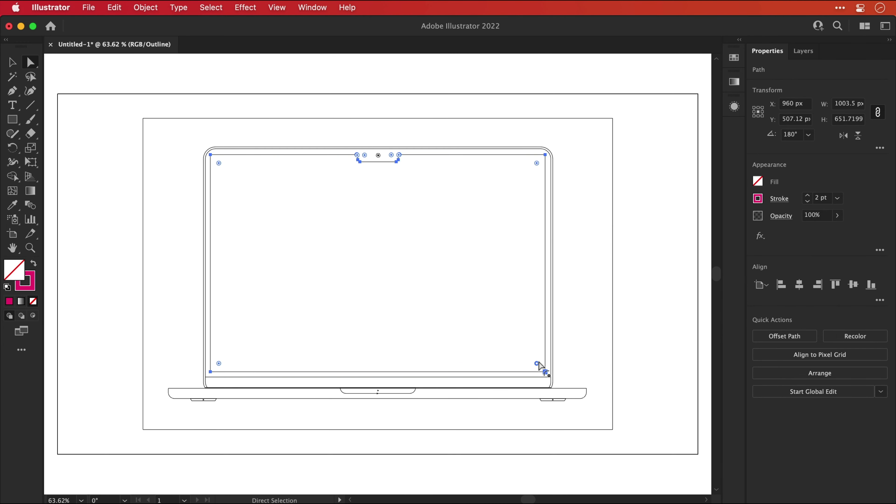
left_click_drag(536, 162, 547, 173)
left_click(582, 200)
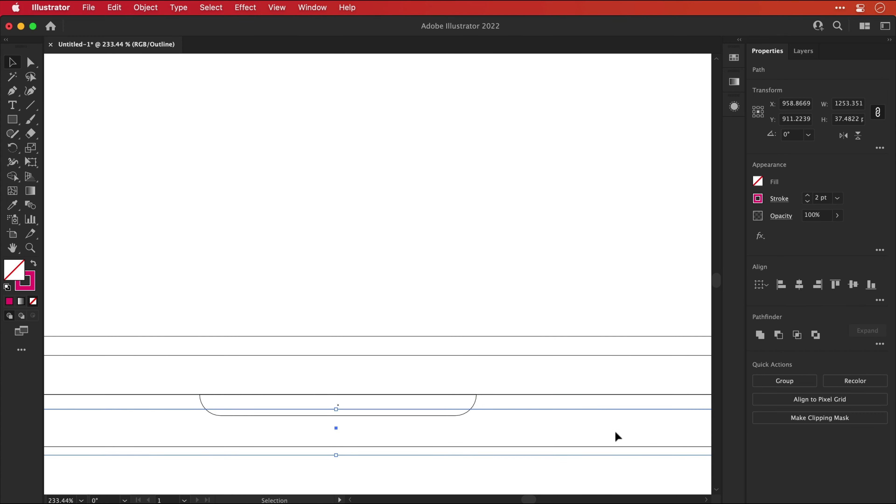
left_click(473, 412)
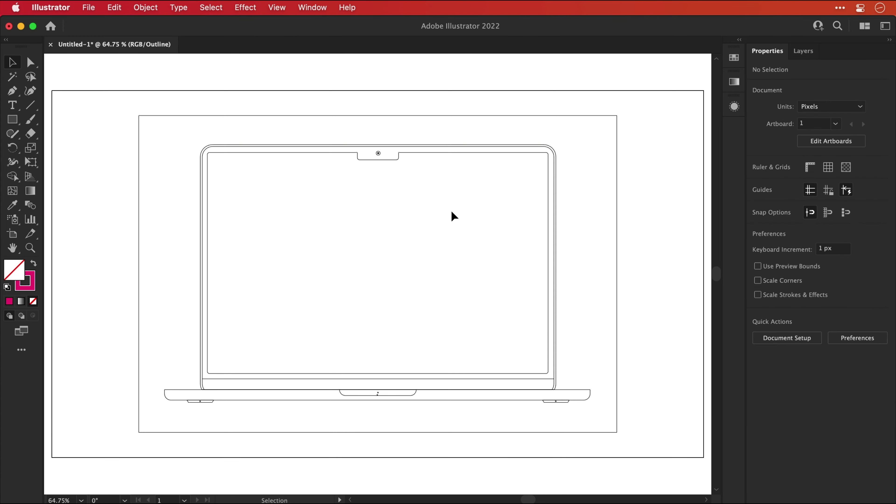
Step: Return to the full-colour preview and try to reshape the curved upper corners of the notch by moving their anchor points
key("super+y")
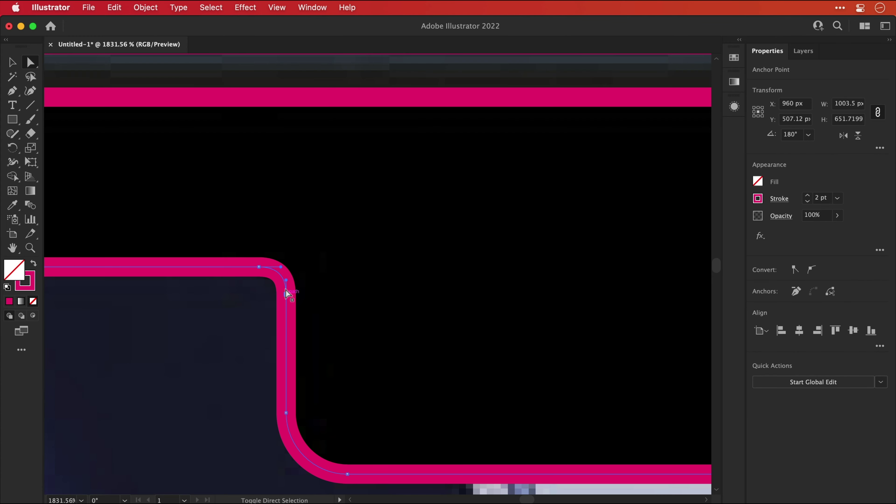
scroll(286, 291, "left", 5)
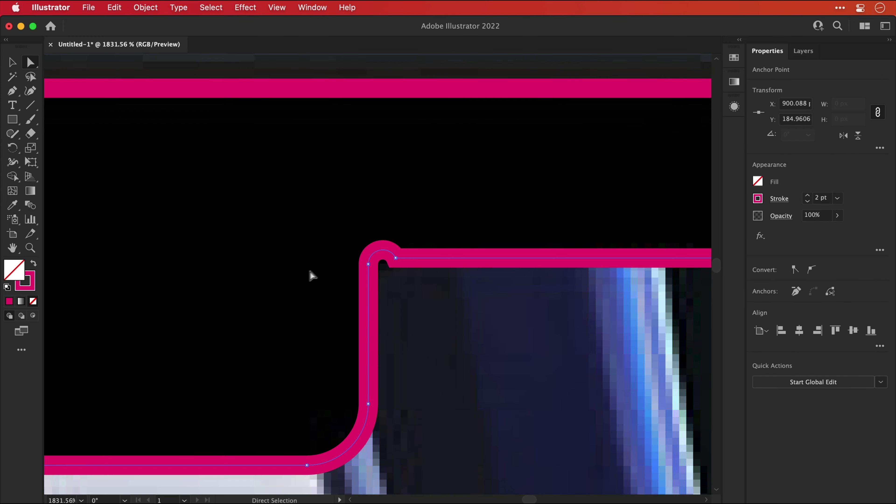
left_click(368, 269)
left_click_drag(368, 264, 368, 263)
mouse_move(390, 244)
left_mouse_down()
mouse_move(375, 257)
mouse_move(368, 287)
mouse_move(368, 264)
mouse_move(401, 281)
mouse_move(368, 289)
mouse_move(368, 267)
mouse_move(400, 257)
left_mouse_up()
key("super+z")
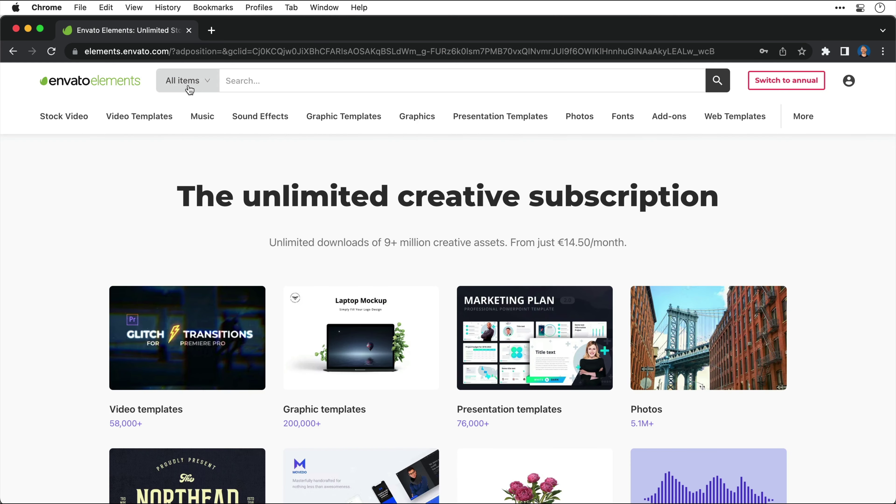
Step: Switch to Envato Elements in Chrome and open the list of item categories
left_click(191, 87)
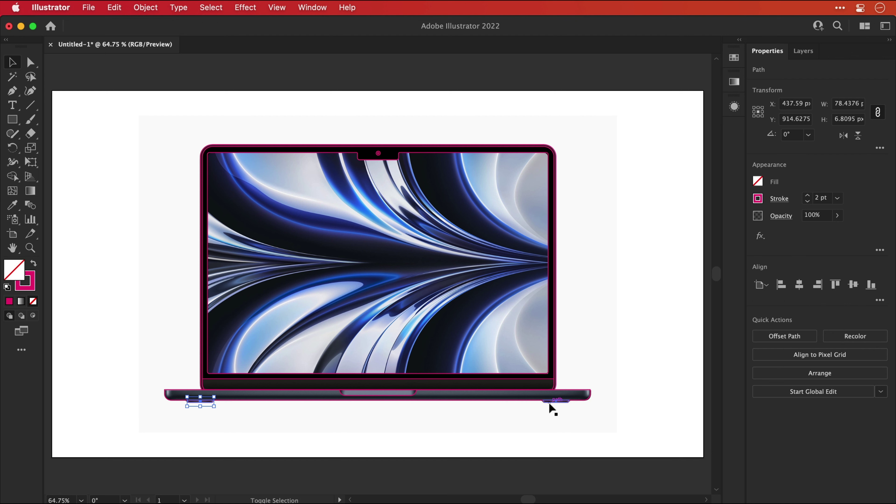
Step: Group the two feet and centre all the laptop parts horizontally
left_click(550, 404, "shift")
key("super+g")
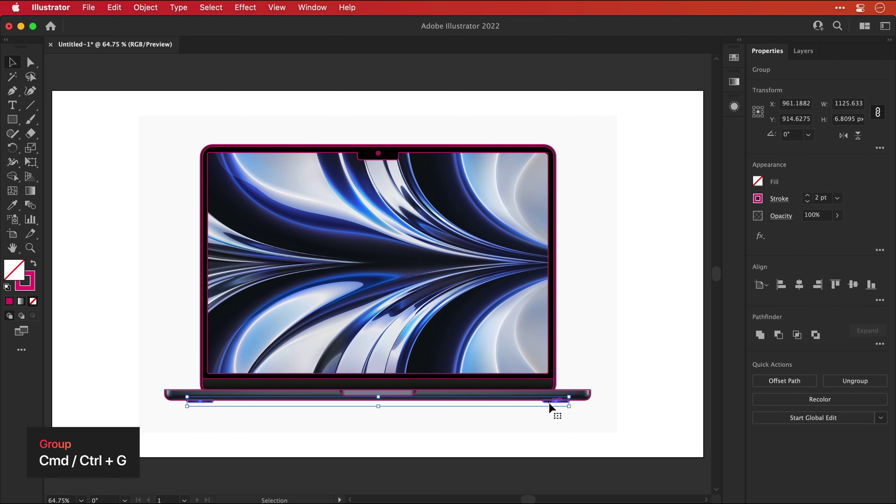
left_click_drag(145, 131, 630, 431)
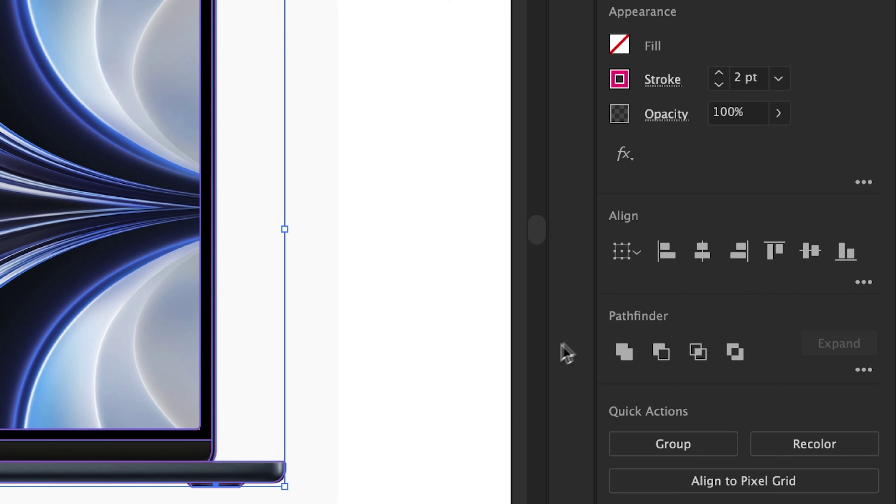
left_click(702, 251)
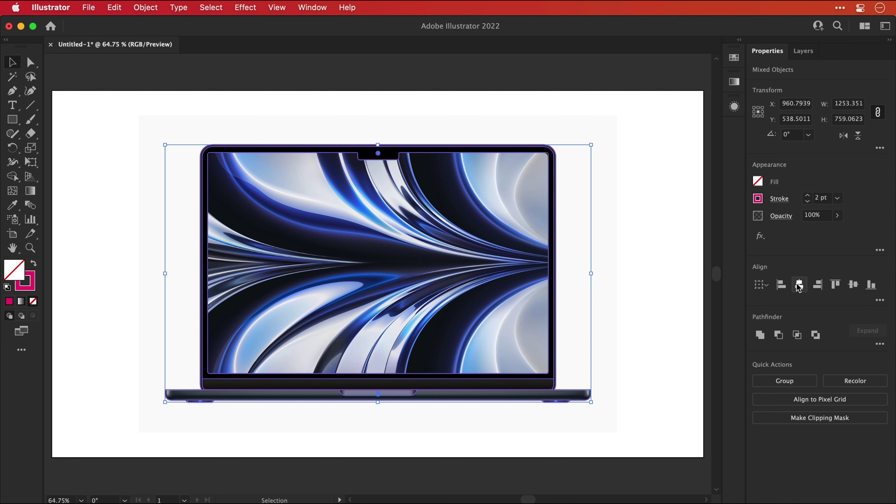
left_click(653, 282)
Step: Fill the display shape with magenta by swapping its fill and stroke
left_click(549, 282)
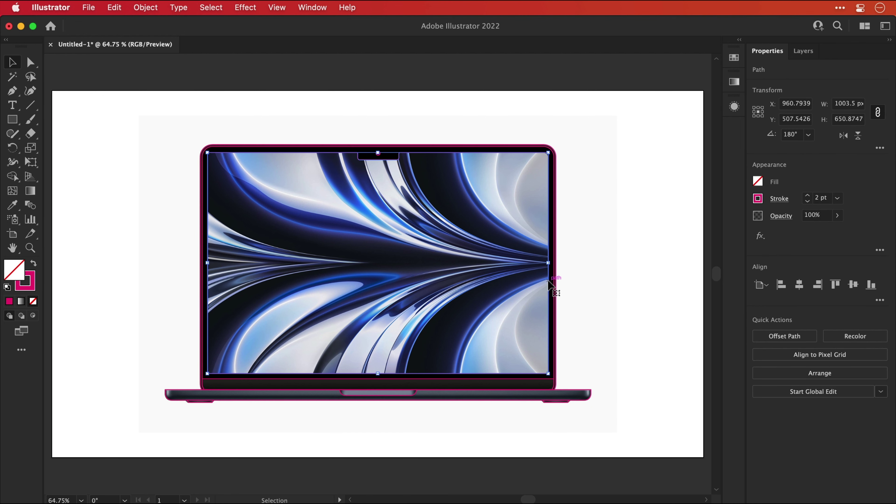
left_click(34, 264)
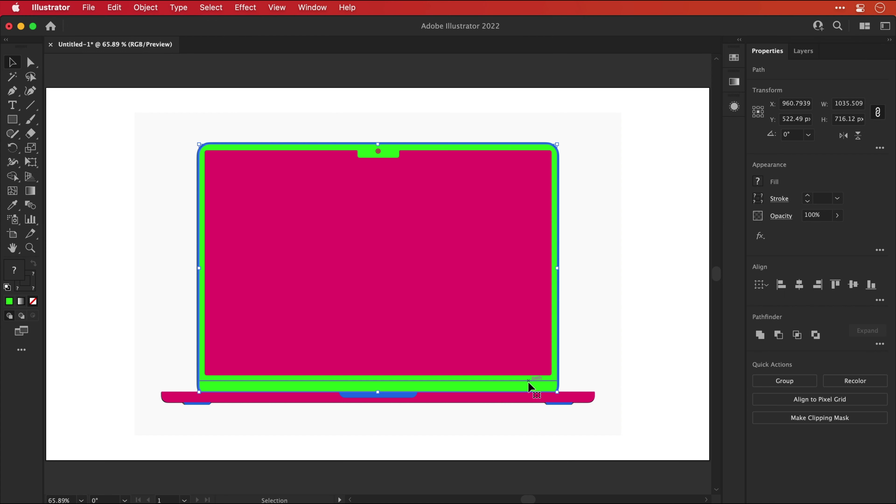
Step: Bring a copy of the green inner lid and its dividing line to the front and move it about 1270 px right, clear of the laptop
key("a")
key("shift+super+bracketright")
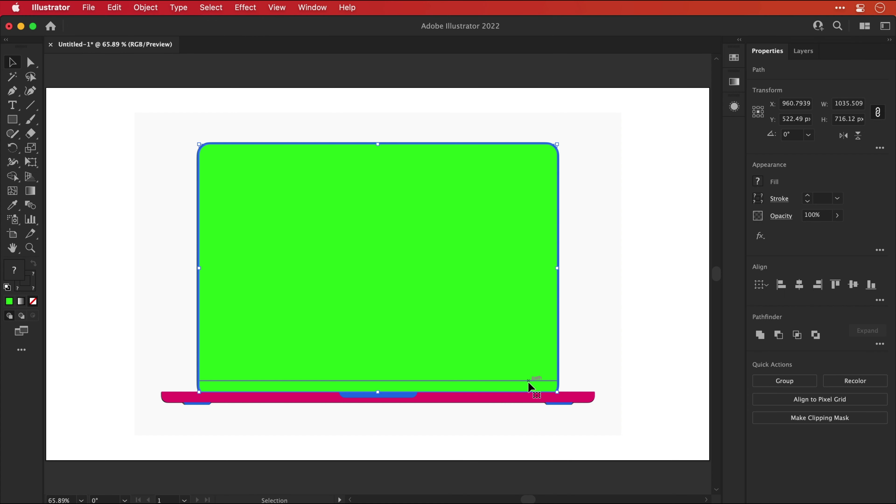
key("super+minus")
key("super+minus")
key("shift+Right")
key("shift+Right")
key("shift+Right")
key("shift+Right")
key("shift+Right")
key("shift+Right")
key("shift+Right")
key("shift+Right")
key("shift+Right")
key("shift+Right")
key("shift+Right")
key("shift+Right")
key("shift+Right")
key("shift+Right")
key("shift+Right")
key("shift+Right")
key("shift+Right")
key("shift+Right")
key("shift+Right")
key("shift+Right")
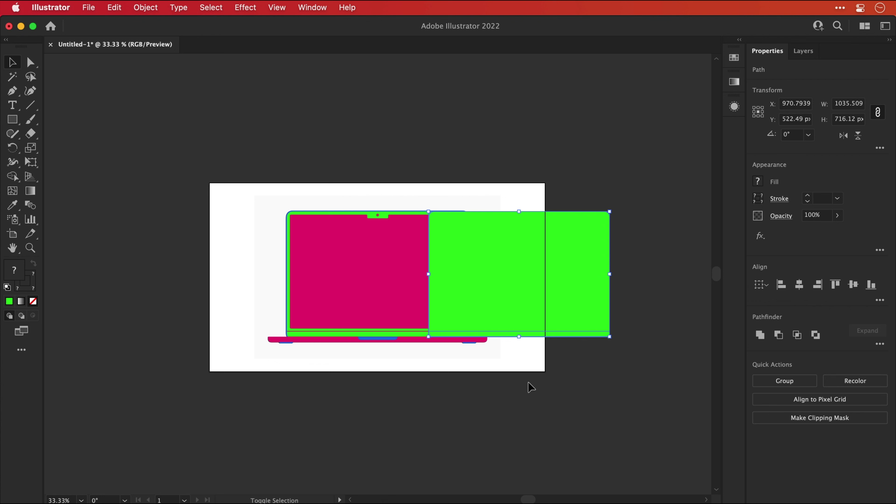
key("Right")
key("Right")
key("Right")
key("Right")
key("Right")
key("Right")
key("Right")
key("Right")
Step: Remove the area above the dividing line from the green lid copy using Shape Builder
left_click(19, 179)
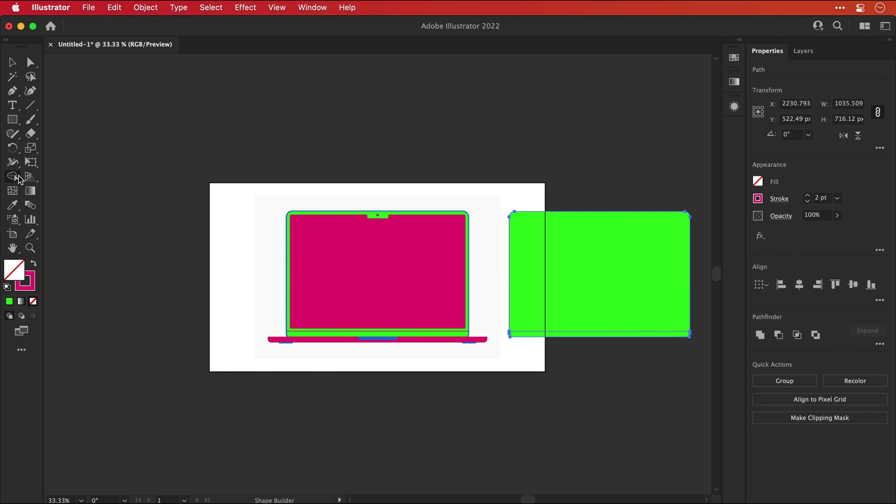
left_click(533, 304, "alt")
key("v")
left_click(533, 305)
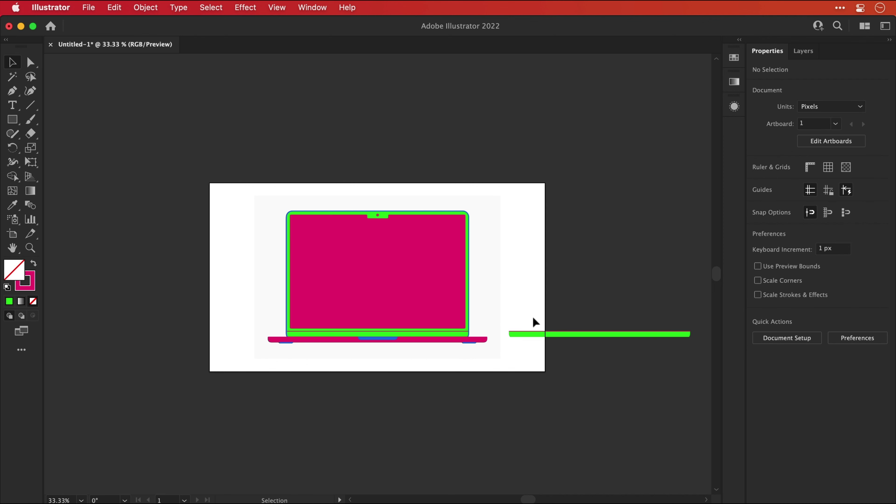
Step: Fill the remaining green strip with orange #e27c20
left_click(534, 334)
double_click(14, 270)
left_click_drag(460, 307, 460, 327)
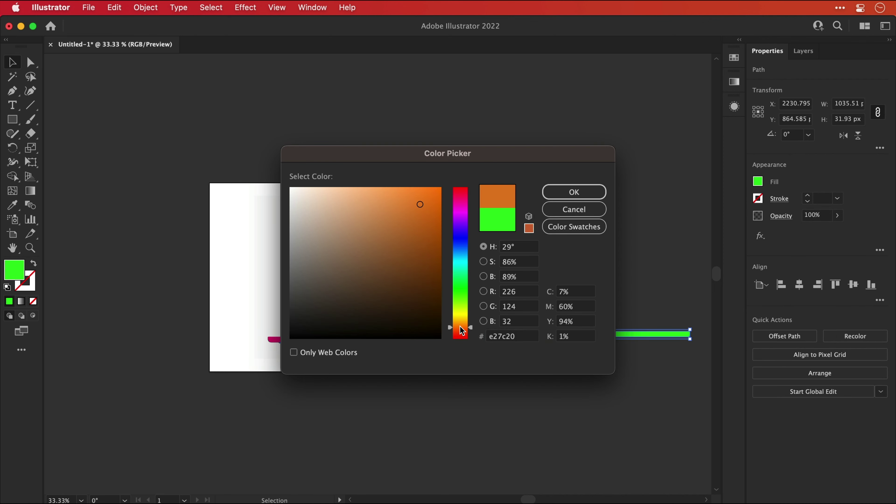
key("Return")
Step: Move the orange strip left onto the lower edge of the laptop's lid and deselect it
key("shift+Left")
key("shift+Left")
key("shift+Left")
key("shift+Left")
key("shift+Left")
key("shift+Left")
key("shift+Left")
key("shift+Left")
key("shift+Left")
key("shift+Left")
key("shift+Left")
key("shift+Left")
key("shift+Left")
key("shift+Left")
key("shift+Left")
key("shift+Left")
key("shift+Left")
key("shift+Left")
key("shift+Left")
key("shift+Left")
key("shift+Left")
key("shift+Left")
key("shift+Left")
key("shift+Left")
key("shift+Left")
key("shift+Left")
key("shift+Left")
key("shift+Left")
key("shift+Left")
key("shift+Left")
key("shift+Left")
key("shift+Left")
key("shift+Left")
key("shift+Left")
key("shift+Left")
key("shift+Left")
key("shift+Left")
key("shift+Left")
key("shift+Left")
key("shift+Left")
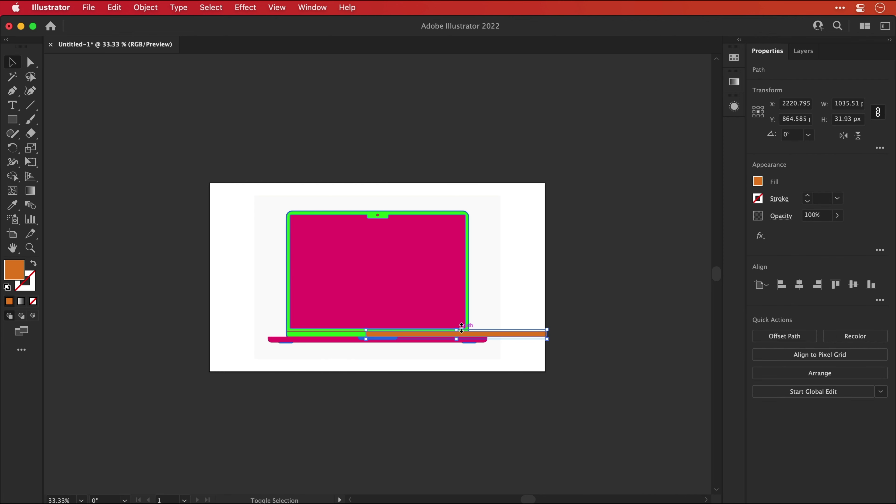
key("super+shift+a")
key("super+0")
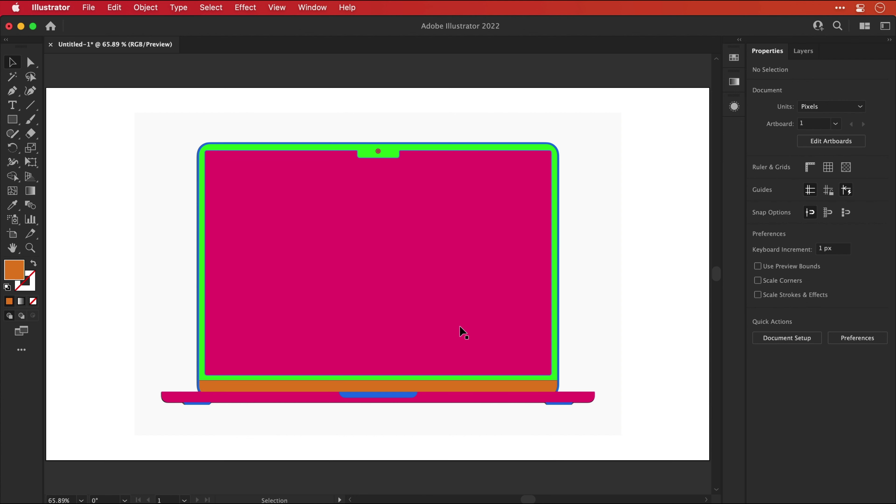
Step: Fill the outer camera circle with the outer lid's blue, sampled with the Eyedropper
left_click_drag(377, 151, 429, 160)
left_click(404, 140)
key("i")
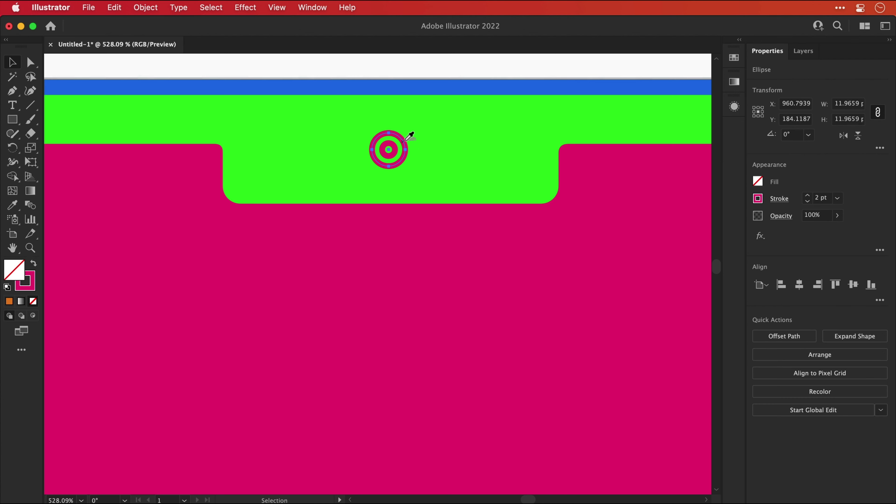
left_click(441, 87)
key("v")
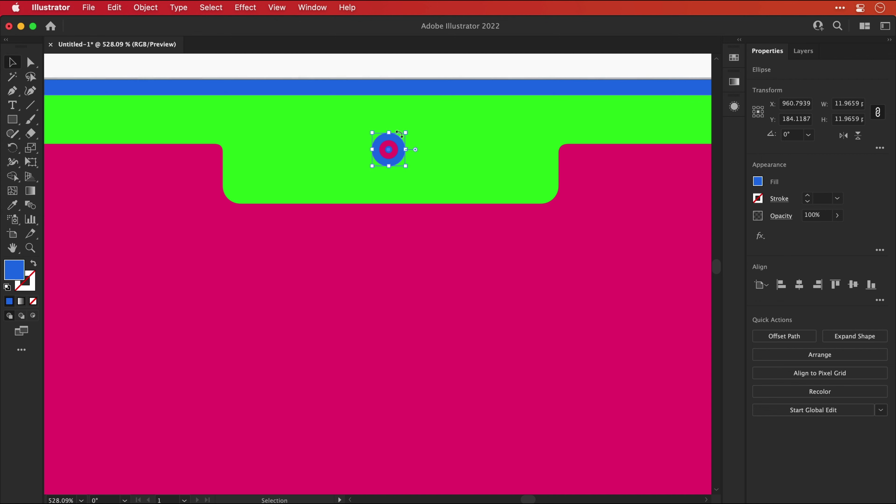
Step: Fill the inner camera circle with the bezel's green, sampled with the Eyedropper
left_click(394, 147)
key("i")
left_click(416, 137)
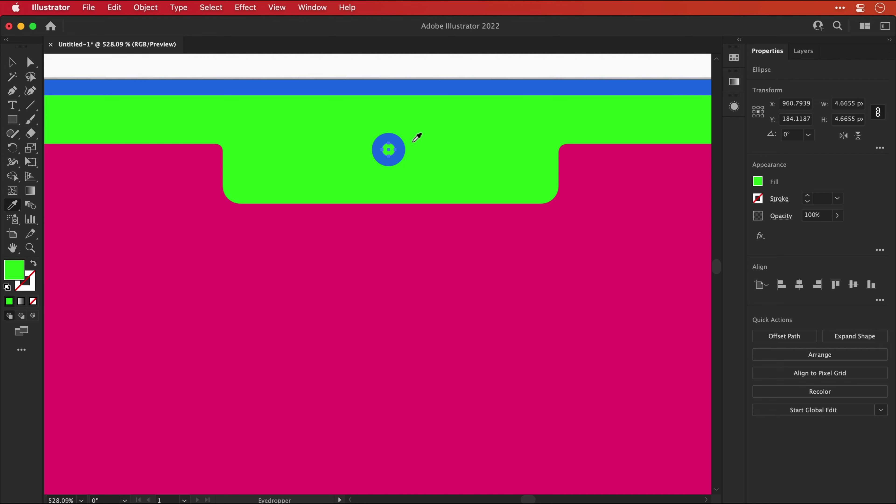
key("v")
key("super+0")
Step: Unlock all objects and delete the reference image behind the laptop
left_click(146, 9)
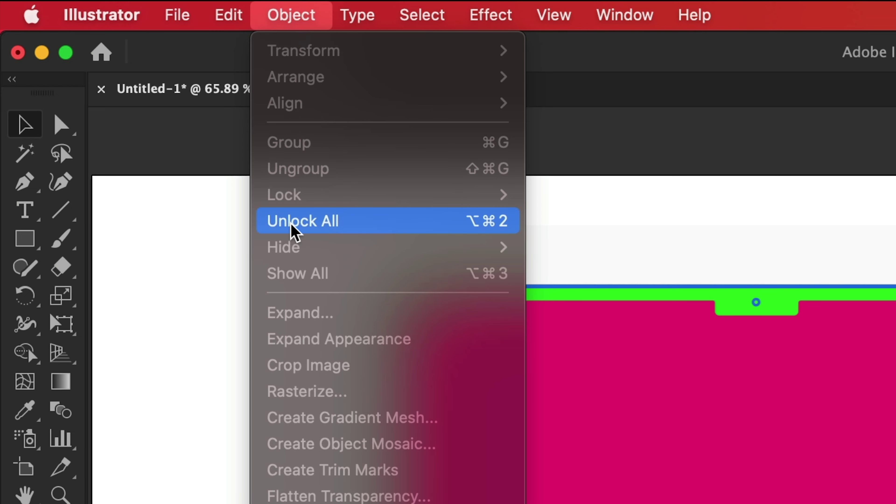
left_click(295, 221)
left_click(290, 222)
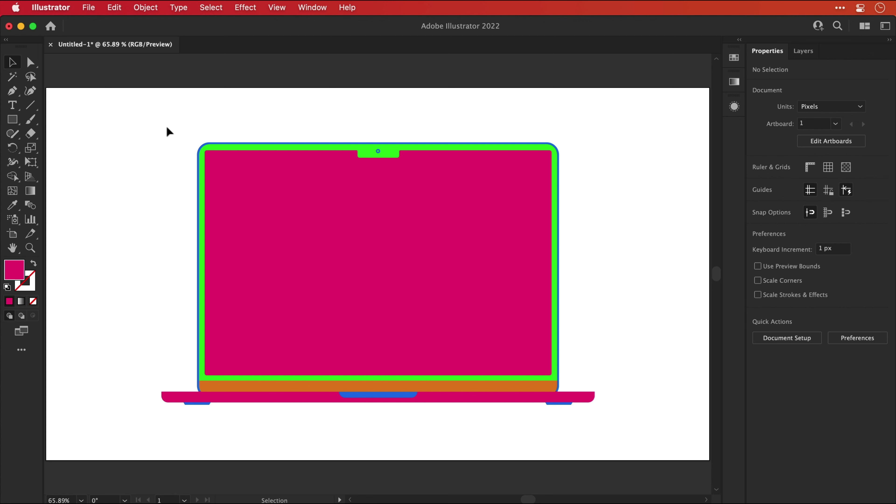
Step: Fill the outer lid with the dark charcoal swatch and the green bezel with the black swatch
left_click(197, 155)
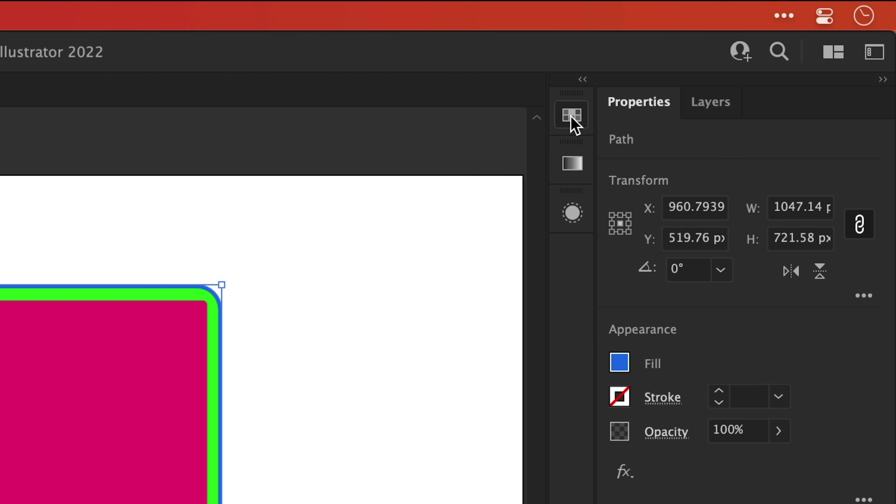
left_click(734, 57)
left_click(343, 230)
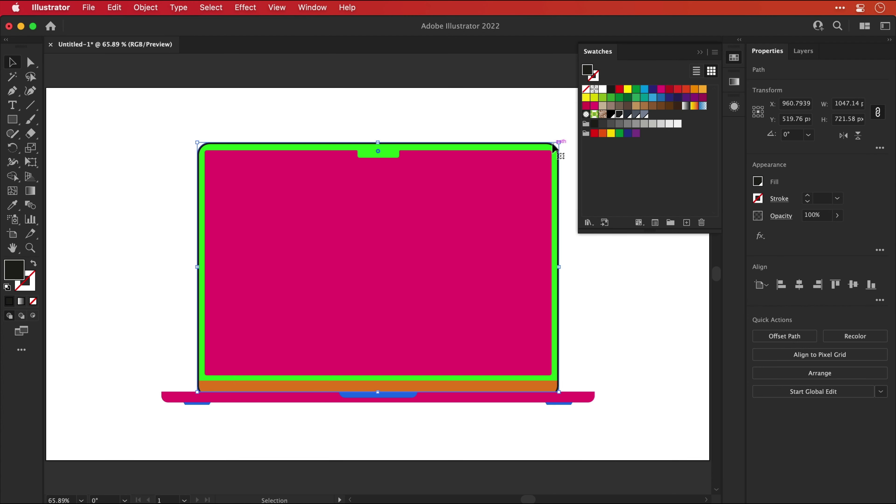
left_click(191, 292)
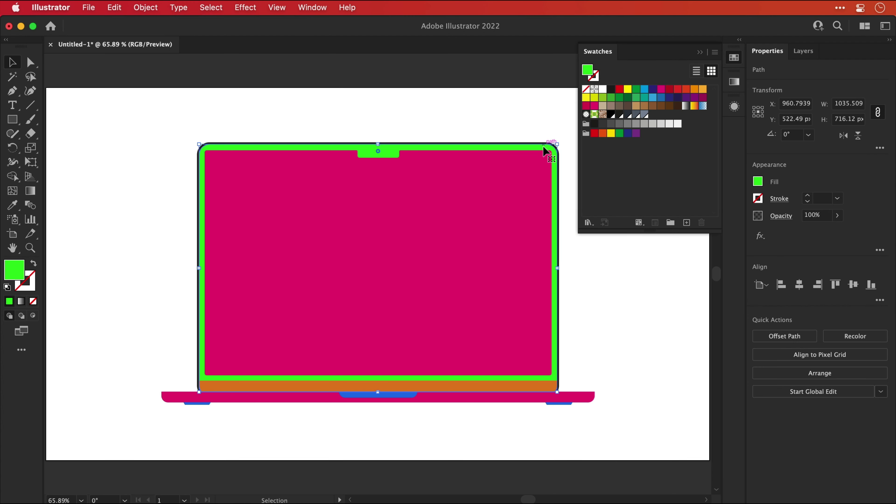
left_click(611, 115)
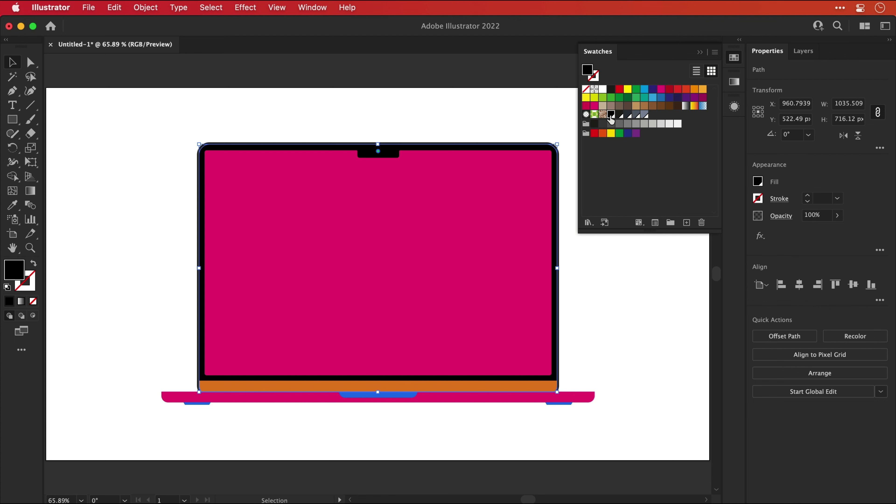
Step: Fill the orange strip below the bezel with charcoal and save a new swatch for it, entering 40 for two colour values
left_click(451, 386)
left_click(620, 114)
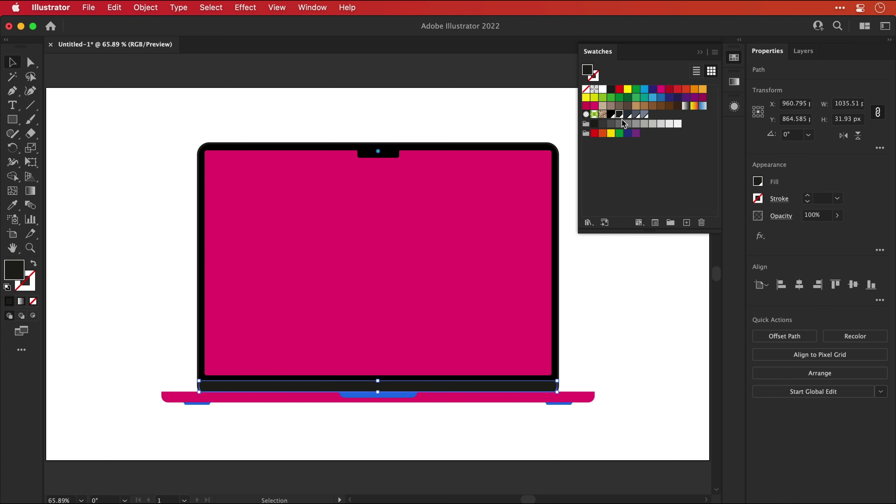
left_click(687, 222)
double_click(507, 247)
type("40")
key("Tab")
type("40")
key("Tab")
key("Return")
Step: Fill the laptop's base with the slate grey swatch and its central notch with the lighter blue-grey swatch
left_click(502, 400)
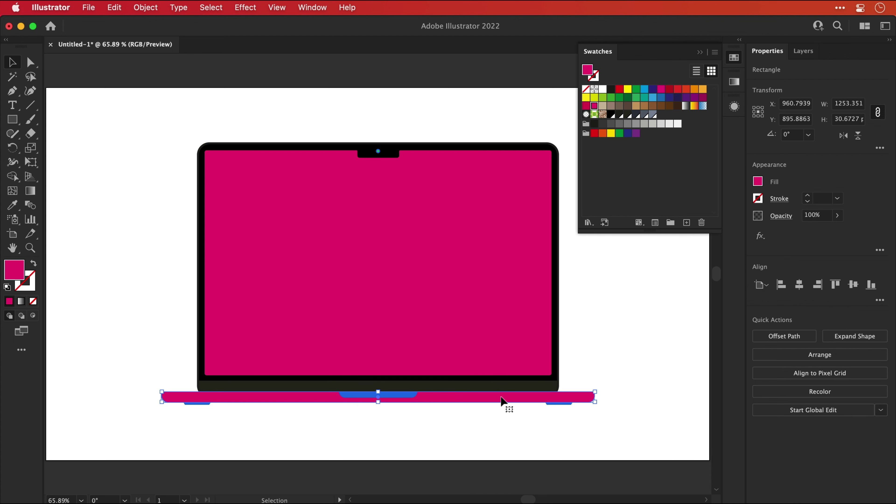
left_click(652, 115)
left_click(397, 396)
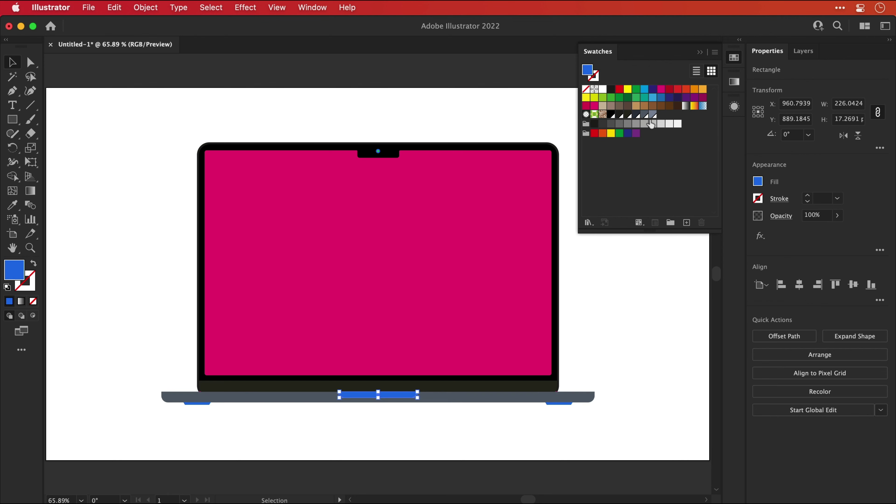
left_click(653, 114)
Step: Fill the display with the lightest grey swatch and both feet with the dark blue-grey swatch
left_click(548, 178)
left_click(678, 124)
left_click(560, 403)
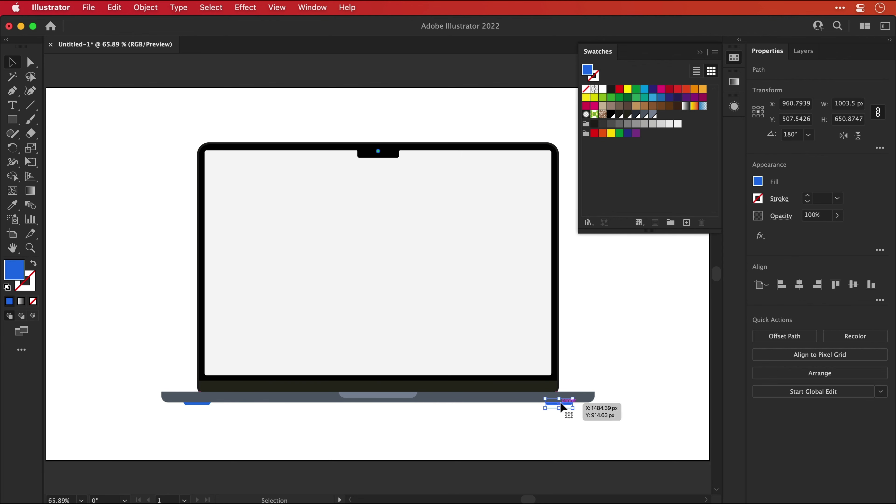
left_click(203, 406, "shift")
left_click(636, 115)
Step: Fill the outer camera circle with the charcoal swatch and the inner circle with a blue swatch
scroll(373, 149, "up", 10)
left_click(410, 156)
left_click(620, 115)
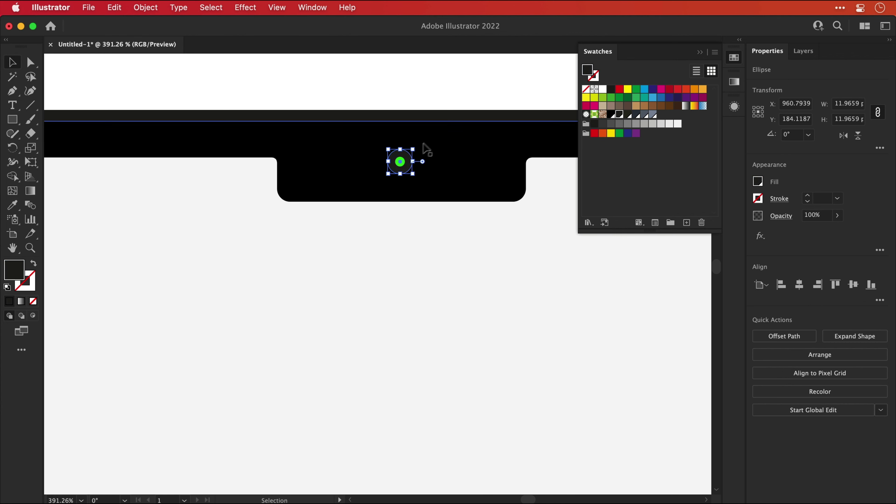
left_click(403, 164)
left_click(661, 98)
key("super+shift+a")
left_click(734, 58)
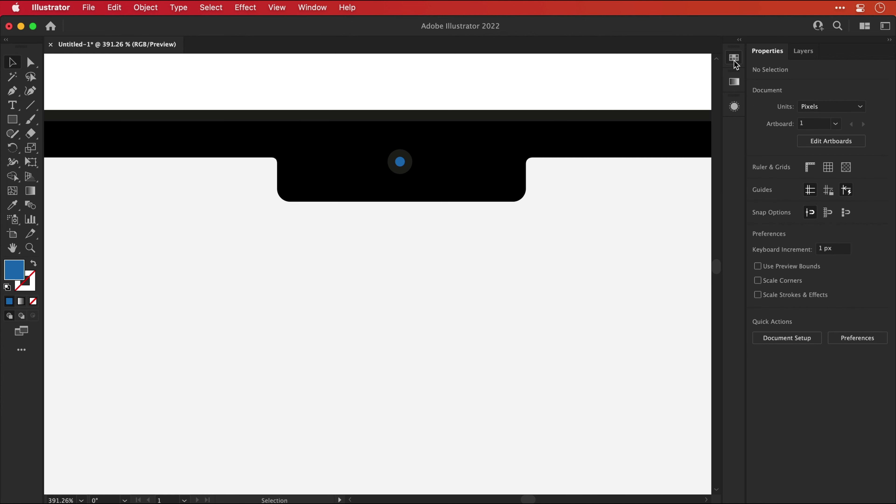
Step: Move the outer lid and base apart and delete the stray magenta path at the lid's lower right corner
key("super+0")
scroll(557, 391, "up", 8)
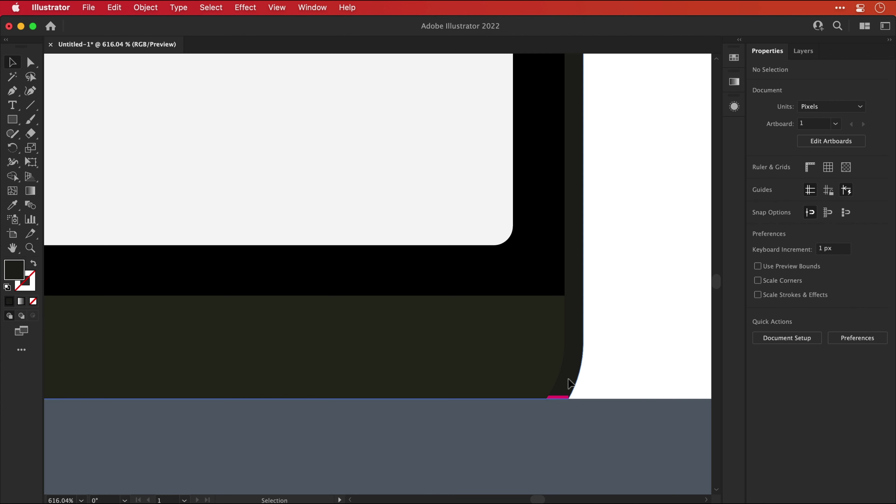
left_click(569, 382)
left_click(557, 400)
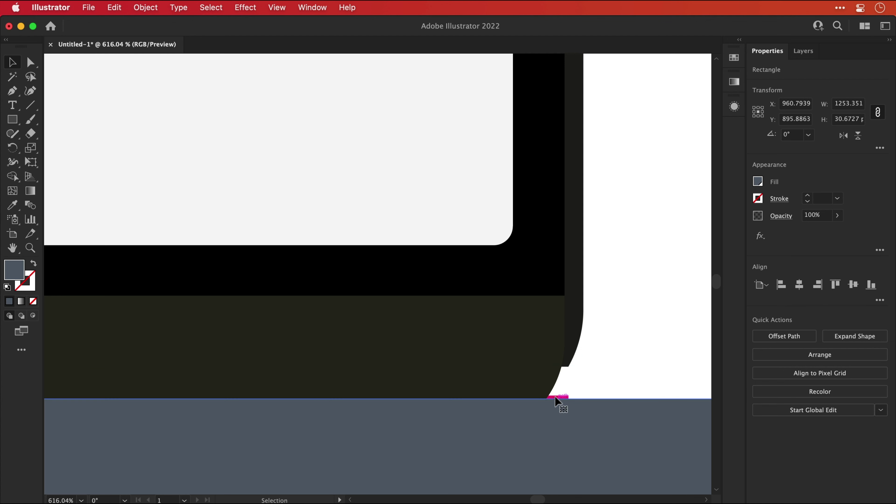
key("super+3")
left_click(556, 398)
key("Delete")
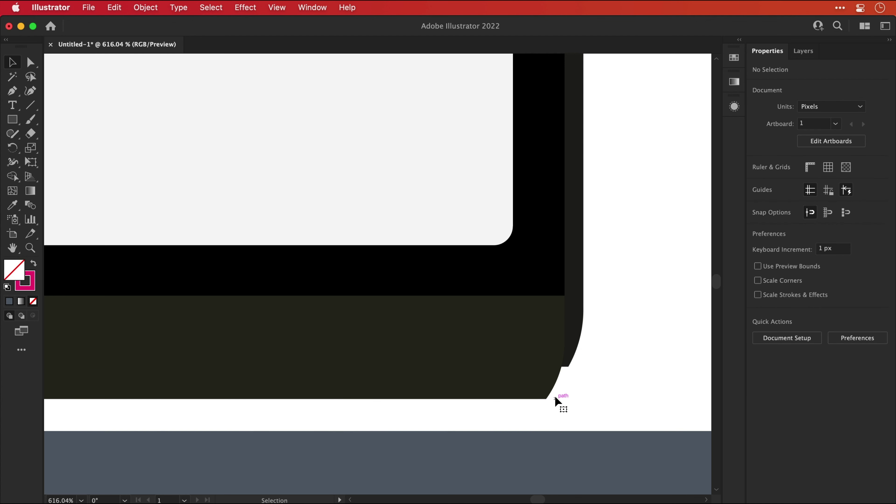
Step: Nudge the base back up against the strip and return the outer lid to its original position
left_click(553, 440)
key("shift+Up")
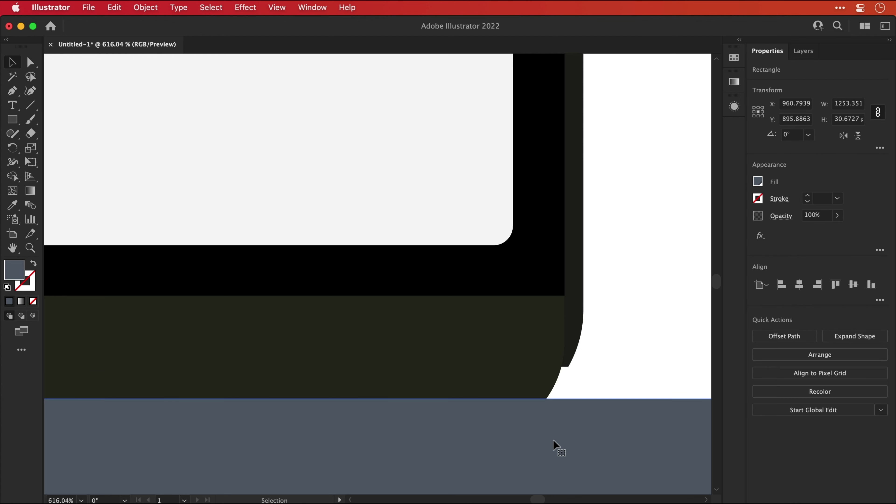
key("super+0")
left_click(573, 352)
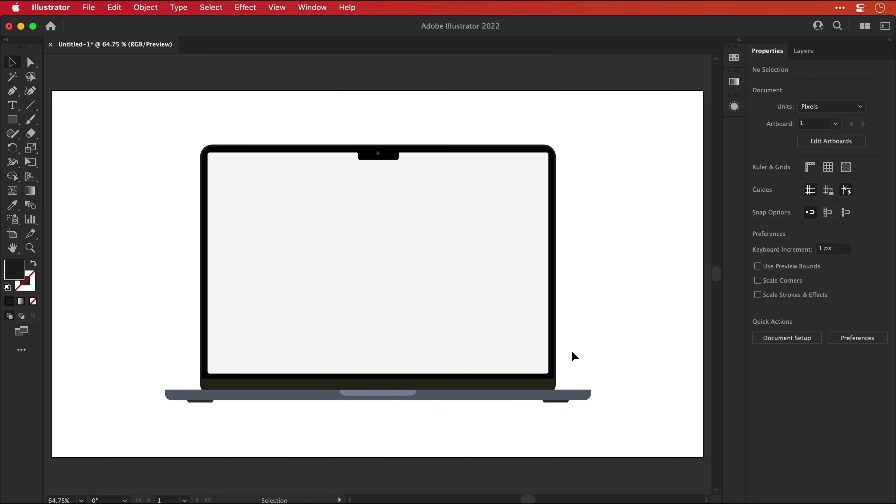
Step: Apply a linear gradient to the laptop's base, running from the slate grey swatch to the dark blue-grey swatch
left_click(532, 395)
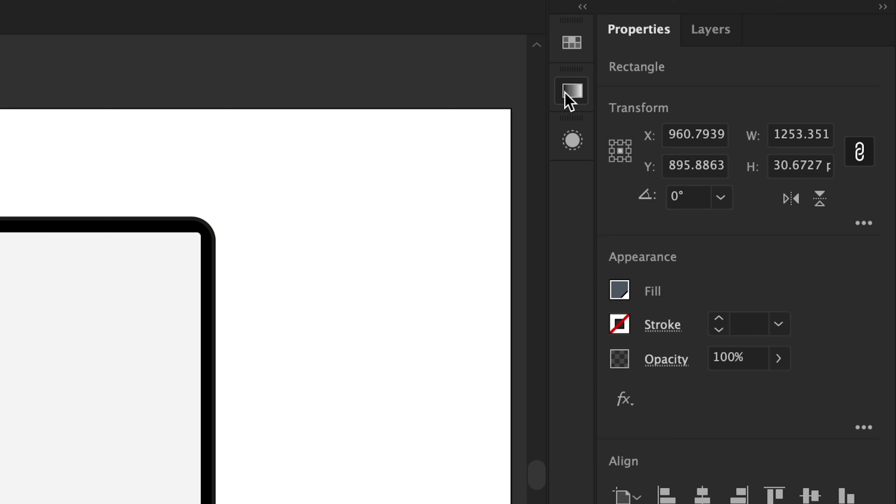
left_click(733, 84)
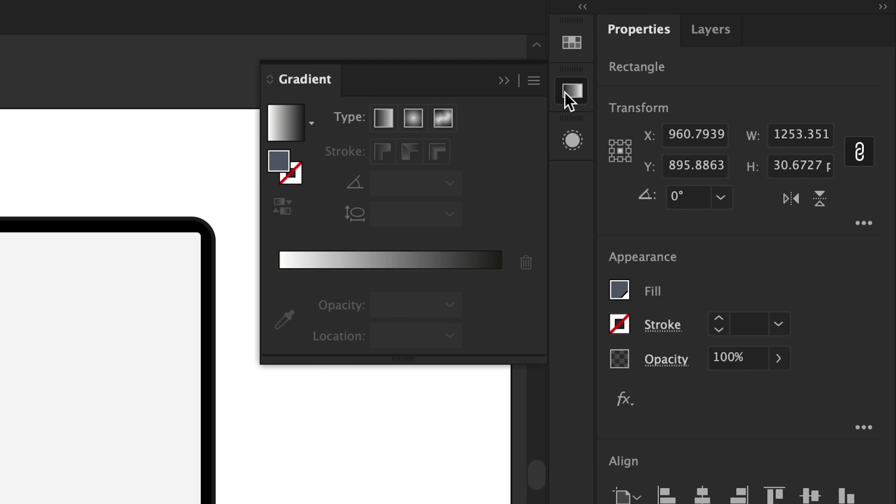
left_click(429, 265)
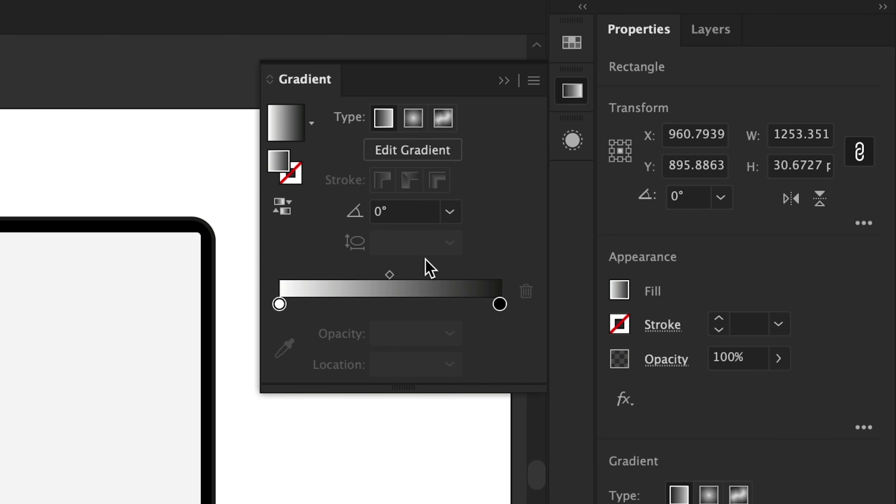
double_click(500, 304)
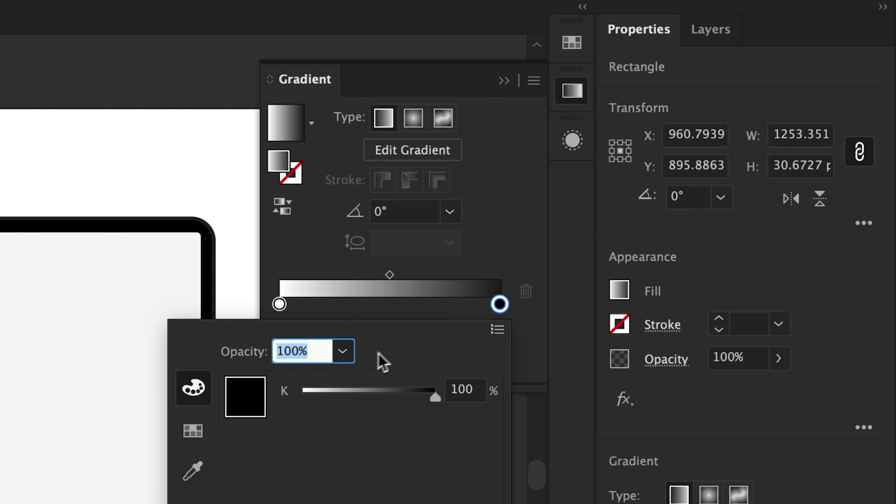
left_click(194, 431)
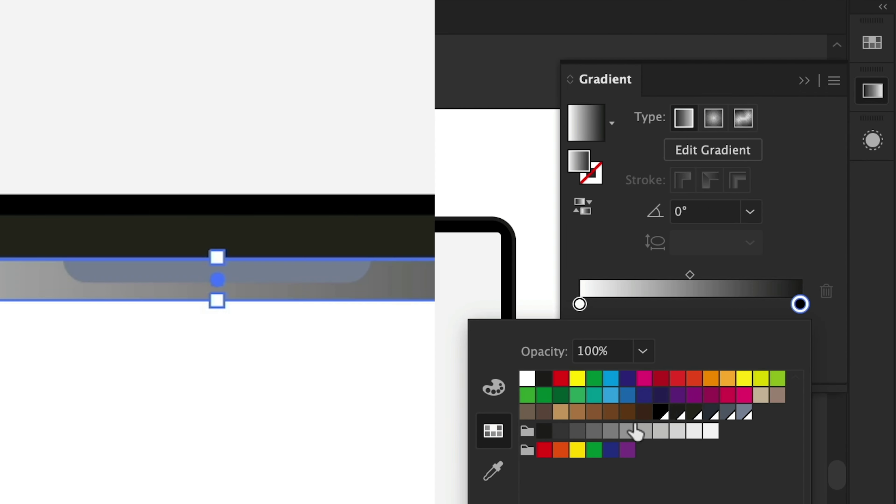
left_click(710, 413)
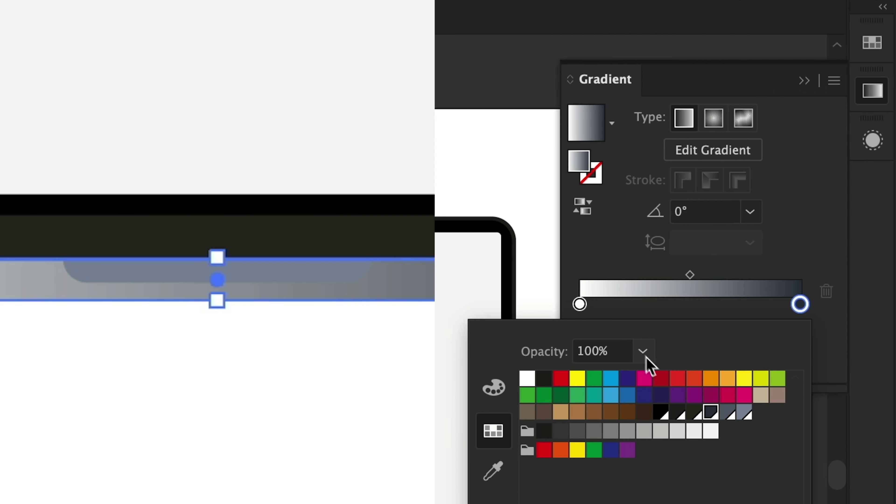
double_click(581, 305)
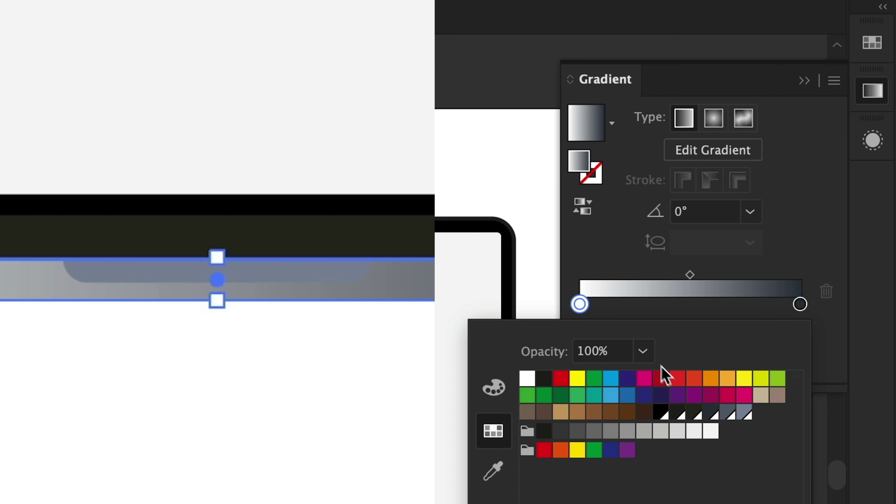
left_click(727, 412)
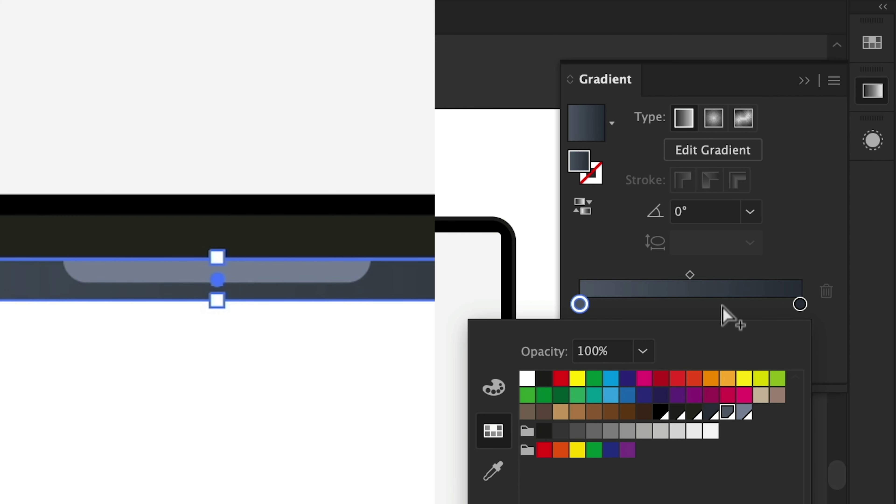
Step: Set the base gradient's angle to 90° and reverse its direction
left_click(723, 211)
type("90")
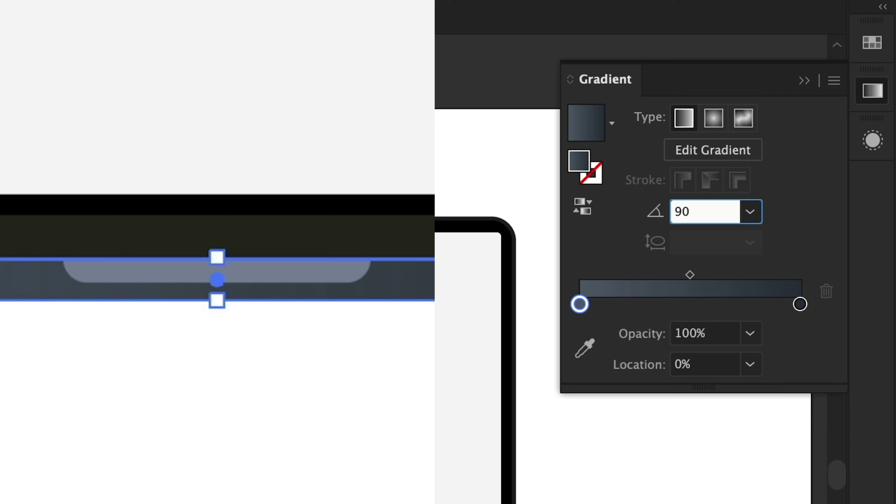
key("Return")
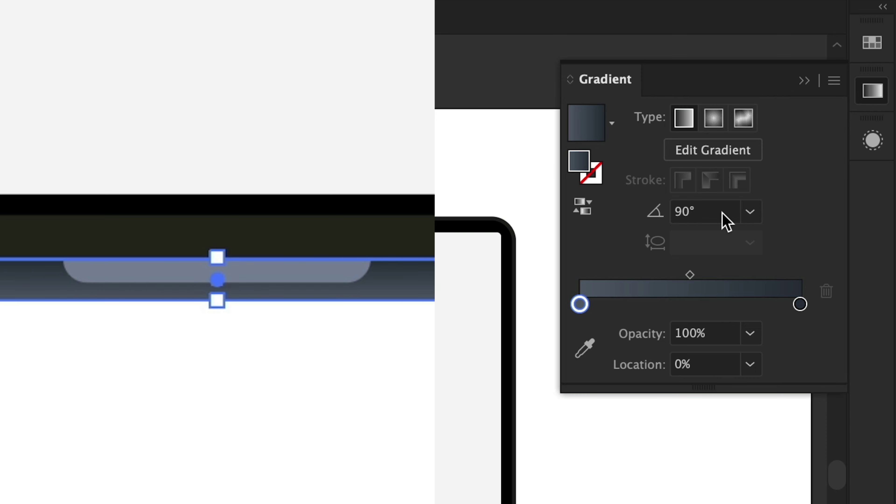
left_click(587, 208)
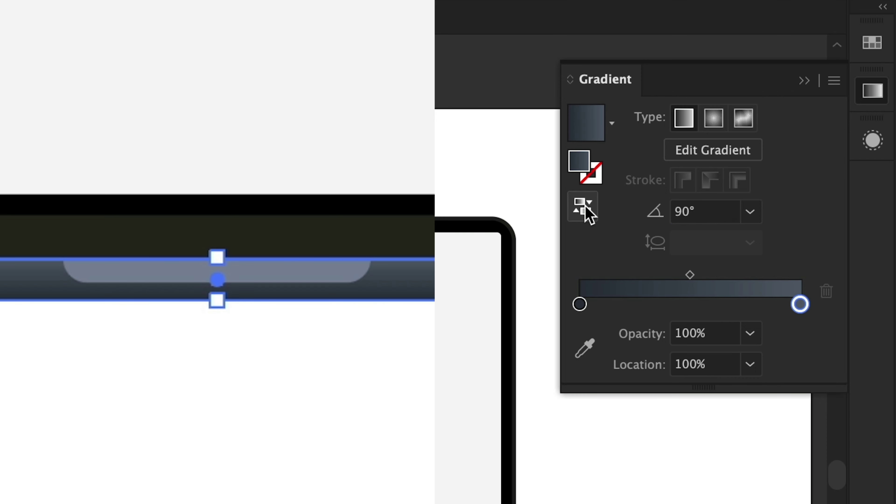
Step: Add a middle slate stop to the base gradient, colour its end stop light blue-grey, and shift their midpoint to about 86.5%
mouse_move(798, 309)
left_mouse_down()
mouse_move(745, 309)
mouse_move(804, 308)
left_mouse_up()
left_click(773, 306)
double_click(805, 308)
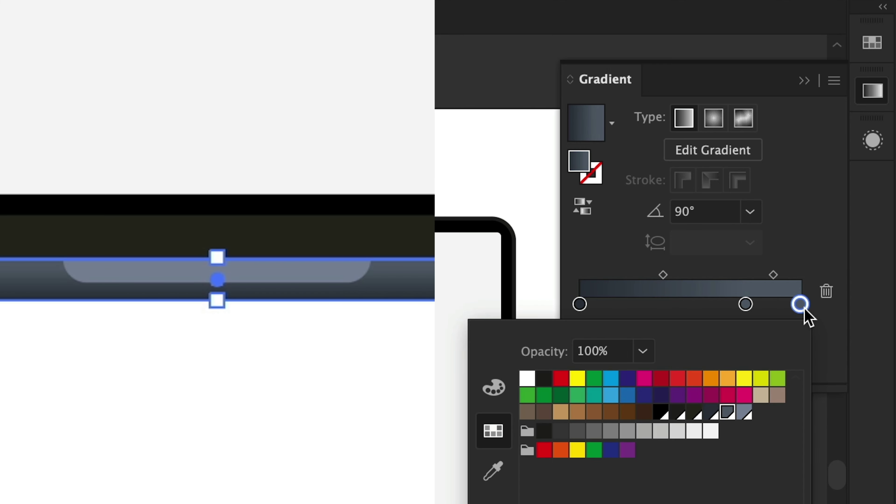
left_click(744, 412)
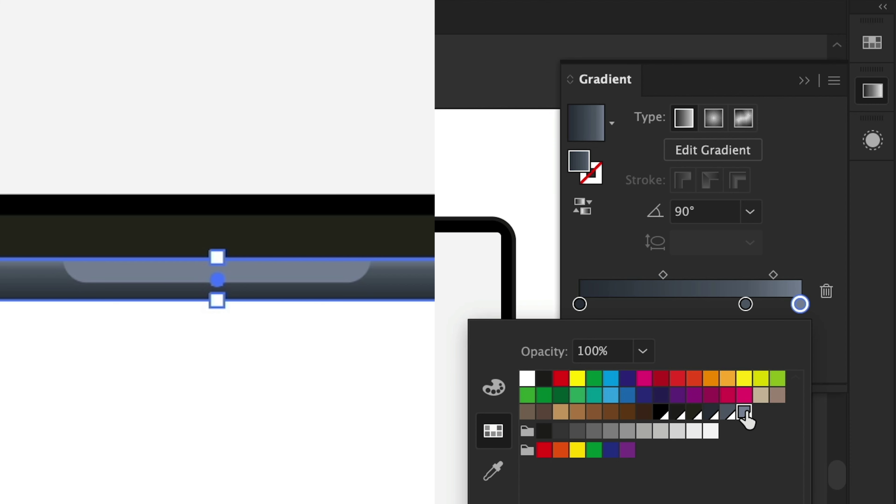
mouse_move(751, 310)
left_mouse_down()
mouse_move(726, 311)
mouse_move(758, 309)
left_mouse_up()
left_click_drag(778, 275, 793, 275)
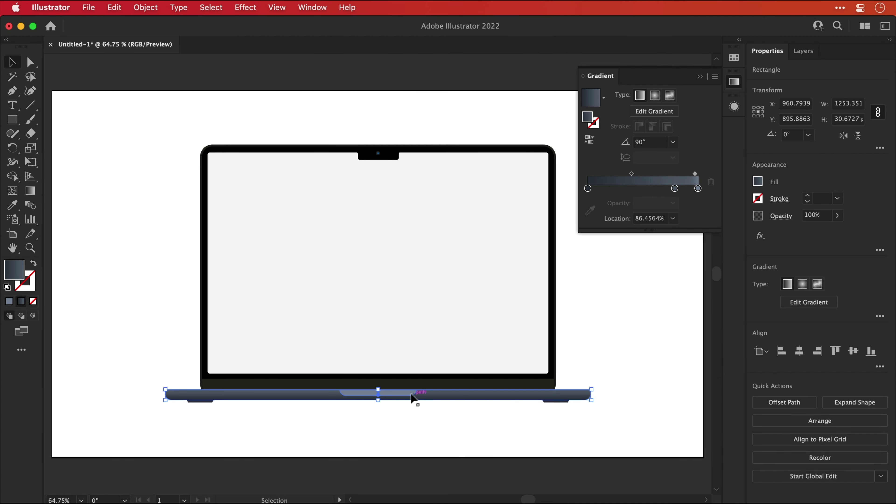
Step: Apply the base's gradient to the central notch by sampling it with the Eyedropper
left_click(411, 395)
key("i")
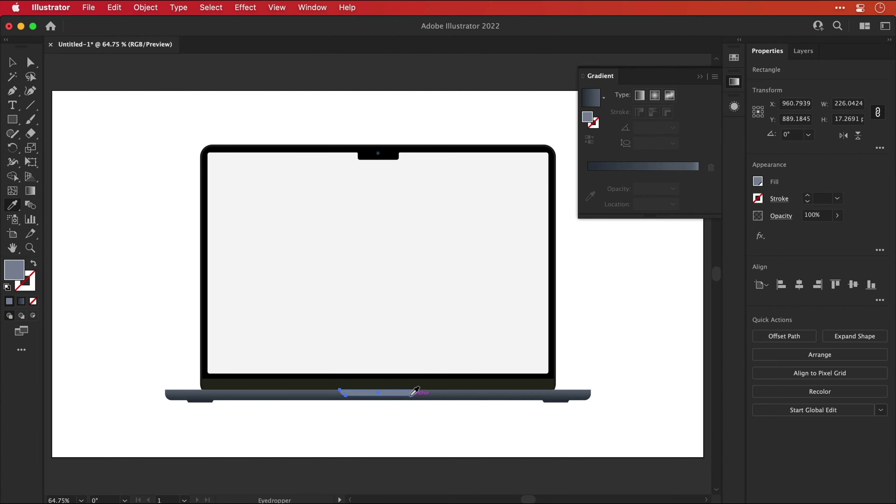
left_click(437, 390)
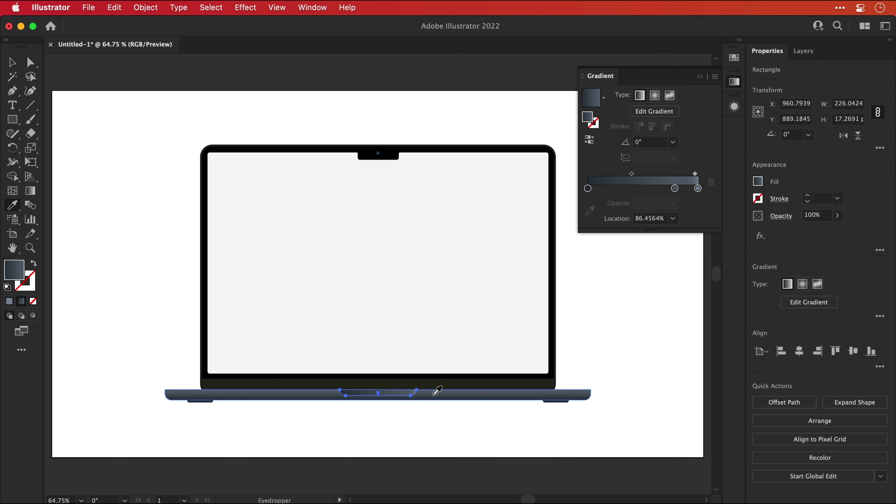
key("v")
Step: Rework the notch gradient with a centred light blue-grey stop, dark stops at both ends, and midpoints at 13% and 87%
left_click_drag(674, 189, 691, 174)
left_click(698, 190)
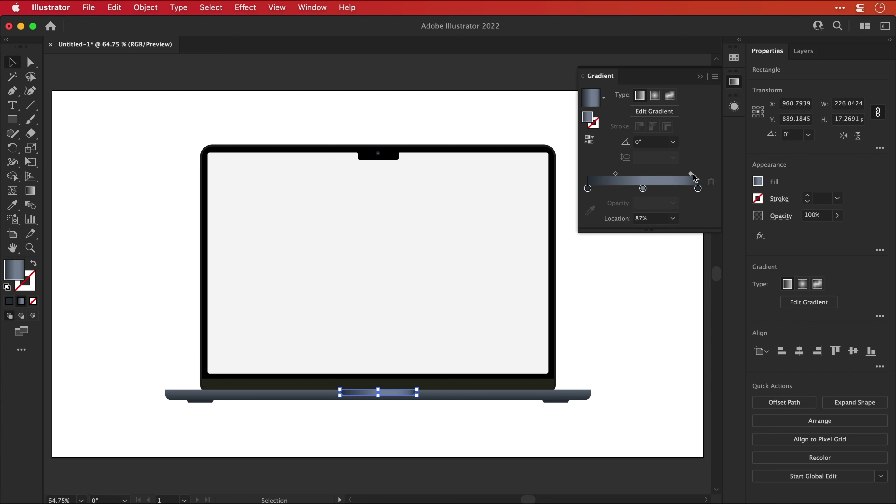
left_click_drag(615, 173, 599, 175)
left_click(598, 257)
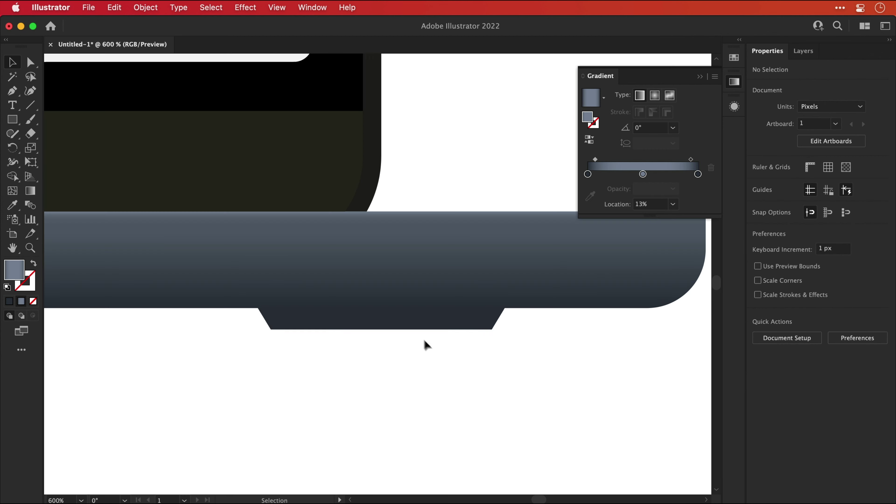
Step: Slightly round the corners of the laptop's right foot
left_click(410, 323)
key("a")
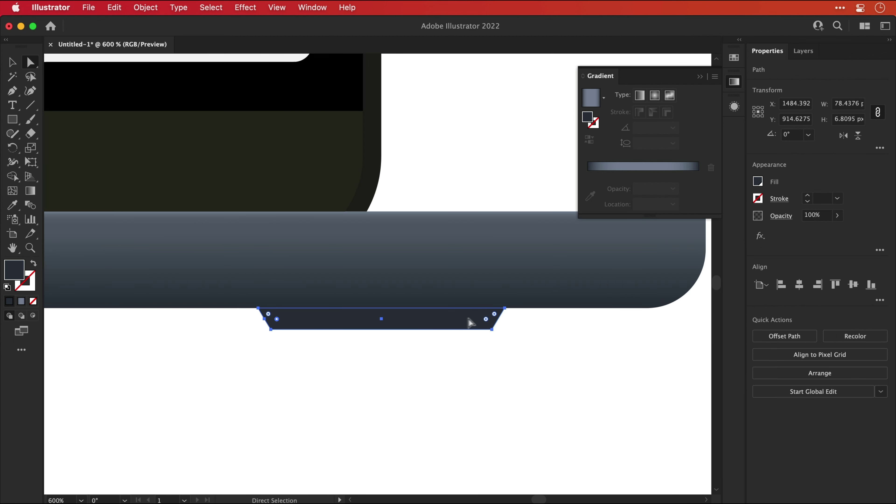
left_click_drag(486, 319, 483, 316)
Step: Draw a rectangle about 79 by 5.3 px and position it over the lower half of the right foot
key("m")
left_click_drag(258, 325, 508, 342)
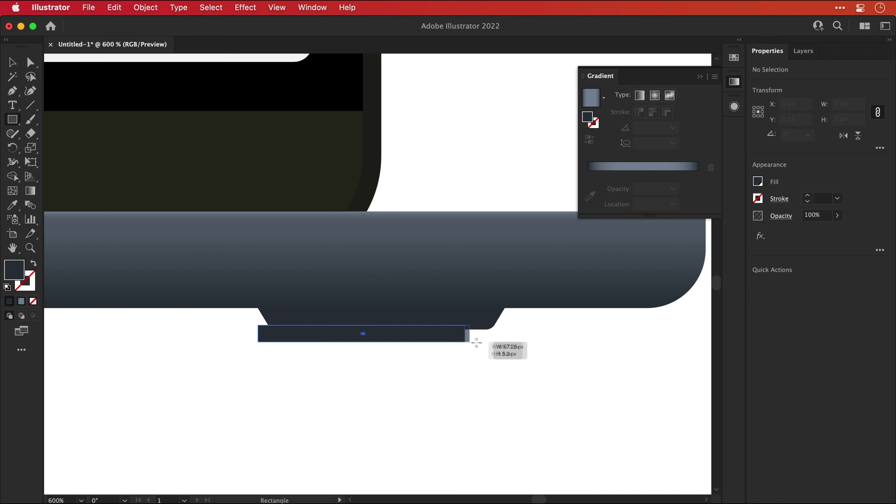
key("v")
left_click_drag(495, 337, 494, 333)
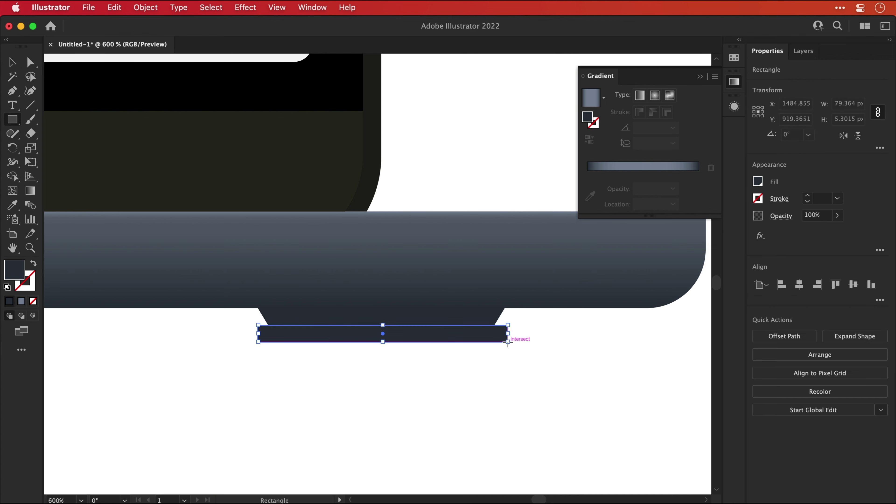
key("v")
Step: Split the right foot into separate upper and lower pieces along the rectangle's top edge, using a duplicate of both shapes
key("super+y")
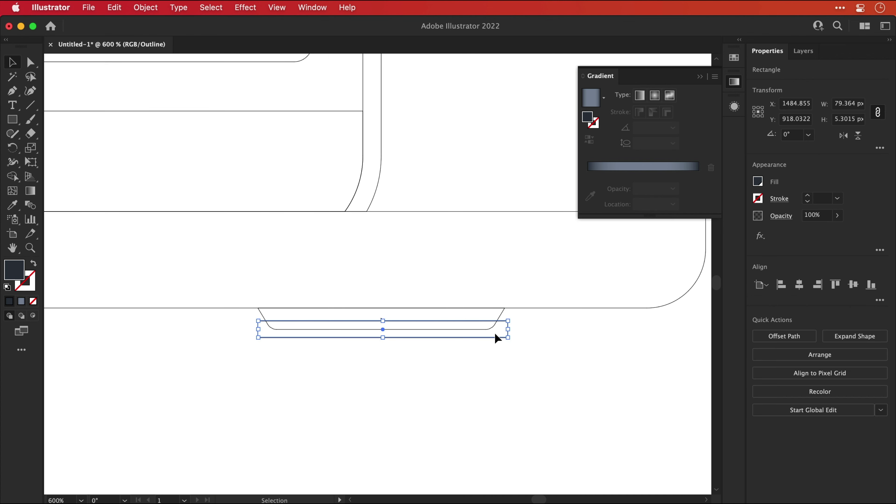
left_click(489, 329, "shift")
key("alt+shift+Down")
left_click_drag(246, 315, 328, 346)
left_click(779, 335)
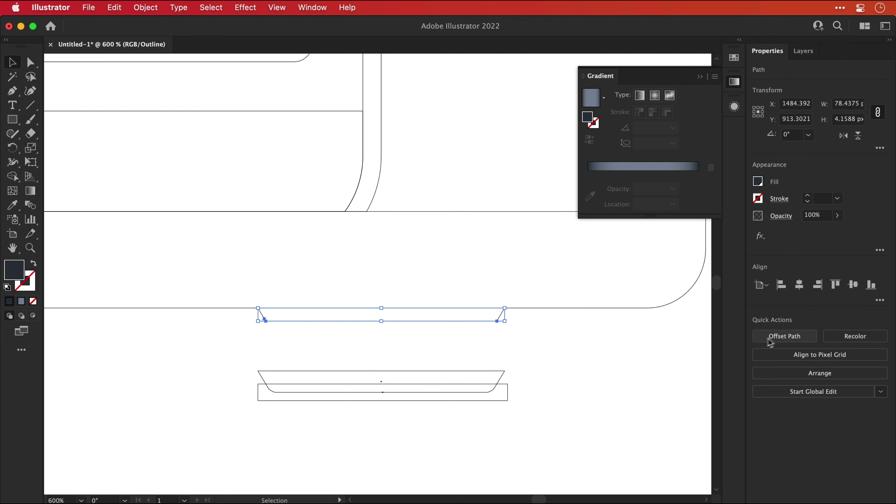
left_click(461, 400)
left_click_drag(381, 385, 460, 413)
left_click(779, 335)
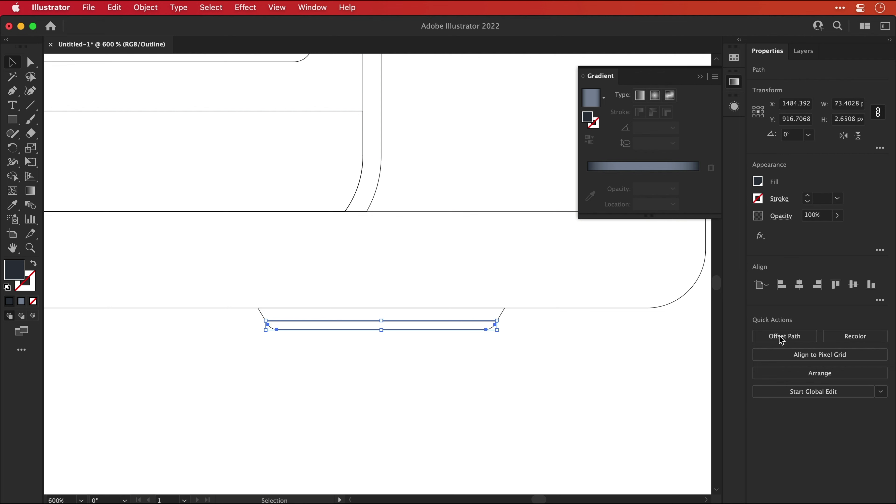
left_click(604, 340)
key("ctrl+y")
Step: Give the upper foot piece the notch gradient, with light centre and end stops and dark stops at about 18% and 81%
left_click(503, 311)
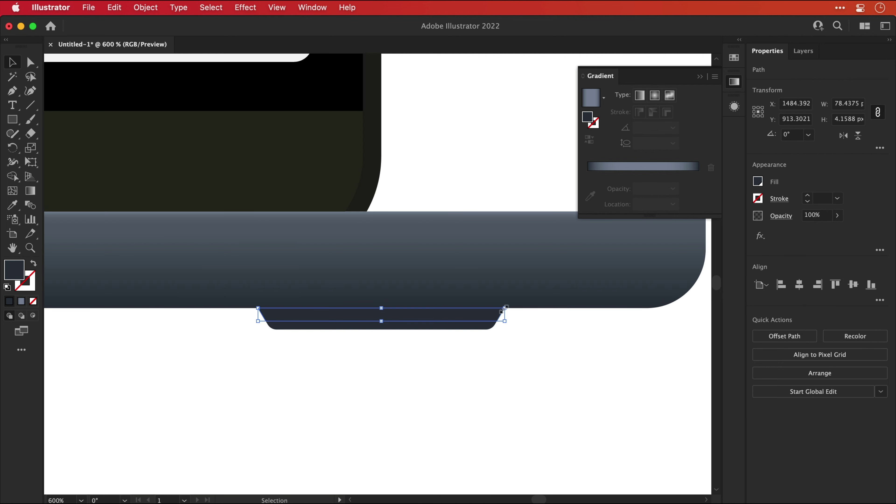
left_click(652, 167)
left_click_drag(588, 188, 628, 174)
left_click_drag(697, 188, 678, 189)
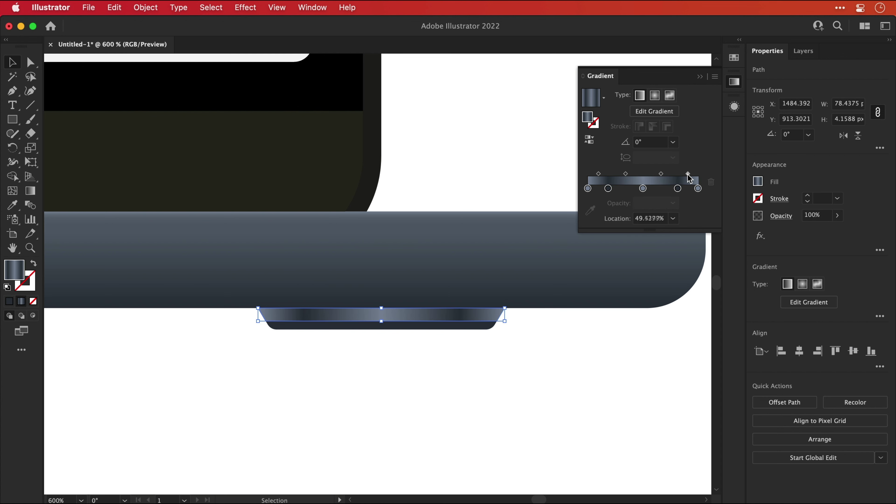
Step: Recolour the centre stop and both end stops of the upper foot piece's gradient in a darker slate grey
double_click(643, 188)
left_click(662, 241)
left_click(698, 188)
left_click(661, 242)
double_click(589, 189)
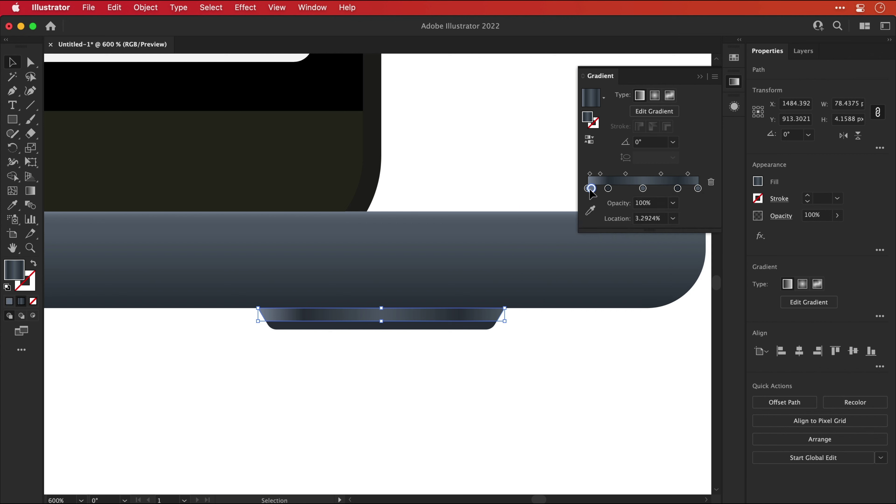
left_click(593, 201)
double_click(588, 188)
left_click(666, 247)
Step: Apply the same gradient to the lower foot piece and move its dark stops to about 25% and 75.5%
left_click(428, 324)
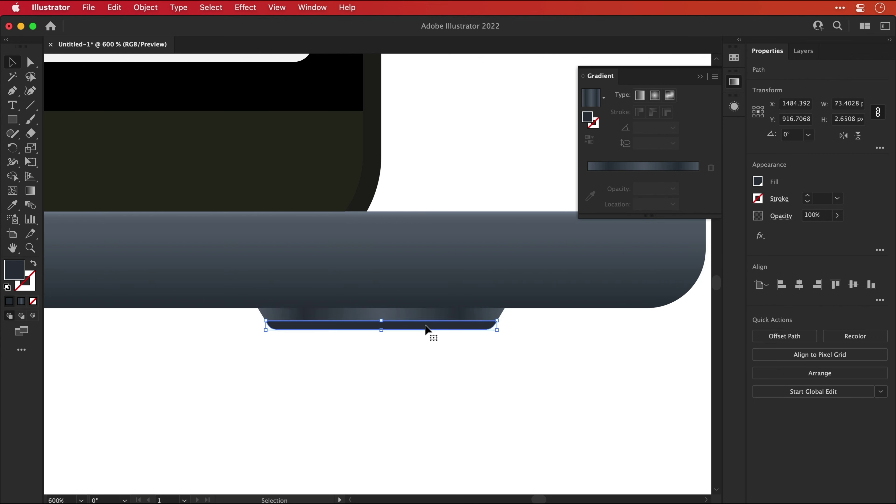
left_click_drag(608, 189, 616, 188)
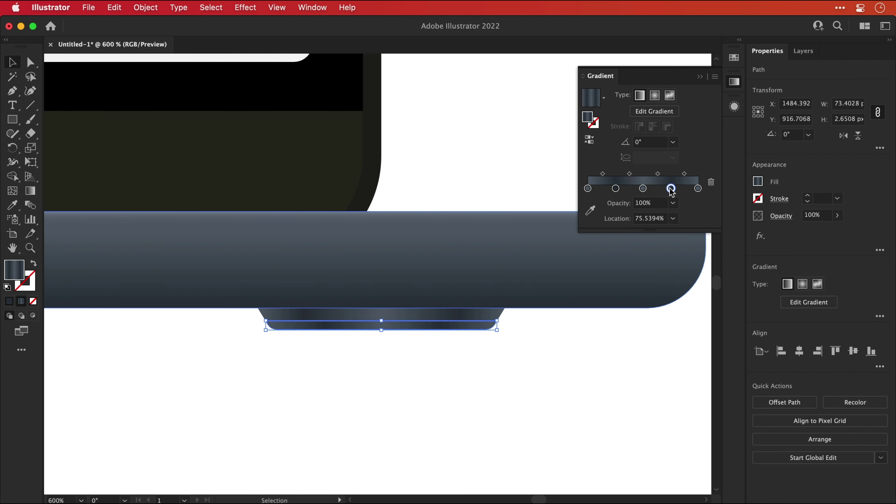
left_click(595, 340)
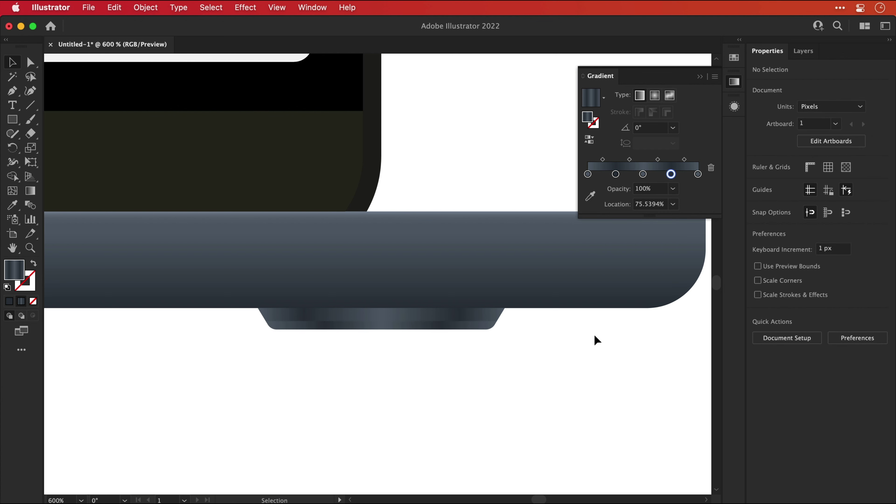
Step: Draw a horizontal line about 82 px long along the foot's seam with a black 0.5 stroke, and expand it into a shape
key("backslash")
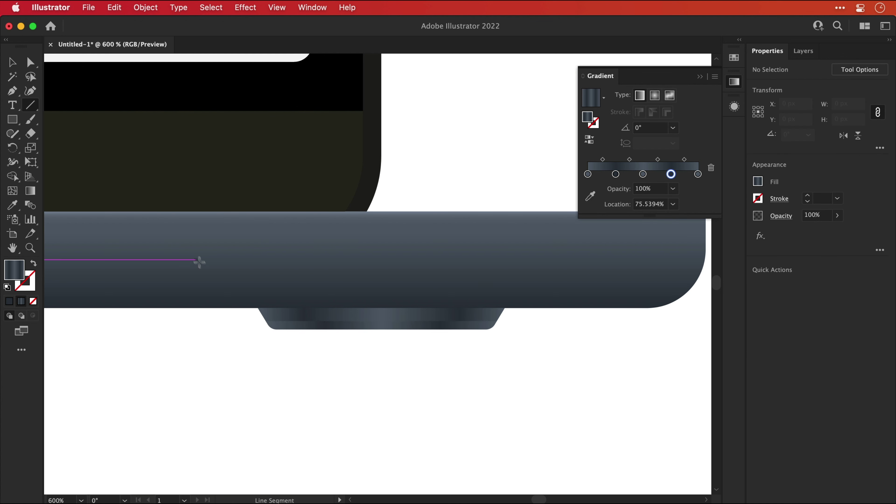
left_click_drag(251, 321, 515, 321)
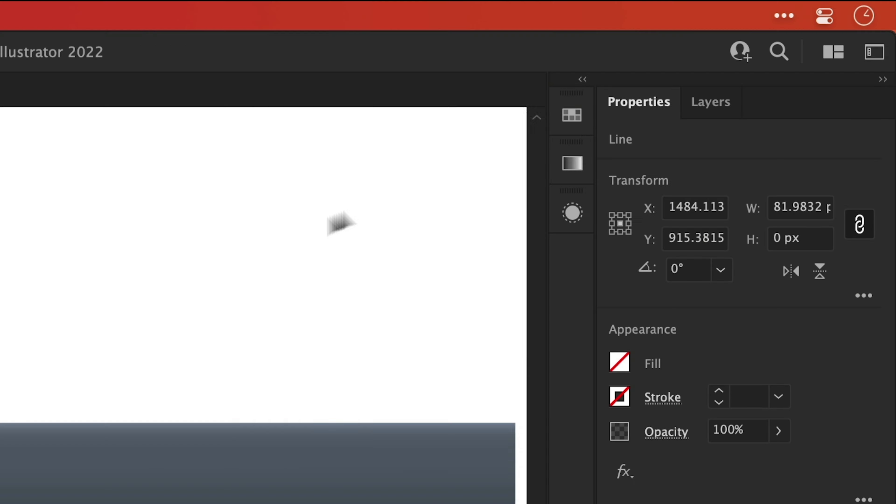
left_click(734, 58)
left_click(326, 228)
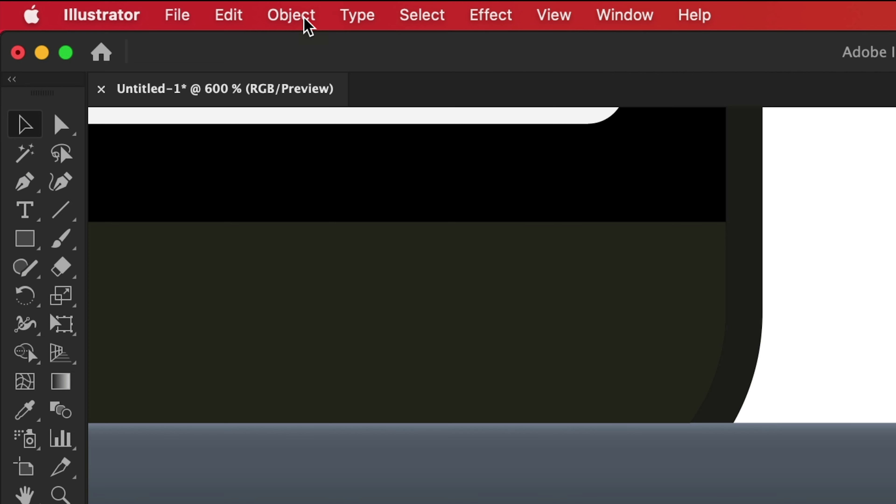
left_click(300, 16)
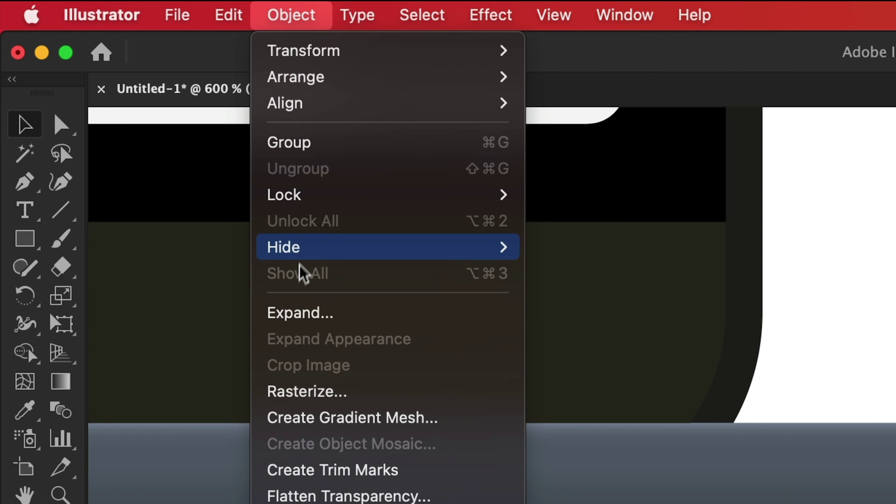
left_click(298, 314)
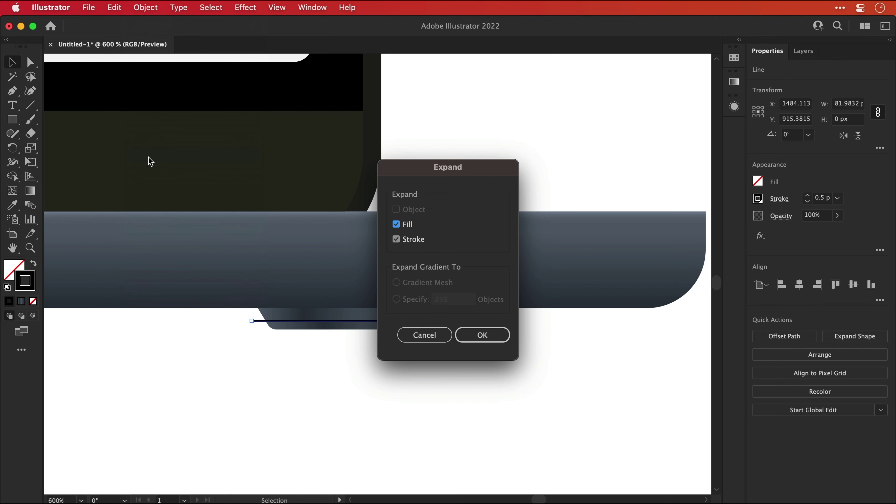
key("Return")
Step: Duplicate the foot pieces together with the seam line and move the copy 20 px down
left_click_drag(257, 341, 296, 315)
key("super+c")
key("super+f")
key("shift+Down")
key("shift+Down")
Step: Trim the copied seam line to the foot's outline with Shape Builder, removing the overhanging ends and the copied foot pieces
key("super+plus")
key("super+plus")
left_click_drag(96, 211, 661, 342)
left_click(19, 177)
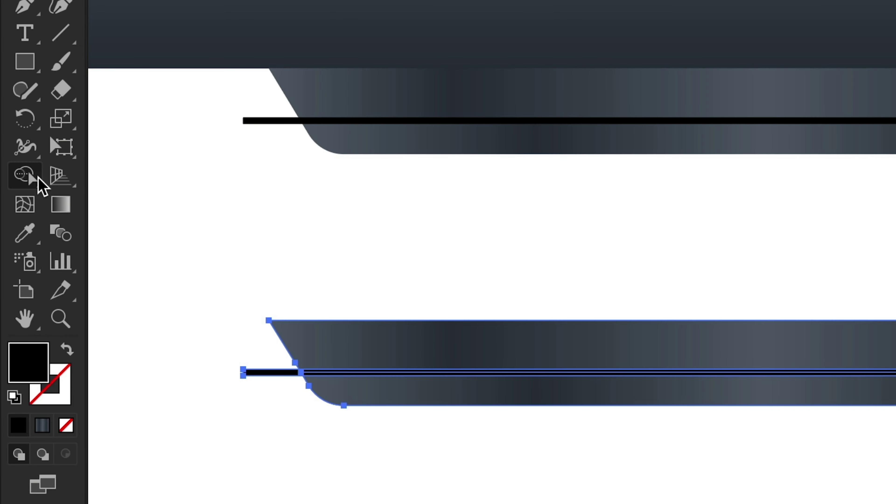
mouse_move(220, 339)
left_mouse_down()
mouse_move(307, 335)
mouse_move(352, 392)
left_mouse_up()
key("super+shift+a")
Step: Unite the two remaining slivers of the trimmed line and delete the original overhanging line across the foot
key("super+y")
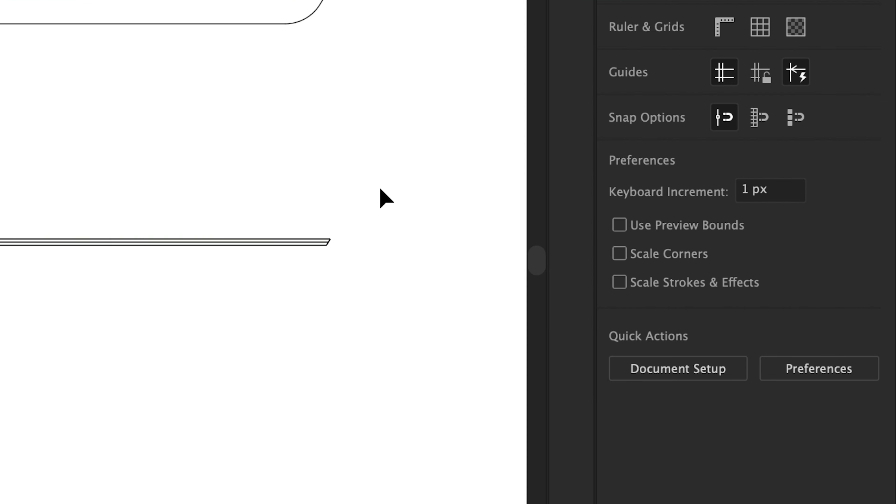
left_click_drag(281, 195, 363, 274)
left_click(623, 352)
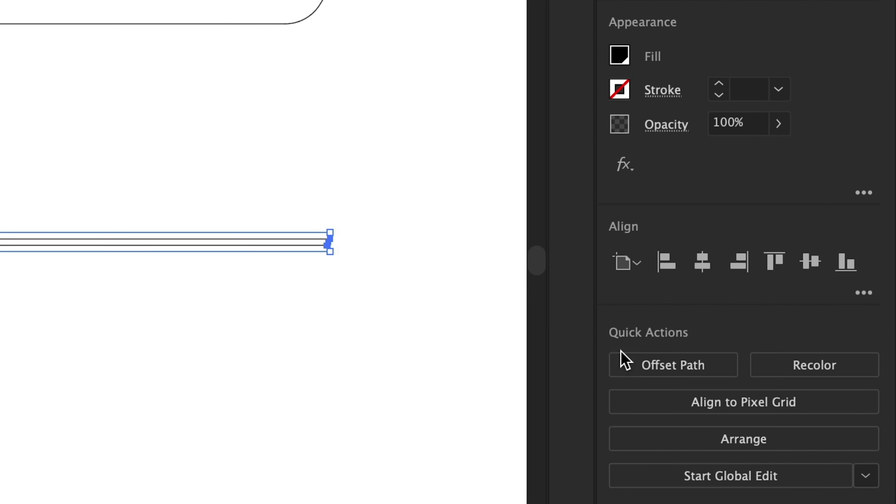
left_click(421, 306)
key("super+y")
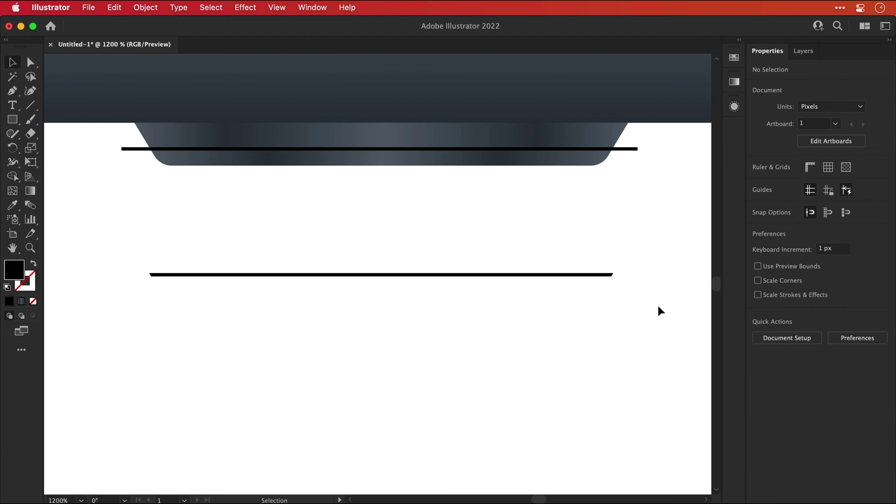
left_click(635, 149)
key("Delete")
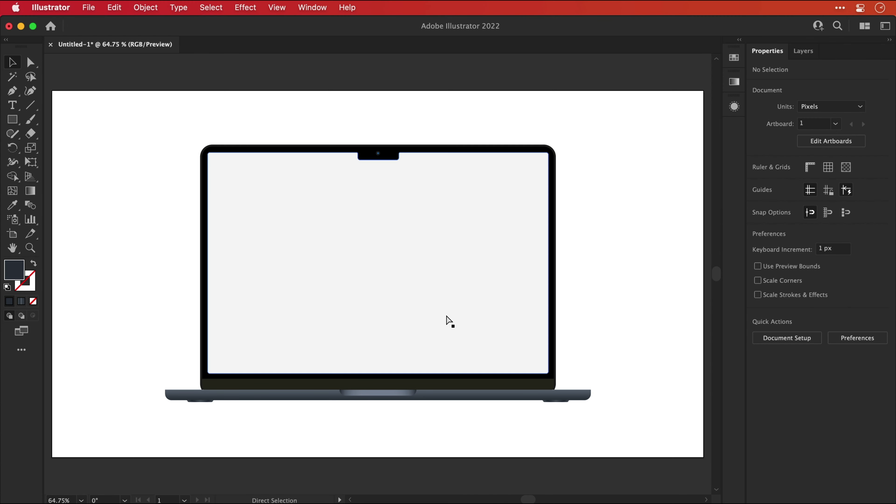
Step: Examine in outline view how the lid, display and chin corners meet the top edge of the base
key("super+y")
scroll(205, 370, "up", 6)
scroll(530, 386, "right", 10)
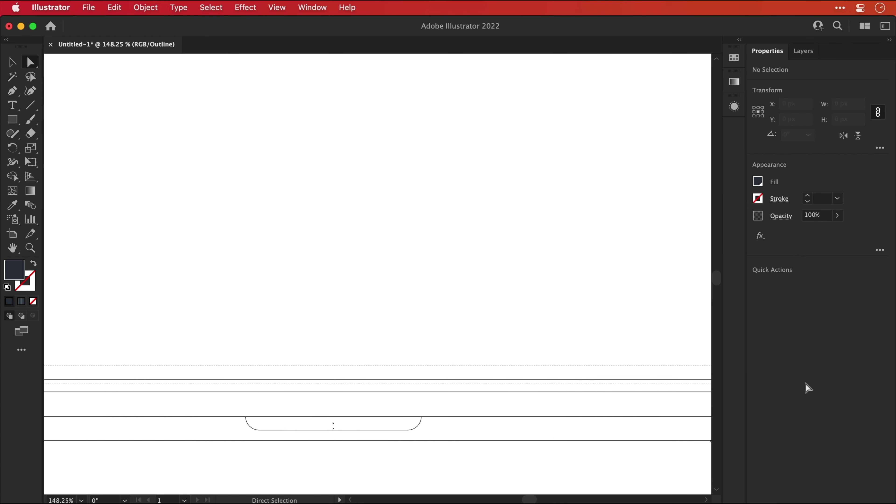
left_click_drag(537, 364, 833, 498)
key("z")
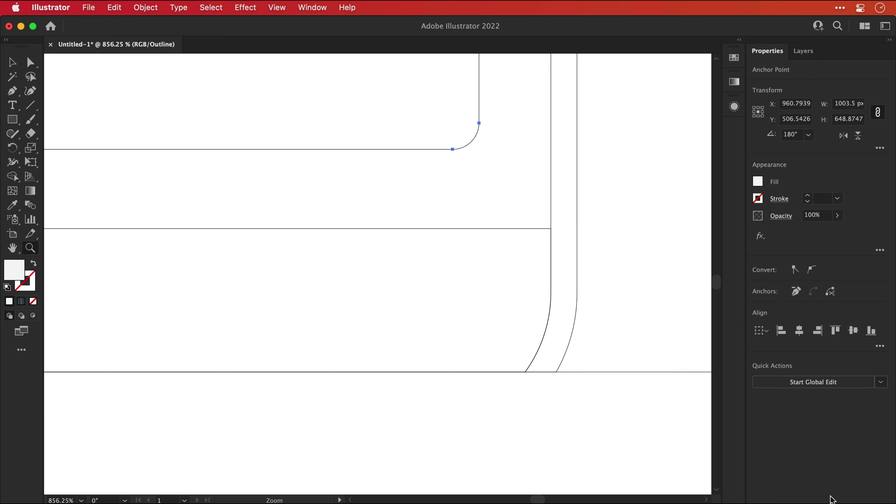
key("super+0")
left_click_drag(210, 381, 593, 439)
key("a")
left_click_drag(233, 458, 240, 436)
key("super+z")
key("super+minus")
key("super+minus")
key("super+minus")
key("super+minus")
key("super+0")
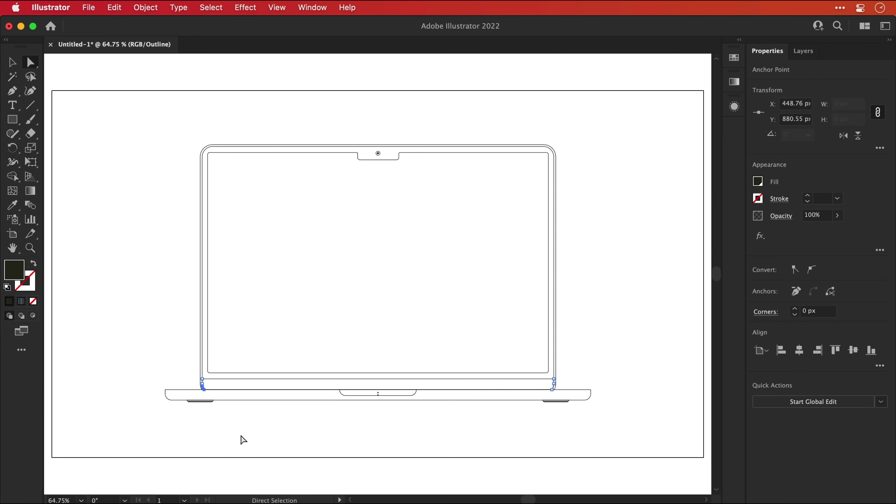
Step: Try to bottom-align the anchor points where the lid and chin meet the base
left_click_drag(155, 381, 571, 393)
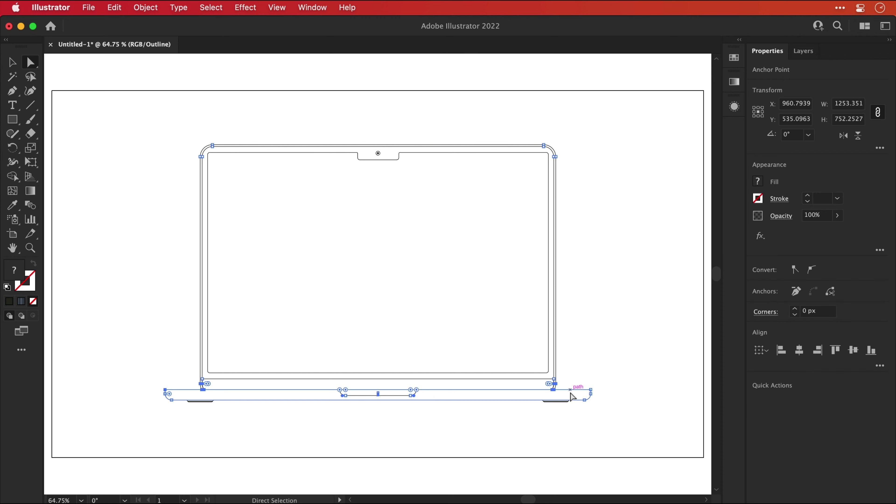
left_click(872, 350)
left_click(290, 429)
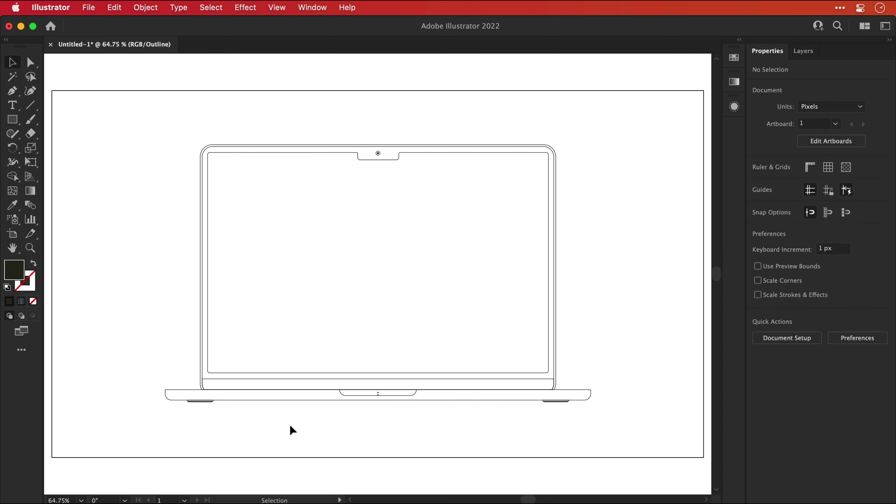
left_click_drag(154, 392, 570, 392)
left_click(574, 383)
key("v")
key("a")
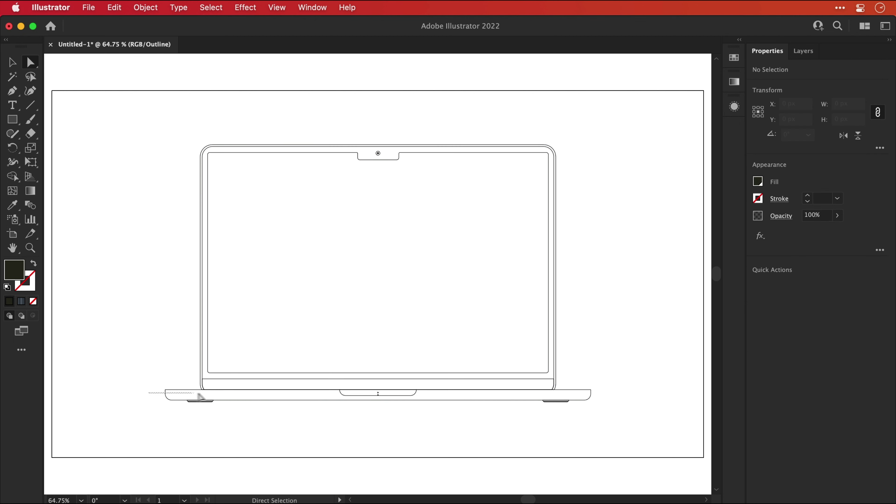
Step: Bottom-align the anchor points of the lid, chin, notch and full-width base along the hinge line, and return to preview mode
left_click_drag(148, 388, 602, 392)
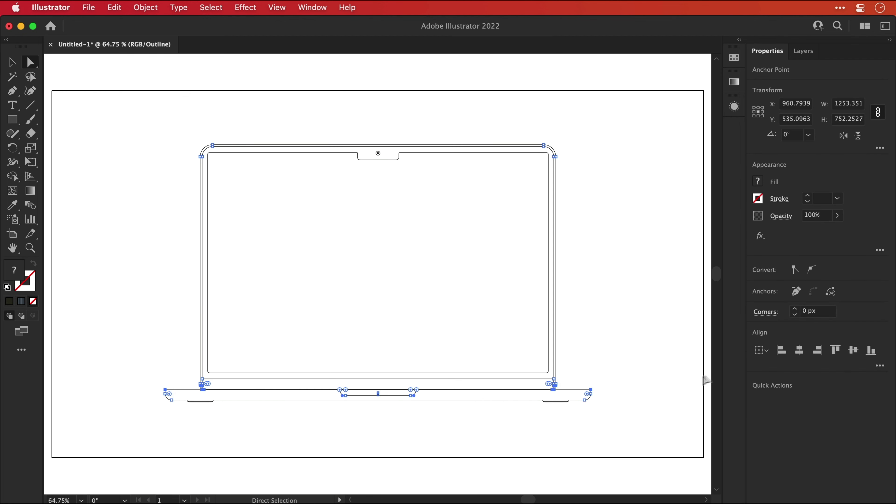
left_click(872, 350)
key("v")
left_click(635, 355)
key("super+y")
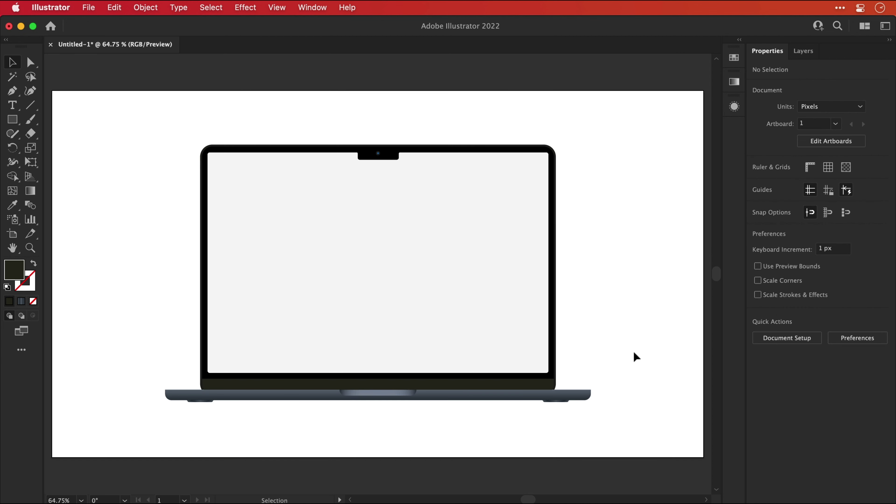
Step: Duplicate the laptop's base bar in front and move the copy 50 px straight down
left_click(589, 393)
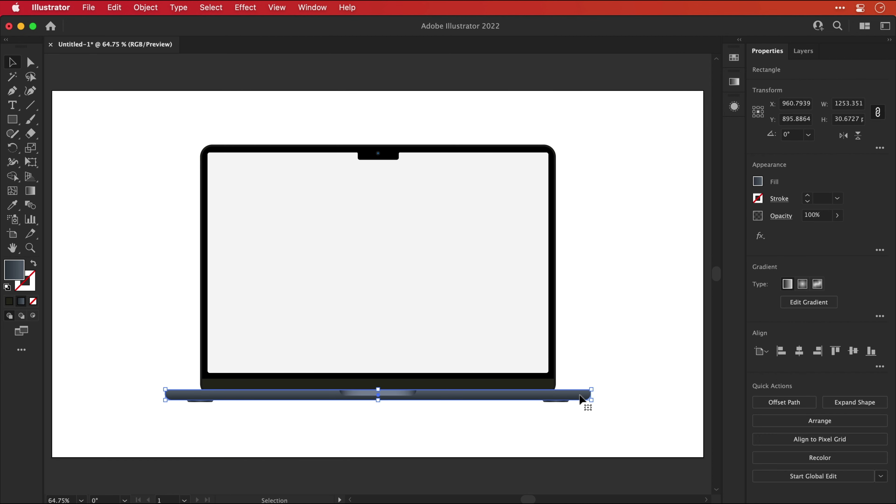
key("a")
key("super+c")
key("super+f")
key("shift+Down")
key("shift+Down")
key("shift+Down")
key("shift+Down")
key("shift+Down")
Step: Make a second copy from the duplicated base bar and place it another 50 px lower
key("super+c")
key("super+f")
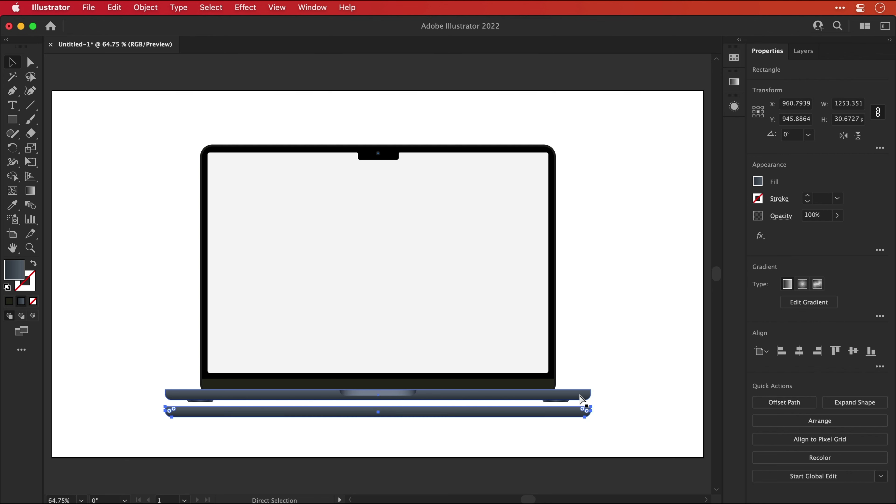
key("shift+Down")
key("shift+Down")
key("shift+Down")
key("shift+Down")
key("shift+Down")
key("shift+Down")
key("shift+Down")
key("shift+Down")
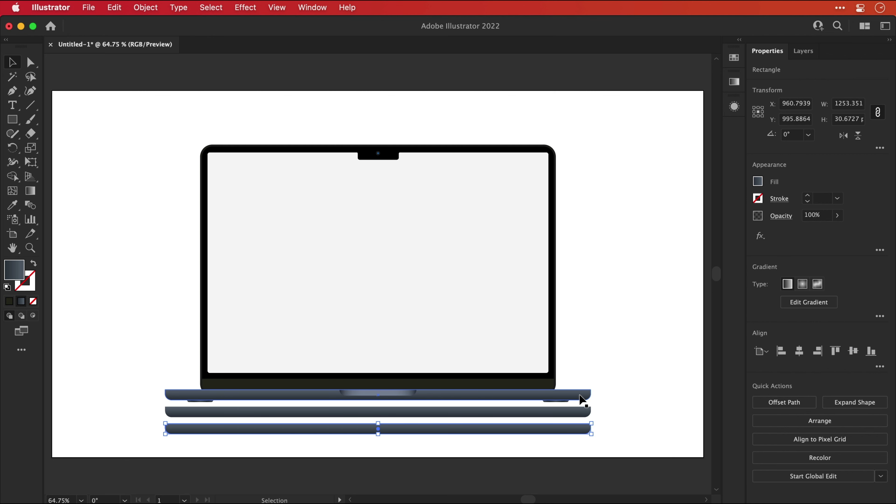
Step: Delete the two top corner anchor points of the upper base copy to leave an open path
key("a")
left_click(578, 404)
left_click(591, 407)
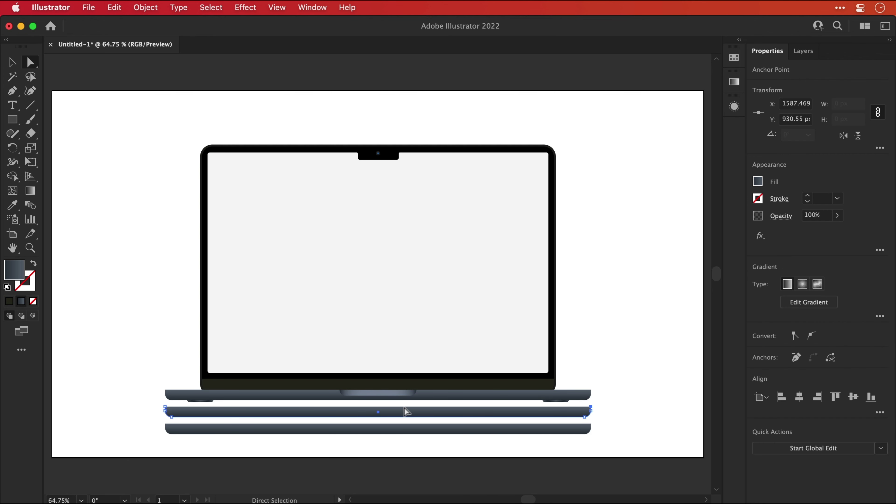
left_click(165, 407, "shift")
key("shift+Down")
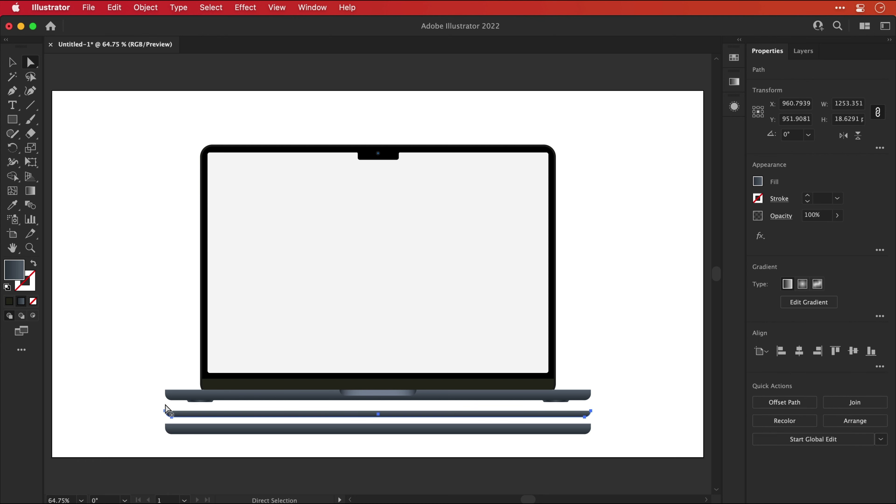
key("v")
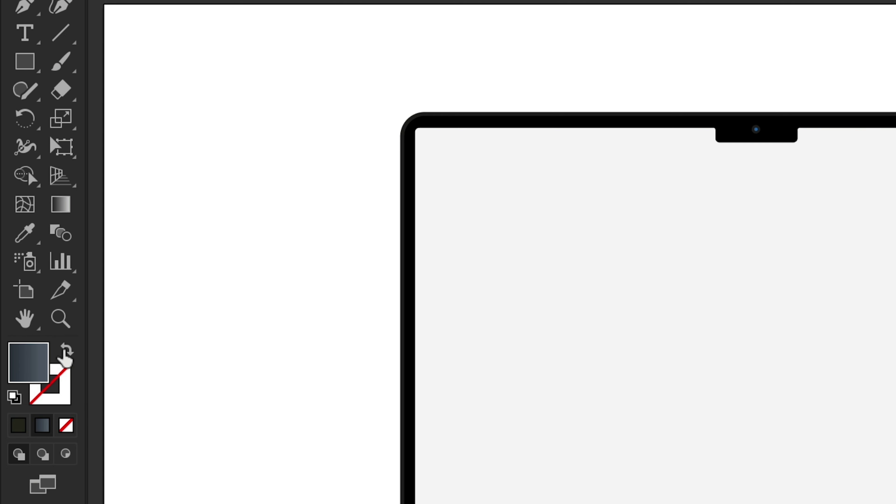
Step: Swap the open path's fill to its stroke and expand the fill and stroke into a solid shape
left_click(65, 351)
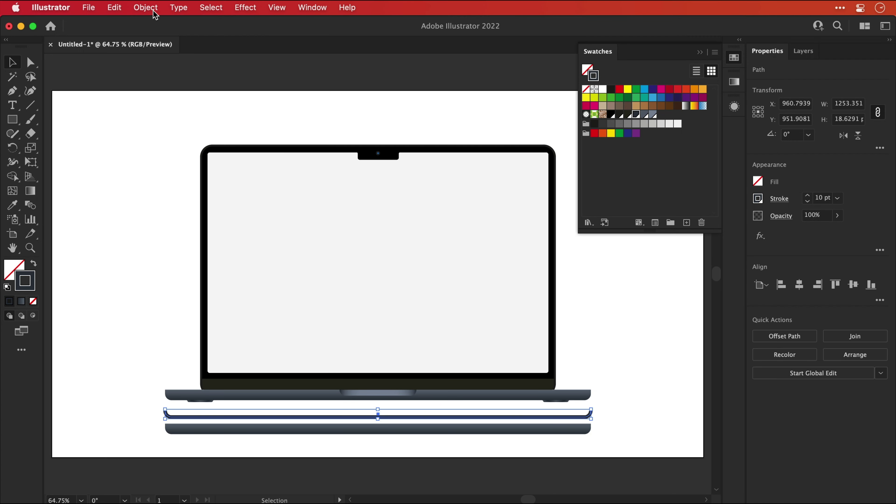
left_click(155, 11)
left_click(153, 160)
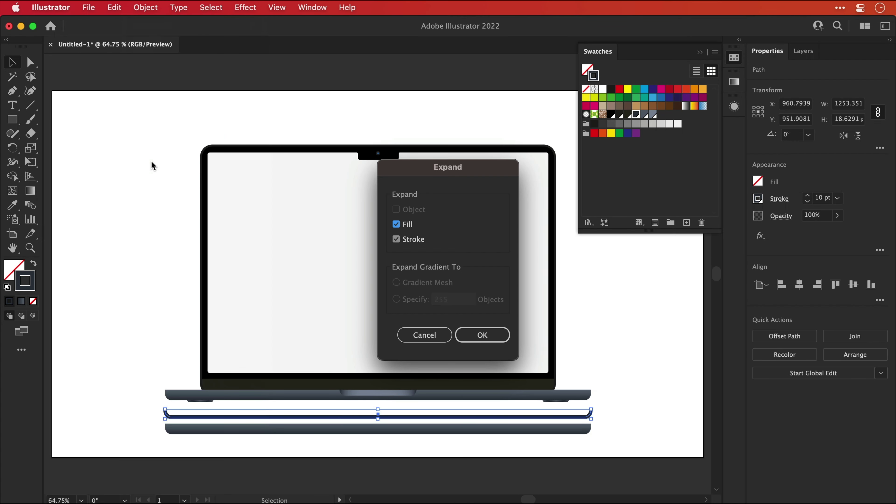
key("Return")
Step: Apply a Gaussian Blur with a radius of about 20 pixels to the expanded edge shape
left_click(237, 10)
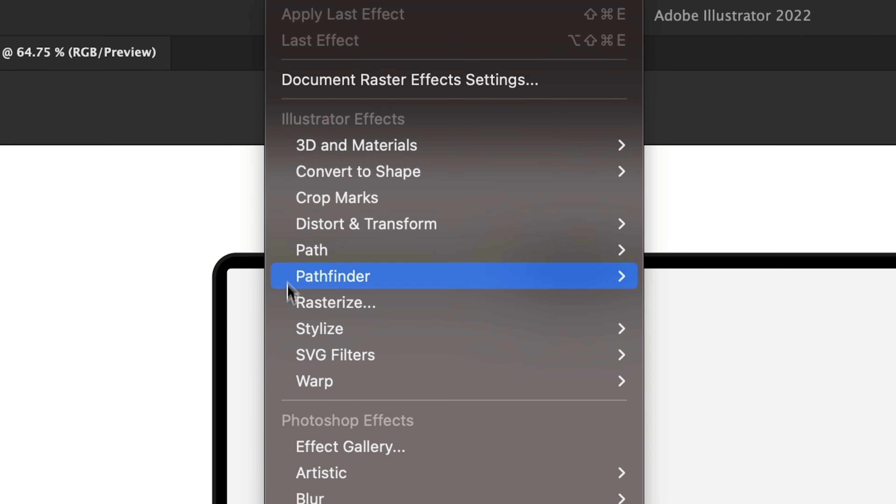
mouse_move(284, 326)
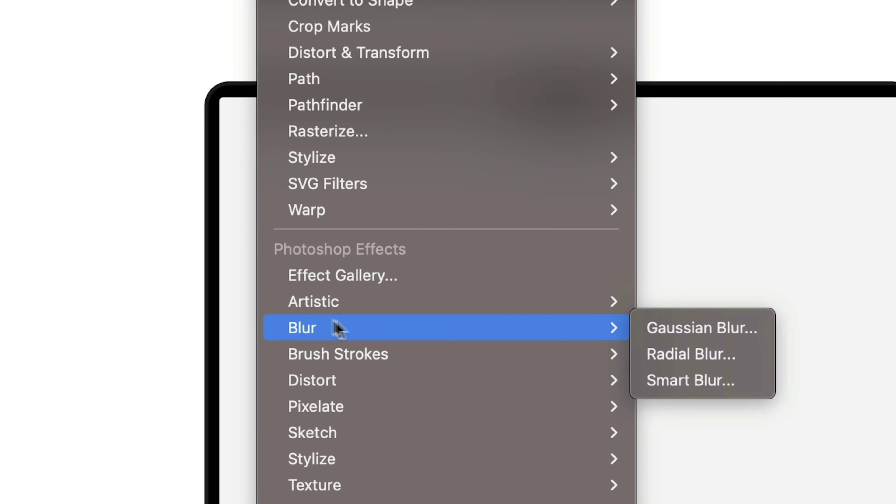
left_click(607, 332)
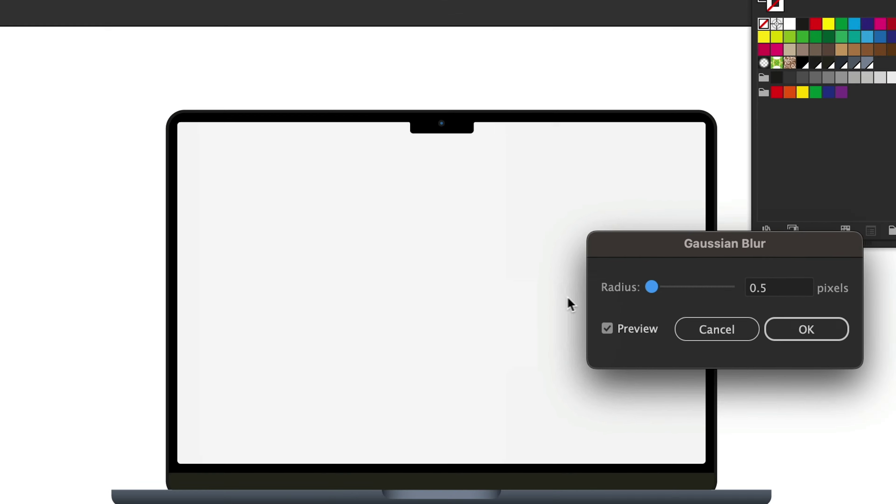
left_click_drag(764, 310, 774, 319)
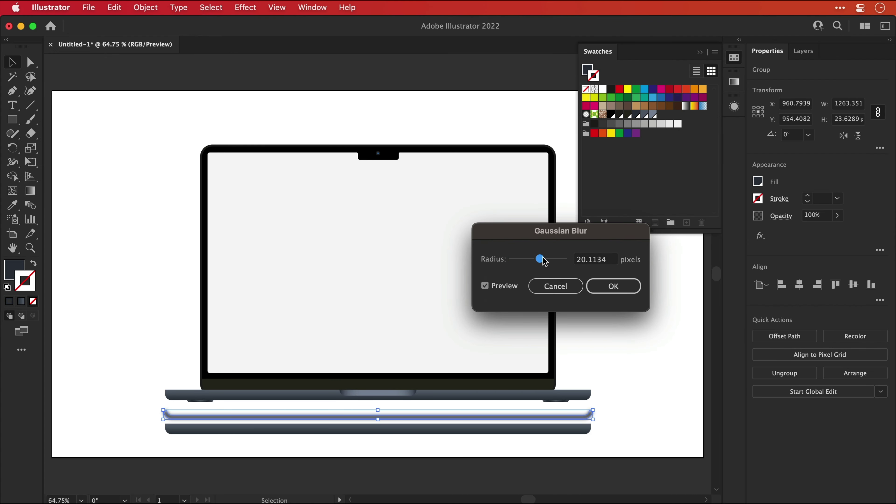
key("Return")
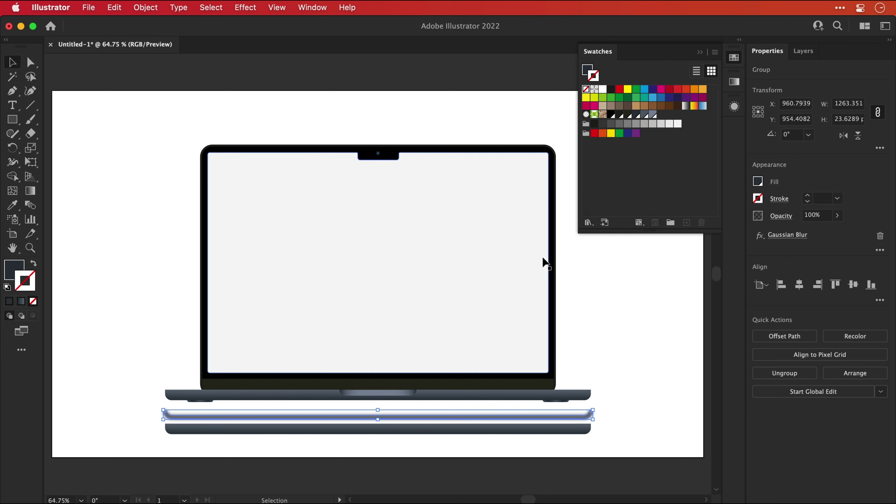
Step: Set the blurred edge shape's fill colour to 0e1116
double_click(19, 274)
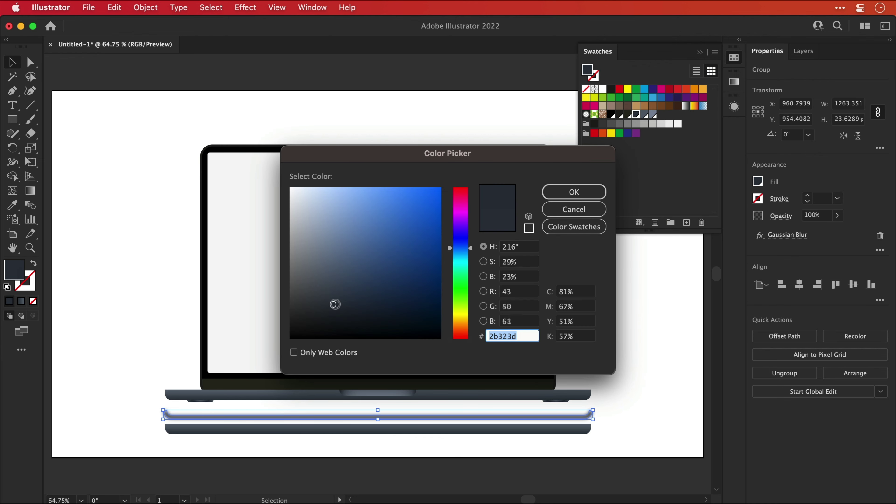
type("0e1116")
key("Return")
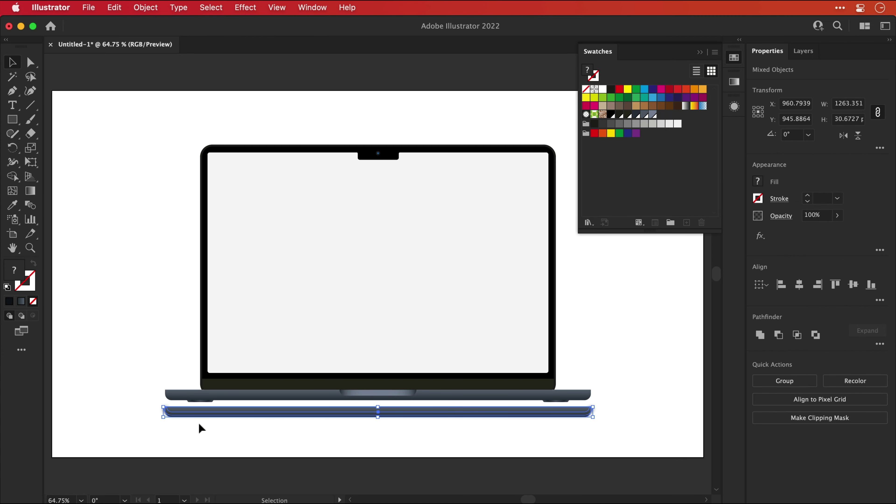
Step: Make a clipping mask from the plain base copy and the blurred edge shape
left_click(293, 16)
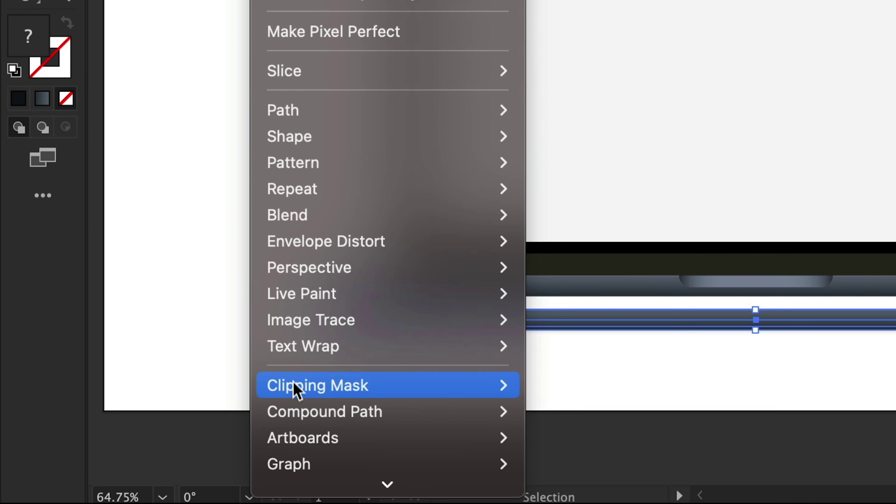
mouse_move(328, 395)
left_click(555, 395)
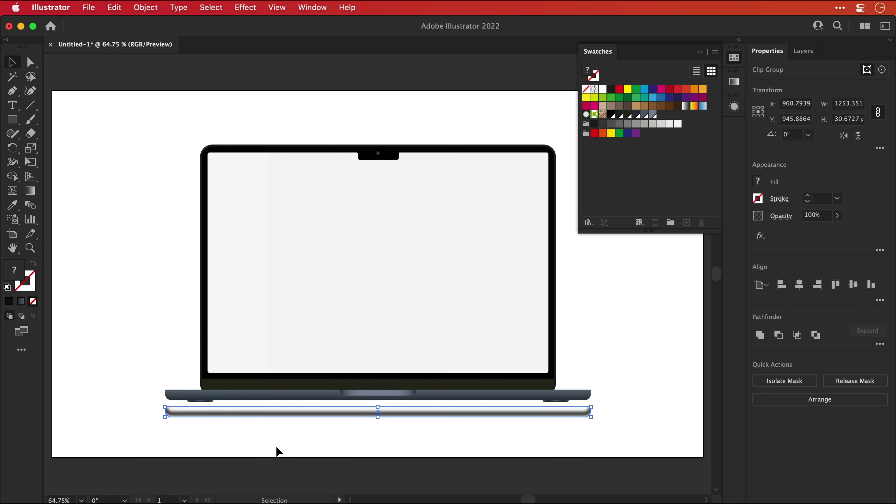
Step: Paste the base bar copy in front and move the clipped edge shading up onto the laptop's base
key("super+f")
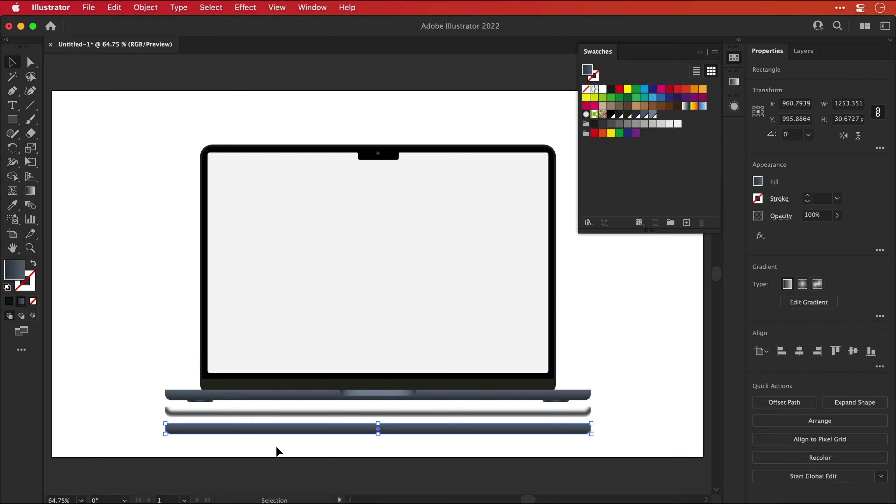
key("shift+Up")
key("shift+Up")
key("shift+Up")
key("shift+Up")
key("shift+Up")
key("shift+Up")
key("shift+Up")
key("shift+Up")
key("shift+Up")
key("shift+Up")
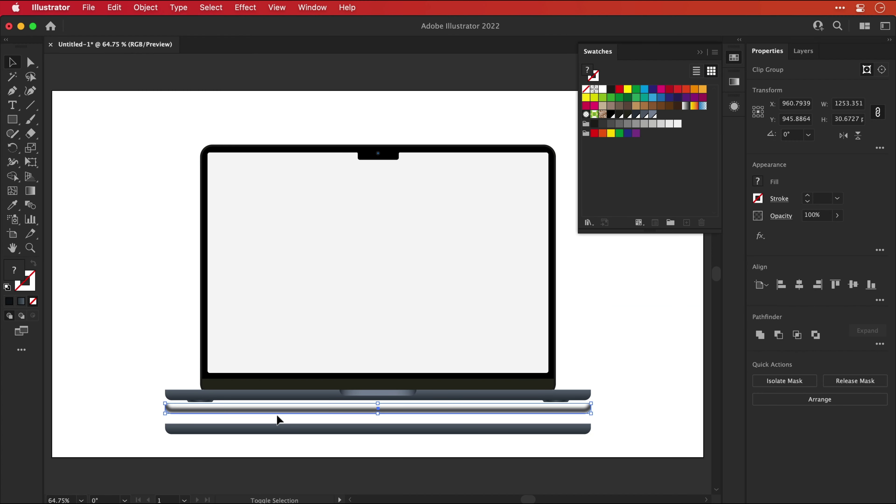
left_click(278, 417)
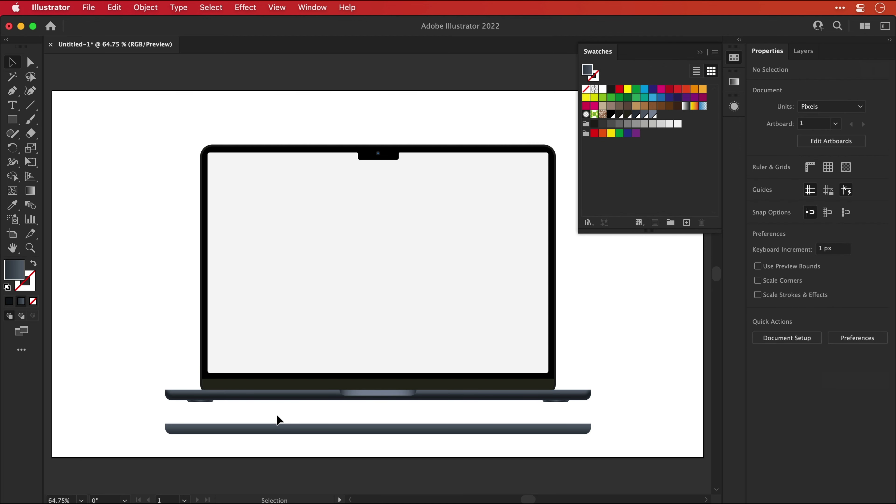
Step: Isolate the clipped shading on the base and nudge its blurred shape up 2 px
left_click(278, 398)
double_click(278, 399)
left_click(279, 402)
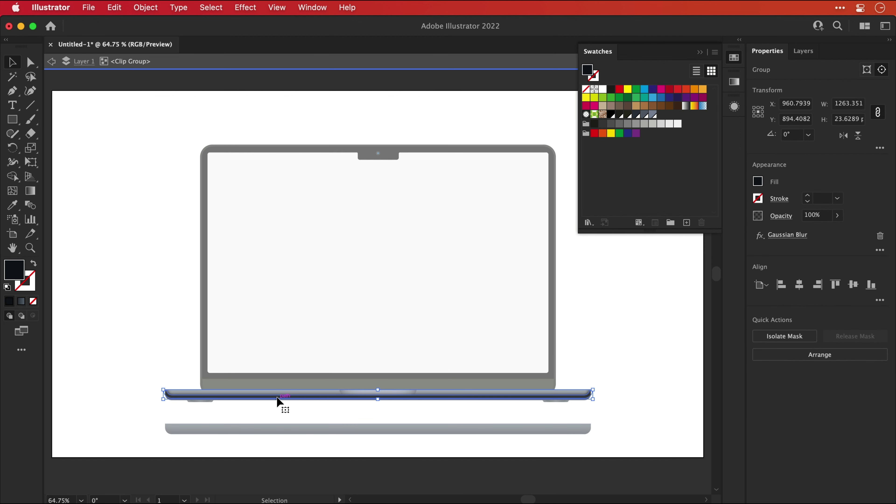
key("Up")
key("Up")
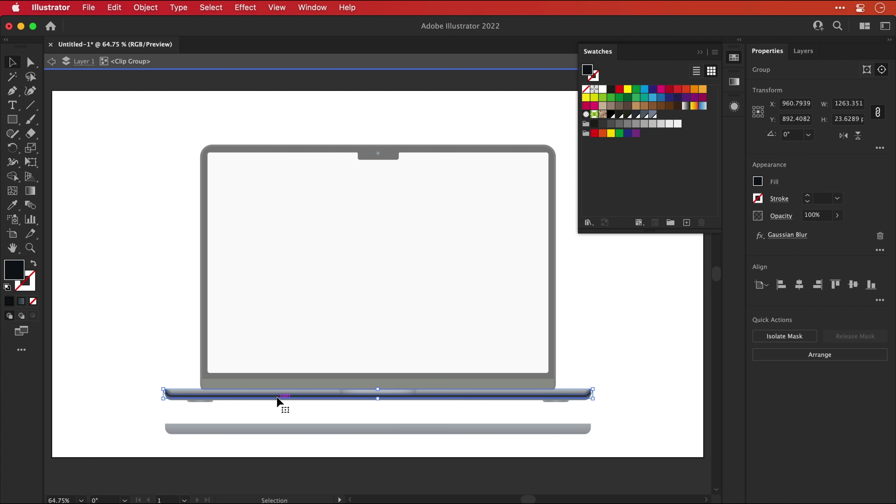
Step: Set the blurred shape's Gaussian Blur radius to 18 pixels and exit isolation mode
left_click(781, 240)
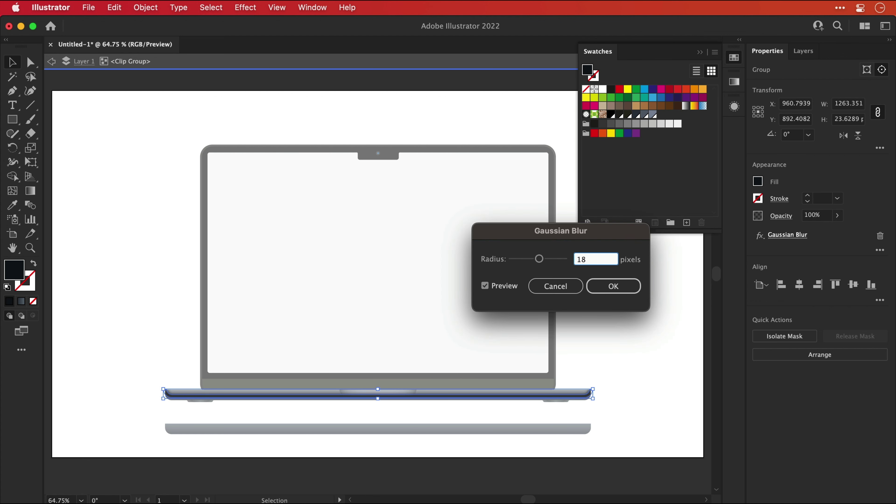
key("Return")
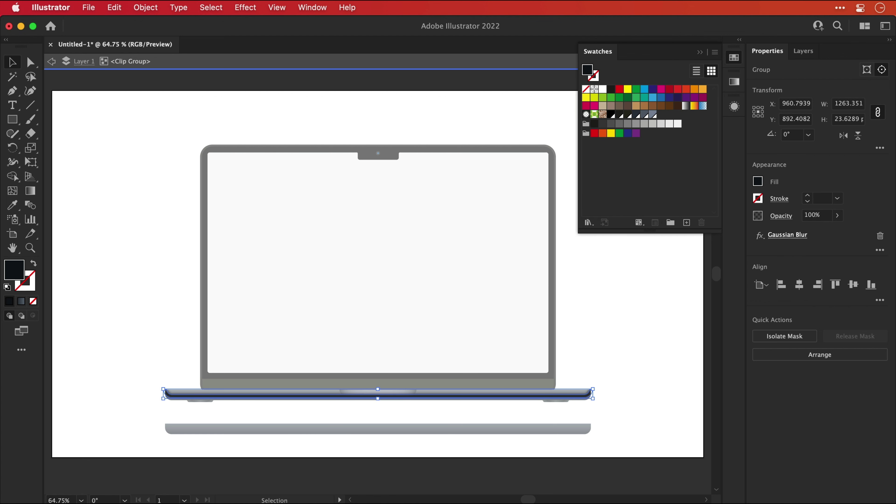
left_click(51, 63)
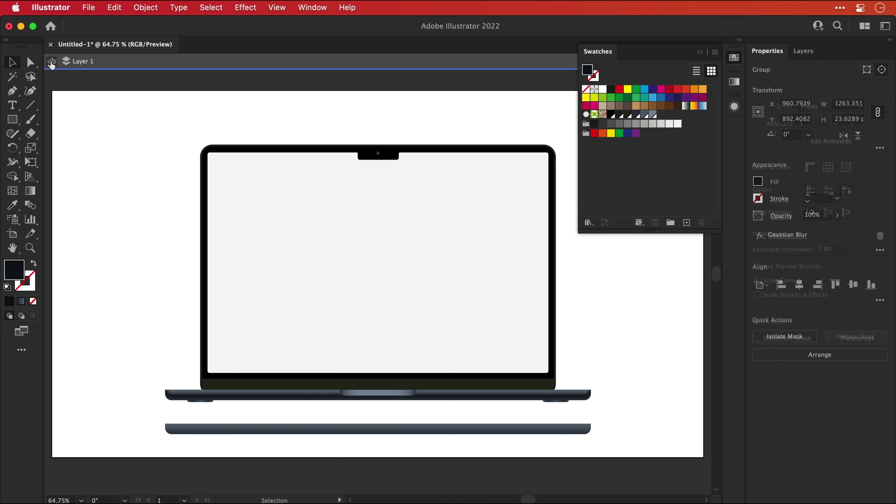
left_click(51, 64)
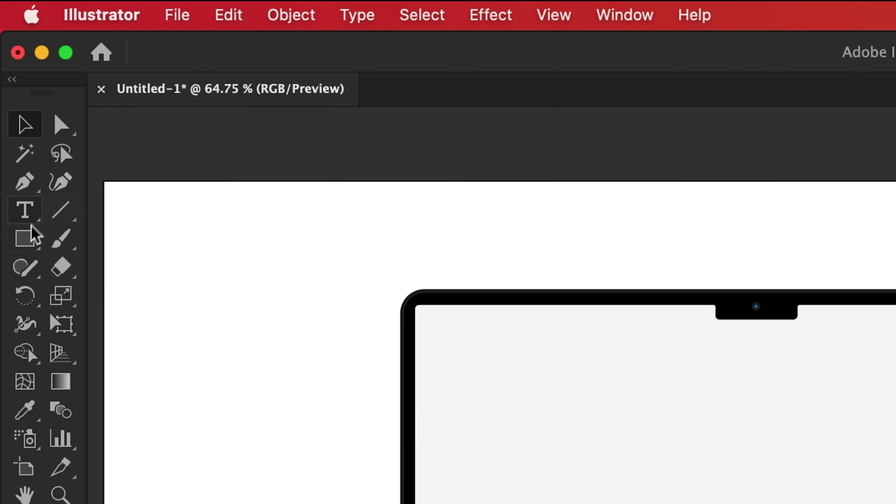
Step: Draw a narrow ellipse about 18 by 47 px beside the base's left end and fill it with the lightest gray swatch
left_click(30, 245)
left_click(102, 295)
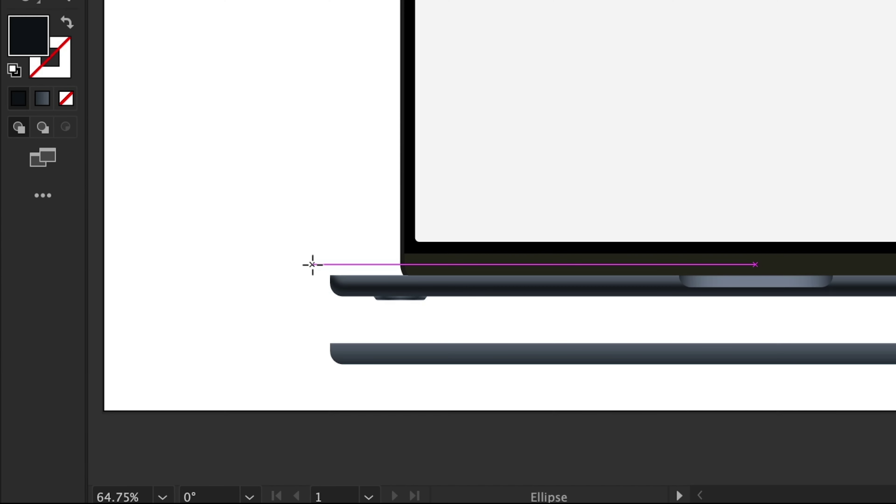
left_click_drag(313, 264, 324, 297)
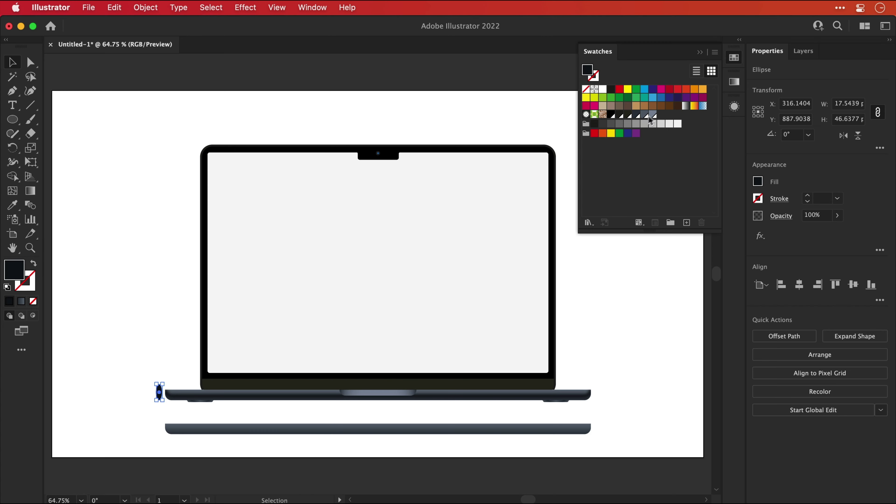
left_click(653, 115)
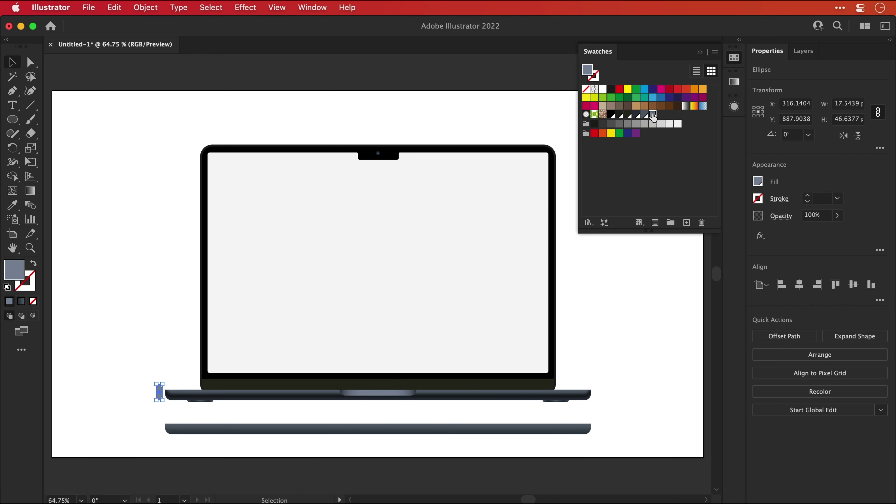
left_click(674, 124)
Step: Move the ellipse onto the base's left corner and reshape it into an upward-tapering highlight about 12 by 53 px
key("super+equal")
key("super+equal")
key("super+equal")
key("super+equal")
key("super+equal")
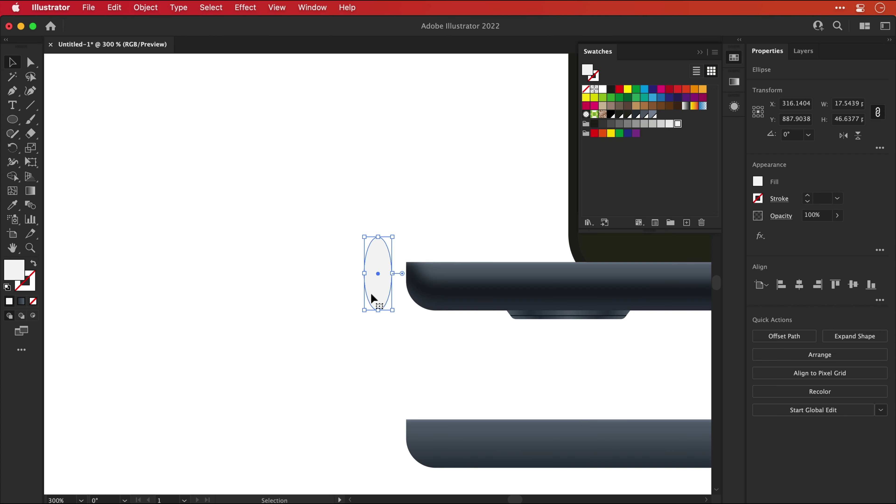
left_click_drag(370, 293, 417, 288)
left_click_drag(439, 232, 427, 269)
left_click_drag(426, 253, 426, 201)
key("super+z")
key("a")
left_click(425, 241)
key("v")
key("a")
key("v")
Step: Apply a Gaussian Blur to the tapered highlight and move it about 60 px down onto the spare base copy
left_click(249, 13)
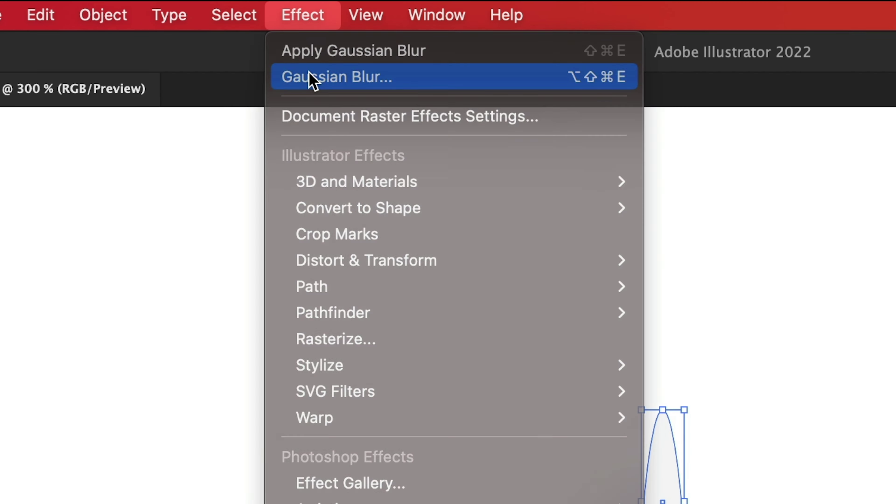
left_click(309, 75)
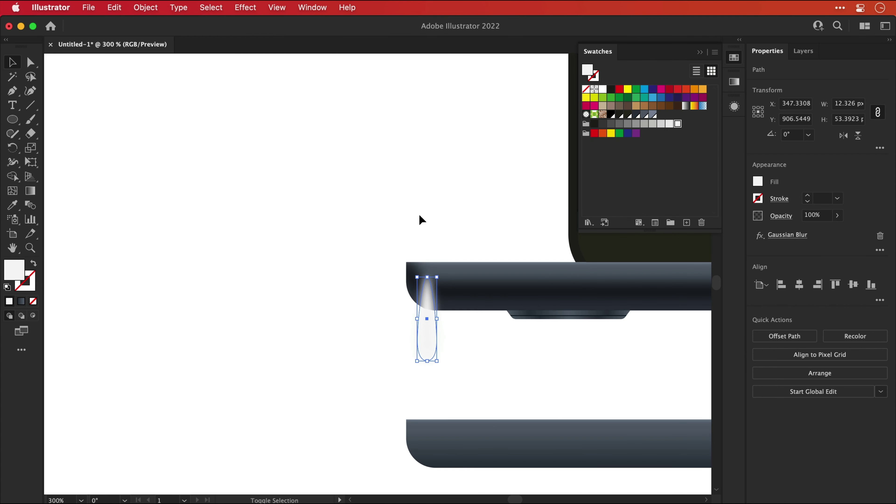
key("shift+Down")
key("shift+Down")
key("shift+Down")
key("shift+Down")
key("shift+Down")
key("shift+Down")
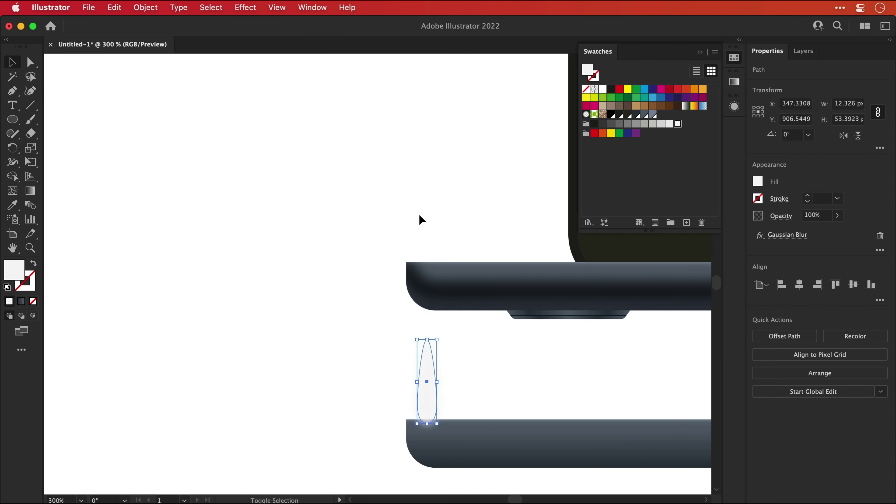
Step: Bring the spare base copy to the front, above the blurred highlight
left_click(512, 423)
right_click(511, 422)
mouse_move(527, 428)
mouse_move(566, 442)
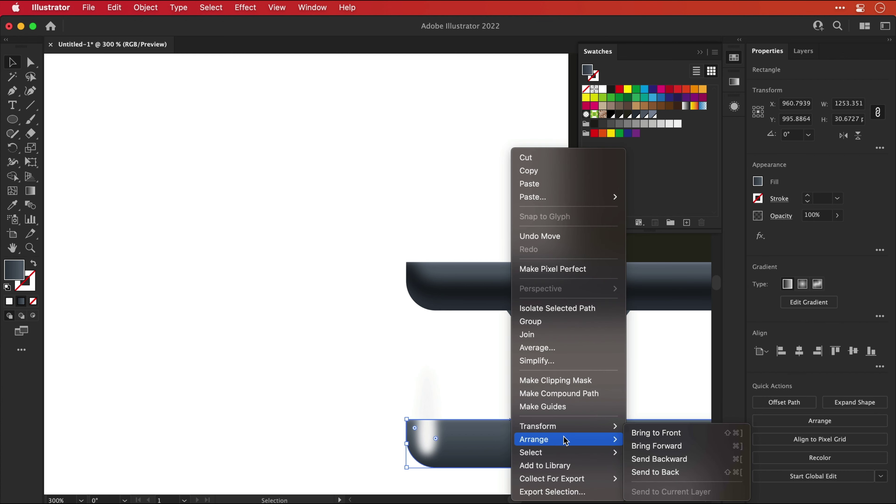
left_click(656, 433)
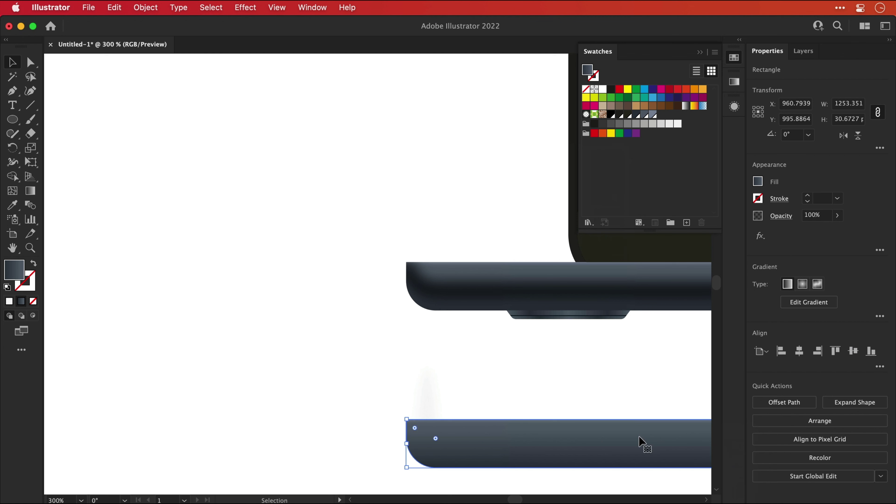
Step: Select the highlight together with the spare base copy and make a clipping mask from them
left_click_drag(392, 402, 493, 436)
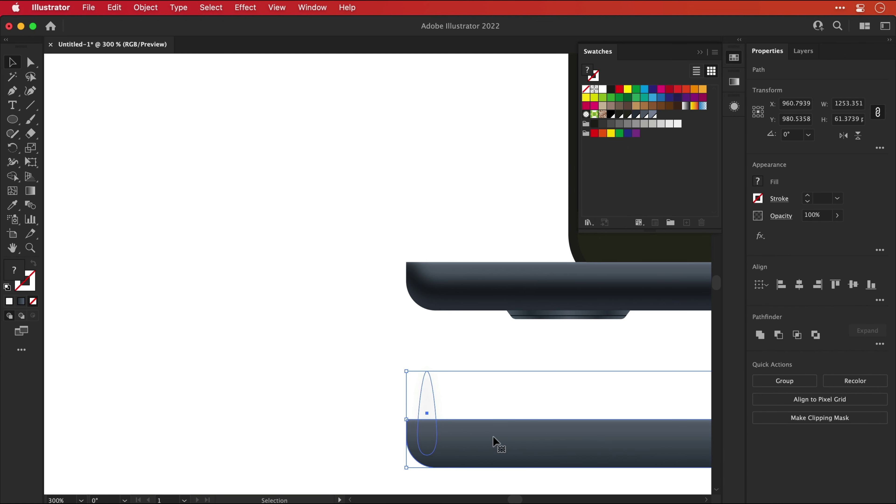
left_click(146, 7)
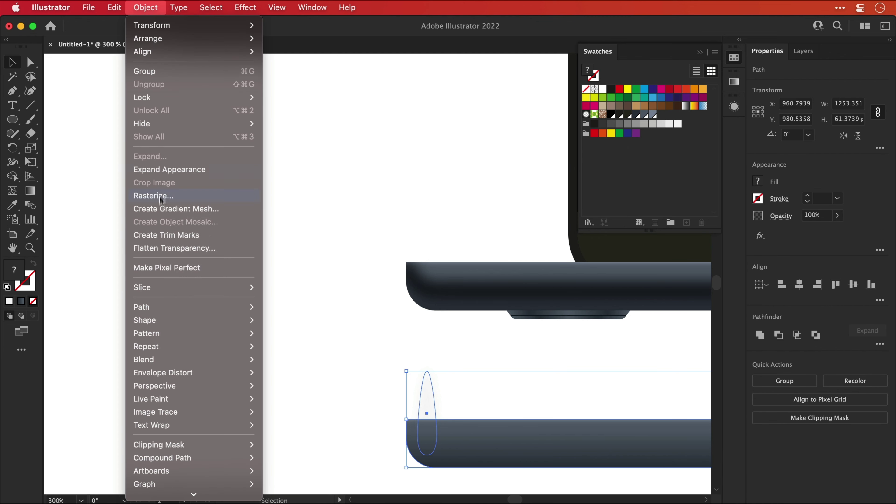
mouse_move(158, 446)
left_click(268, 444)
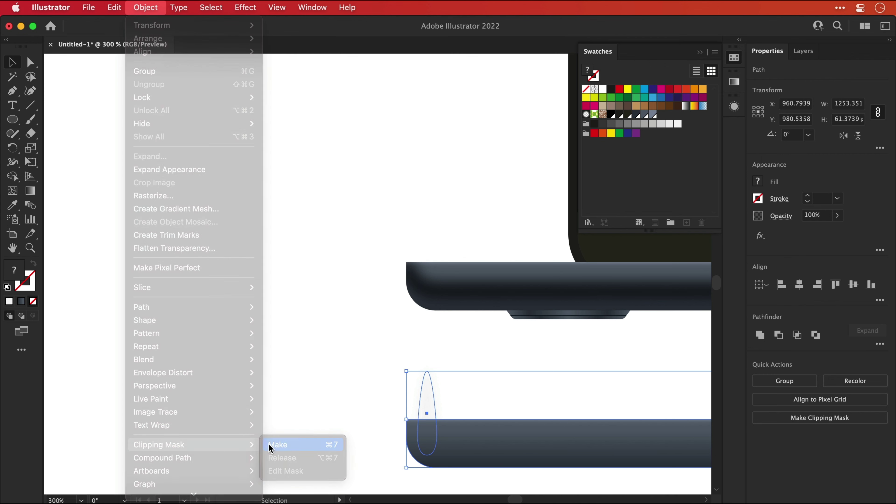
Step: Move the clipped highlight up onto the laptop's base and set its blend mode to Soft Light
key("shift+Up")
key("shift+Up")
key("shift+Up")
key("shift+Up")
key("shift+Up")
key("shift+Up")
key("shift+Up")
key("shift+Up")
key("shift+Up")
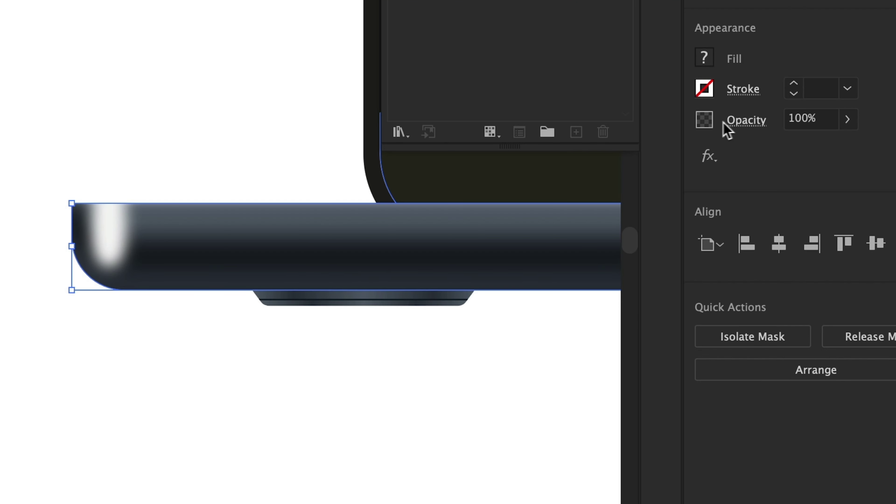
left_click(775, 218)
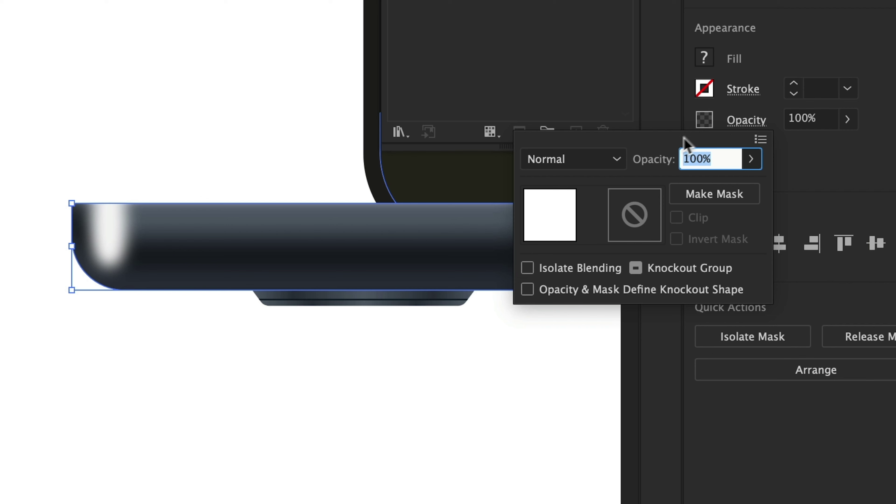
left_click(606, 162)
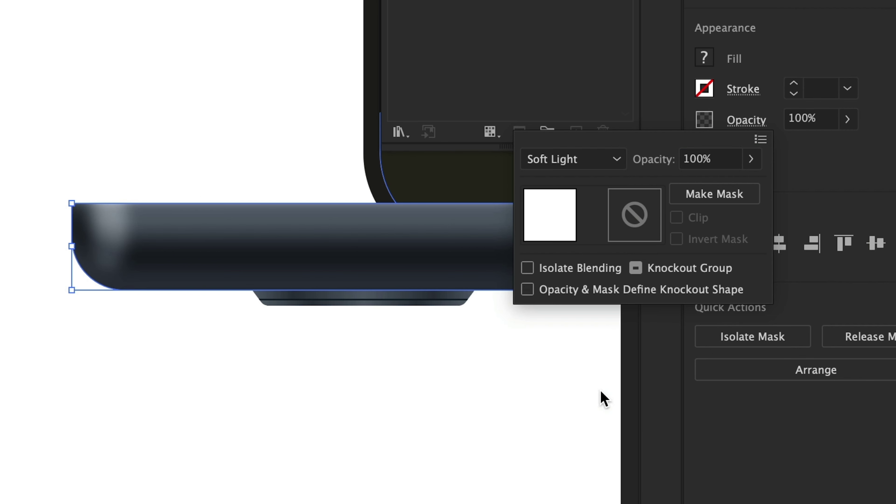
Step: Close the highlight's blend mode settings and deselect the laptop base artwork
left_click(604, 399)
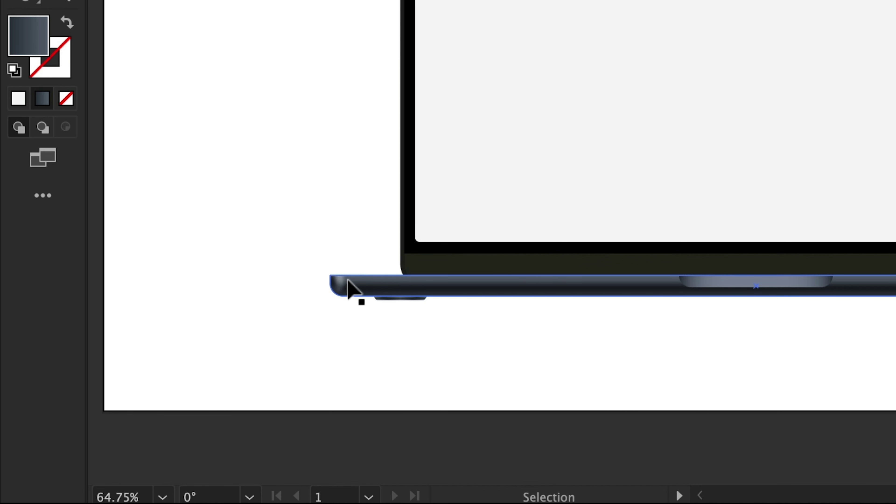
left_click(344, 285)
key("a")
key("v")
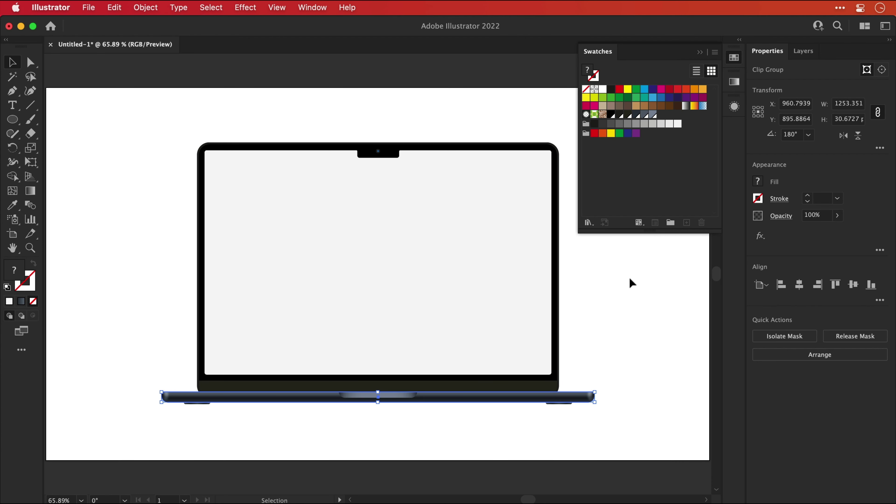
left_click(632, 283)
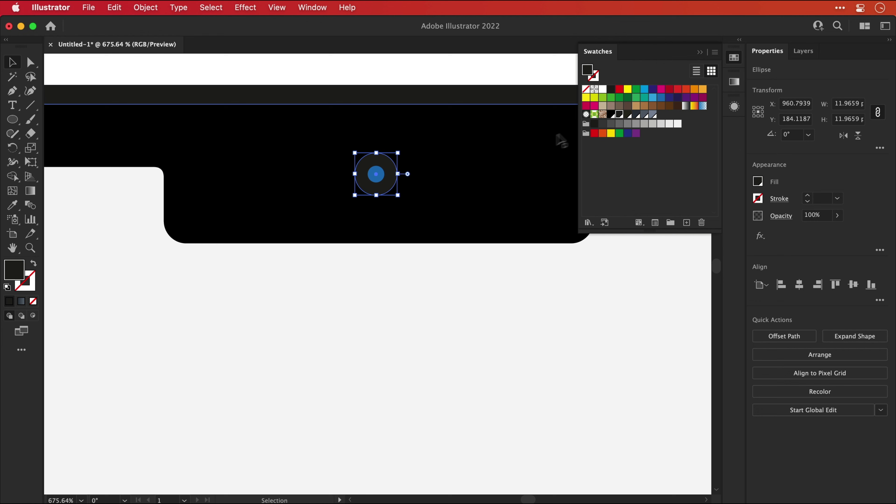
Step: Fill the camera's outer circle with a radial gradient and reverse its direction
left_click(734, 81)
left_click(640, 95)
left_click(655, 95)
left_click(591, 139)
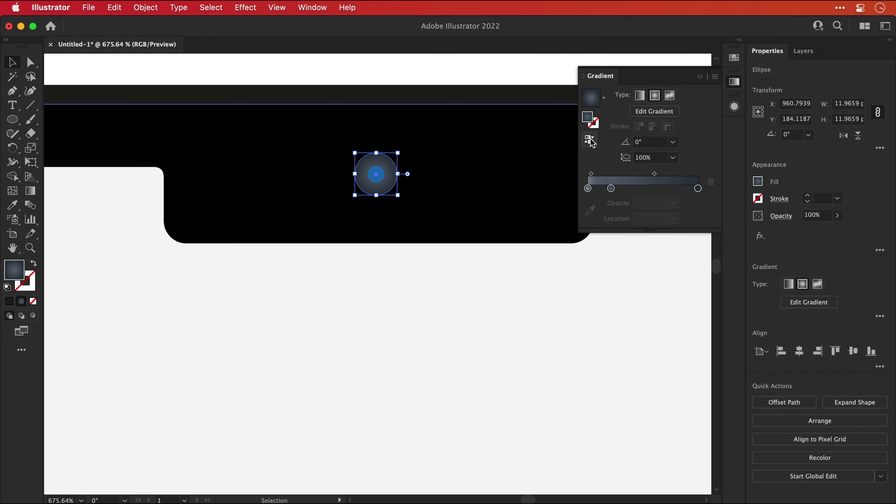
Step: Reduce the outer camera circle's gradient to a black centre stop and a near-black outer stop, with the midpoint at about 49%
double_click(698, 189)
left_click(637, 243)
left_click(628, 243)
left_click(637, 244)
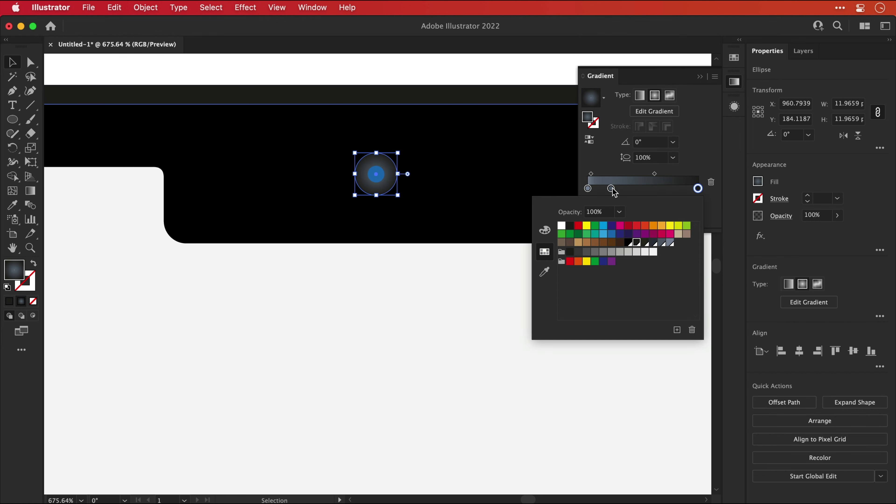
left_click_drag(611, 189, 610, 212)
double_click(588, 189)
left_click(628, 243)
left_click_drag(603, 173, 645, 174)
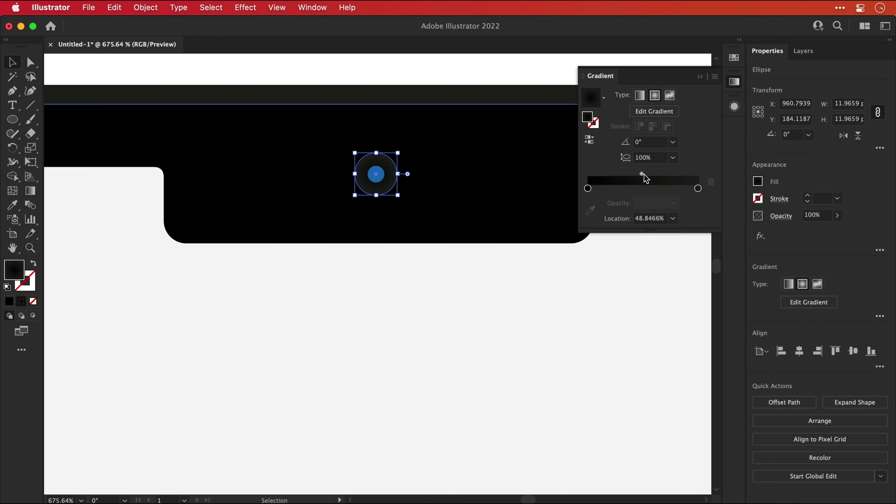
Step: Enlarge the camera's inner blue circle to about 5.65 px and give it the radial gradient fill
left_click(379, 173)
left_click_drag(384, 166, 387, 164)
left_click(642, 169)
Step: Set both stops of the inner circle's gradient to the medium blue swatch
double_click(588, 189)
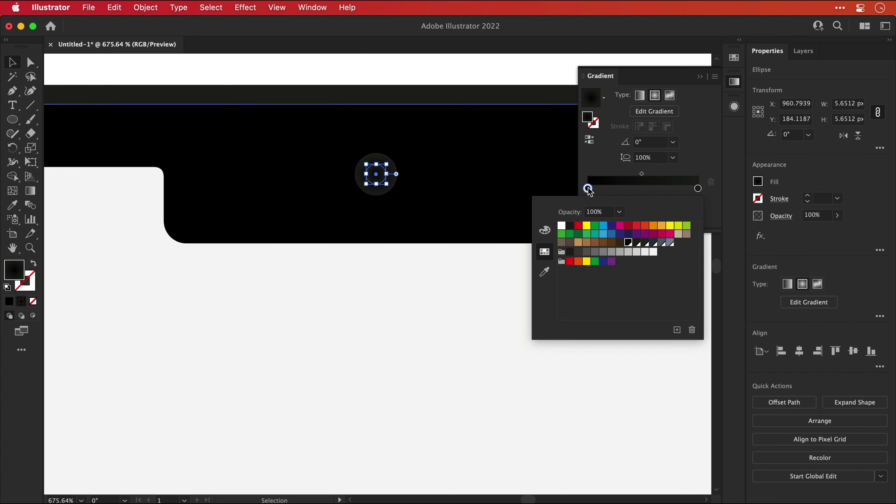
left_click(612, 234)
double_click(698, 188)
left_click(612, 234)
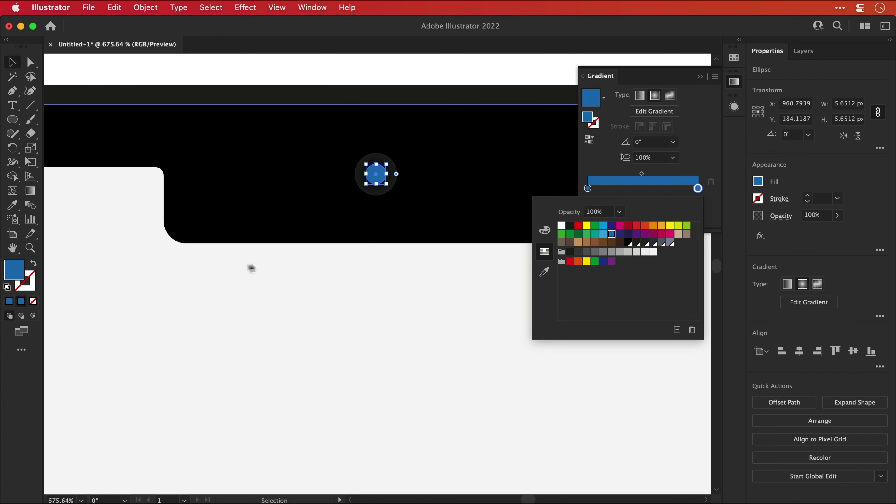
double_click(15, 271)
left_click(416, 299)
key("Return")
key("super+z")
Step: Darken the inner circle's first gradient stop to blue 1d358c and reverse the gradient so the dark blue lies outside
double_click(588, 189)
left_click(544, 230)
left_click_drag(628, 255, 613, 254)
left_click_drag(647, 274, 636, 273)
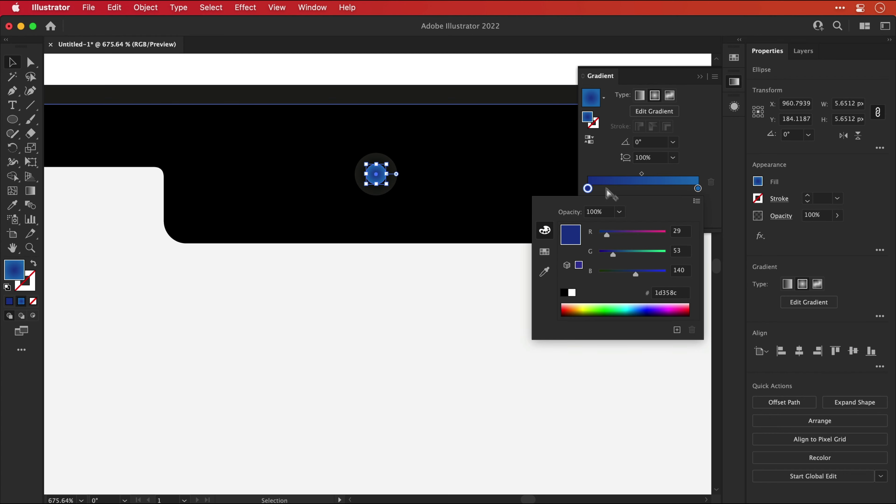
left_click(589, 140)
Step: Reverse the outer camera circle's radial gradient so it runs from dark grey at the centre to black at the edge
left_click(385, 155)
key("super+equal")
key("super+equal")
key("super+equal")
left_click(588, 140)
left_click(588, 140)
left_click(589, 139)
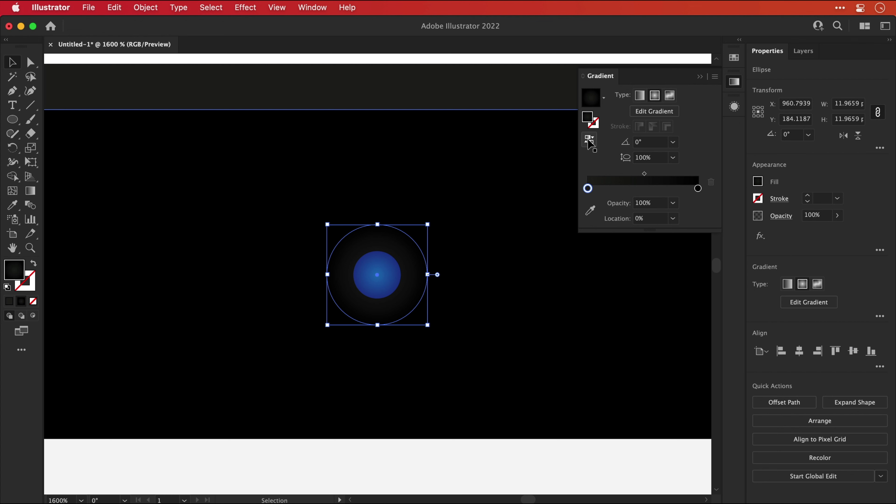
Step: Add a rim from a copy of the outer camera circle enlarged to about 12.65 px, with its gradient reversed, and send it backward
left_click_drag(428, 225, 430, 221)
left_click(590, 141)
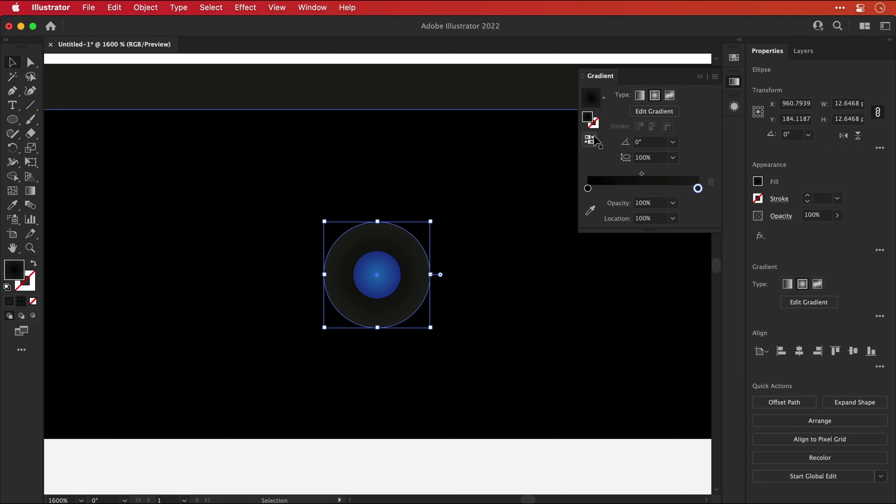
left_click(145, 7)
left_click(280, 65)
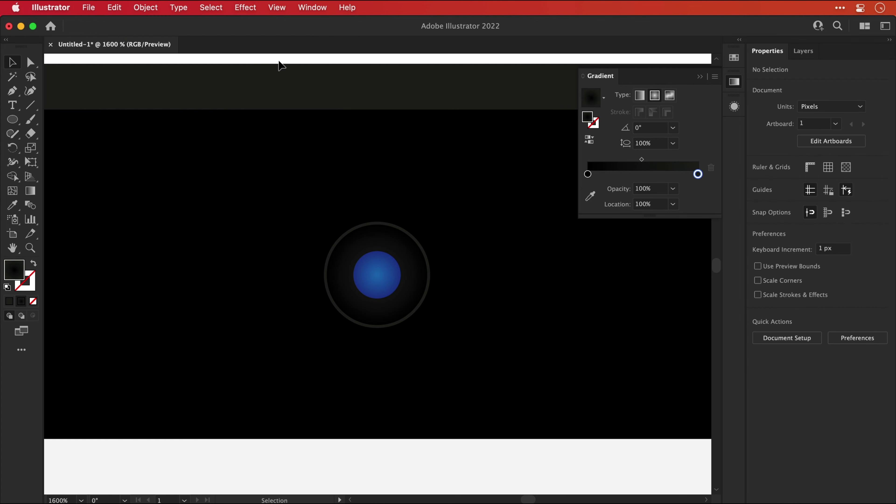
Step: Draw a circle about 2.1 px wide over the blue lens's upper edge and fill it with white
left_click(13, 120)
left_click_drag(358, 241, 378, 260)
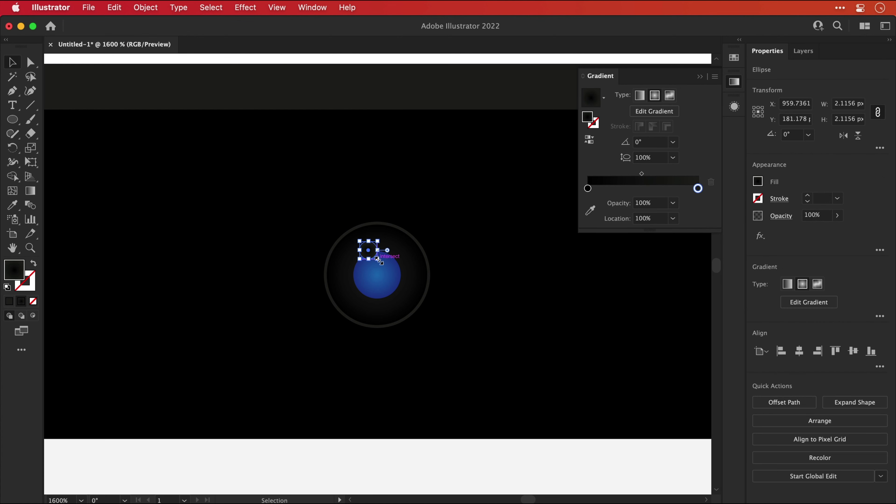
left_click(734, 58)
left_click(603, 89)
Step: Set the small white circle's blend mode to Soft Light
left_click(779, 220)
left_click(670, 236)
left_click(669, 364)
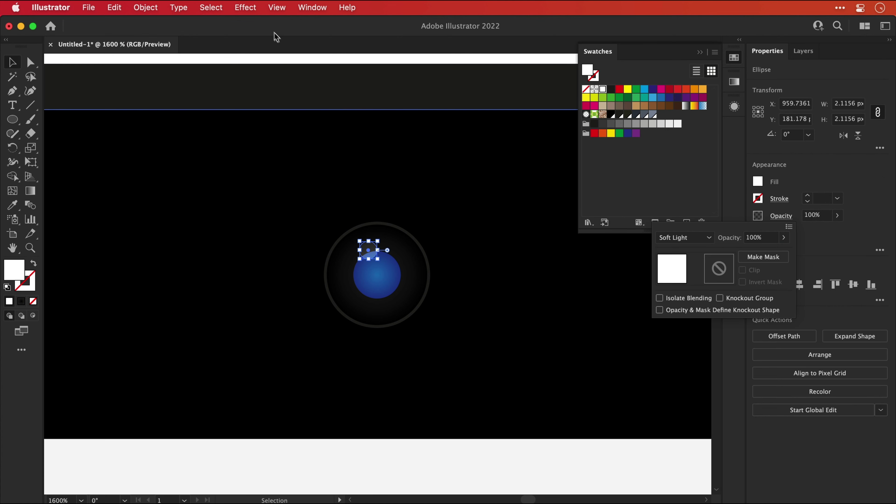
Step: Apply a 2 px Gaussian Blur to the lens highlight and nudge it 1 px right and 2 px down
left_click(245, 7)
left_click(255, 39)
type("3")
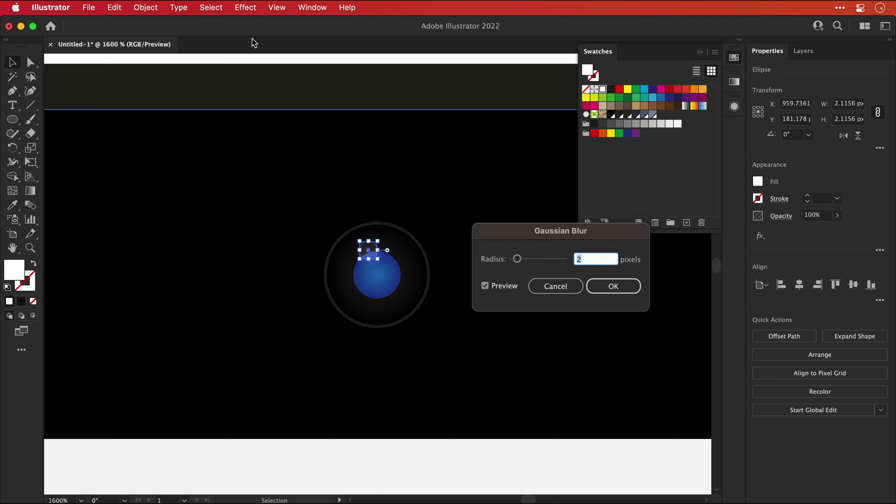
key("Return")
key("Right")
key("Down")
key("Down")
key("super+shift+a")
key("super+0")
Step: Choose the purple abstract pexels JPG from the Desktop as the image to place for the laptop's screen
left_click(629, 259)
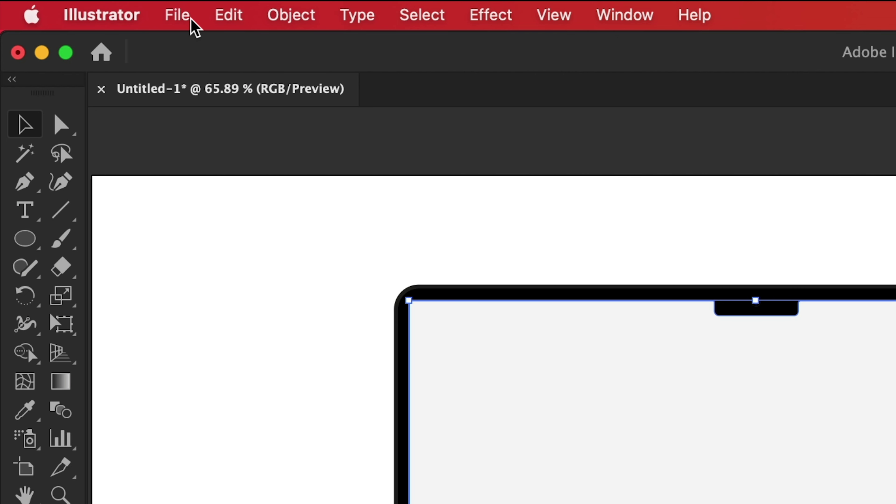
left_click(95, 10)
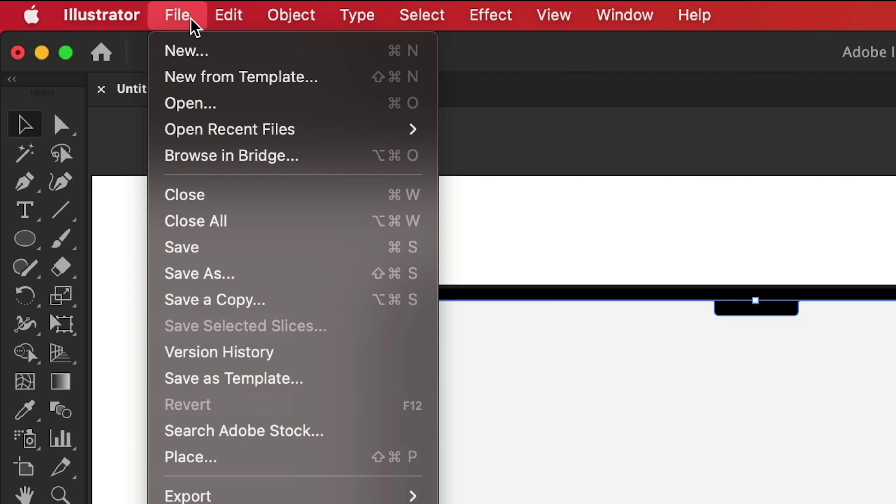
left_click(191, 458)
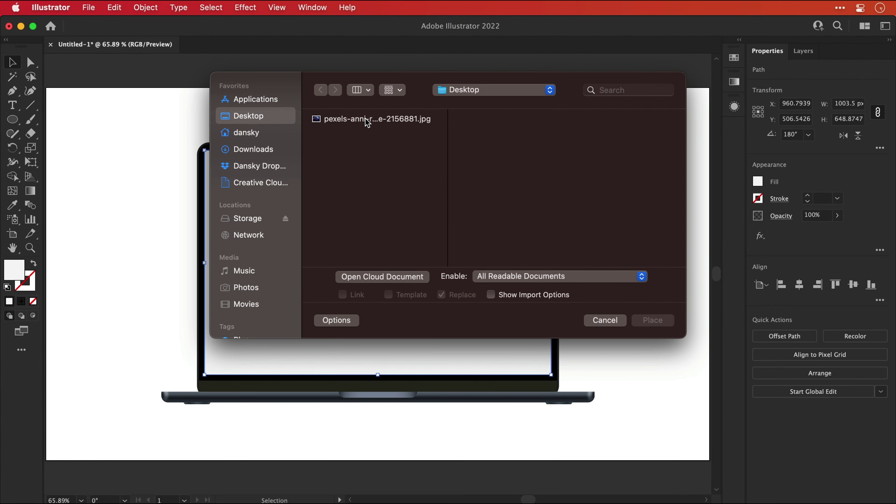
left_click(367, 120)
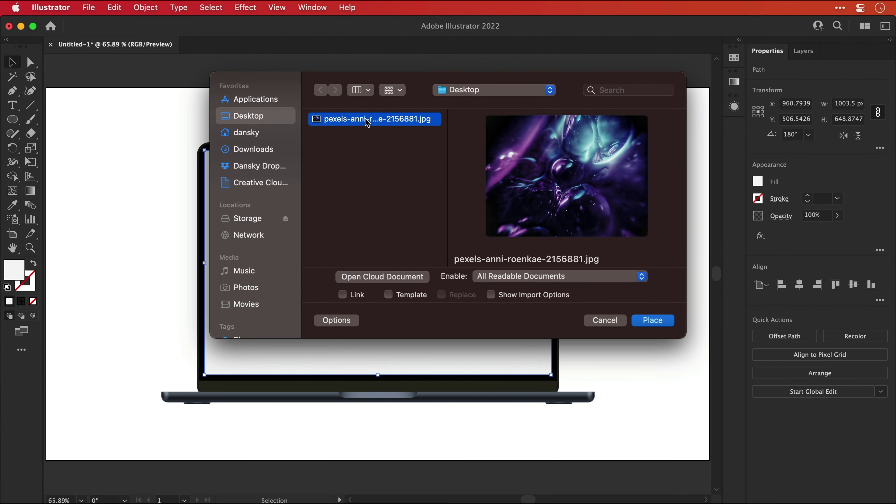
double_click(367, 119)
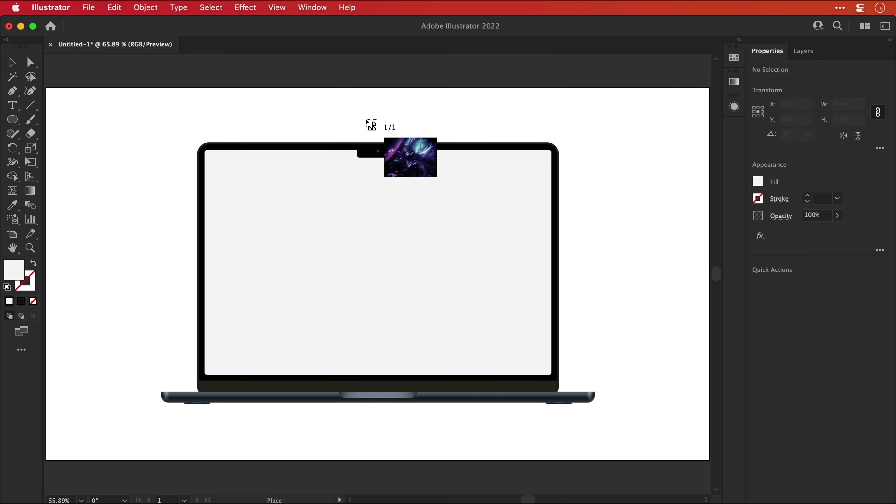
Step: Place the image at about 1069 × 803 px and move it to cover the laptop's screen
left_click(367, 122)
left_click_drag(367, 116, 189, 134)
left_click_drag(150, 97, 384, 268)
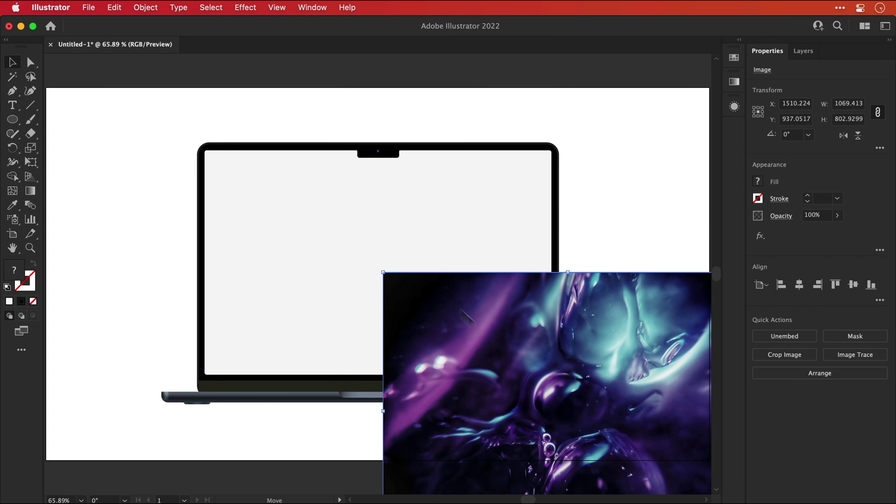
left_click_drag(488, 334, 296, 173)
Step: Paste the screen shape in front of the image and make a clipping mask from the two
key("super+f")
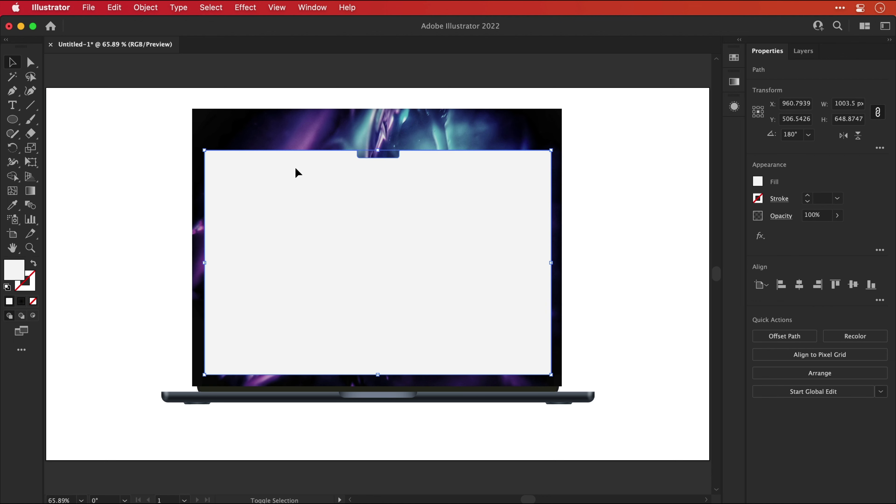
left_click(273, 134, "shift")
left_click(149, 10)
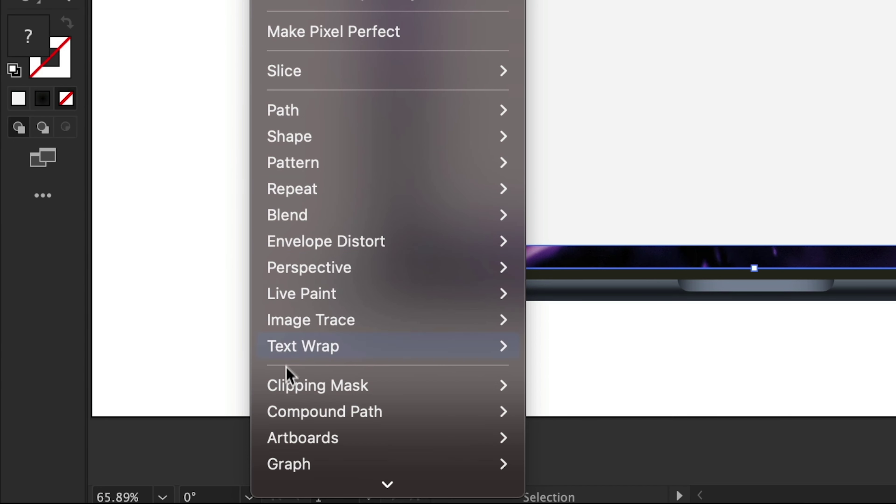
mouse_move(290, 474)
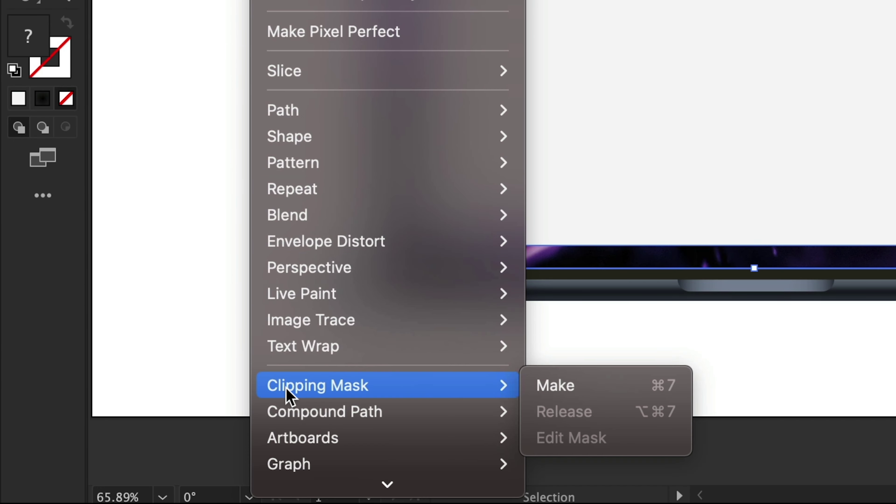
left_click(547, 387)
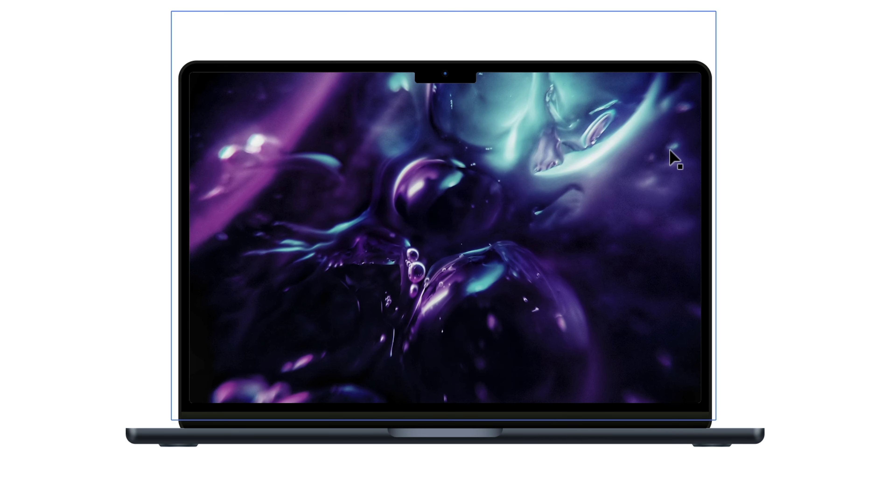
Step: Isolate the clipped image, scale it to about 1050 × 788 px, reposition it behind the screen mask and exit isolation
left_click(674, 157)
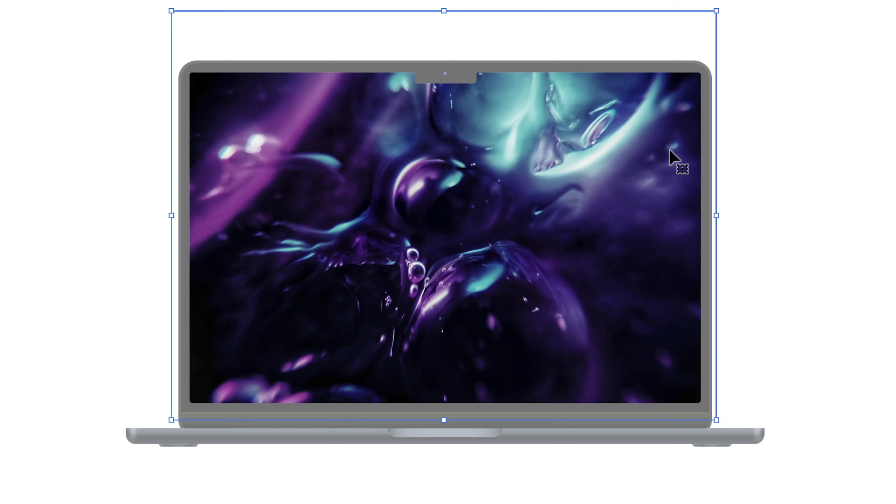
mouse_move(717, 419)
left_mouse_down()
mouse_move(676, 406)
mouse_move(711, 423)
mouse_move(705, 413)
left_mouse_up()
left_click_drag(616, 367, 625, 400)
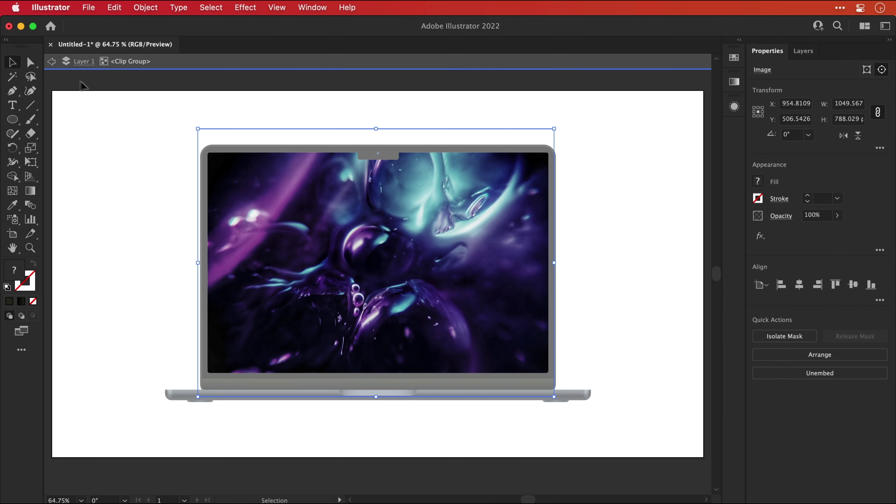
left_click(51, 61)
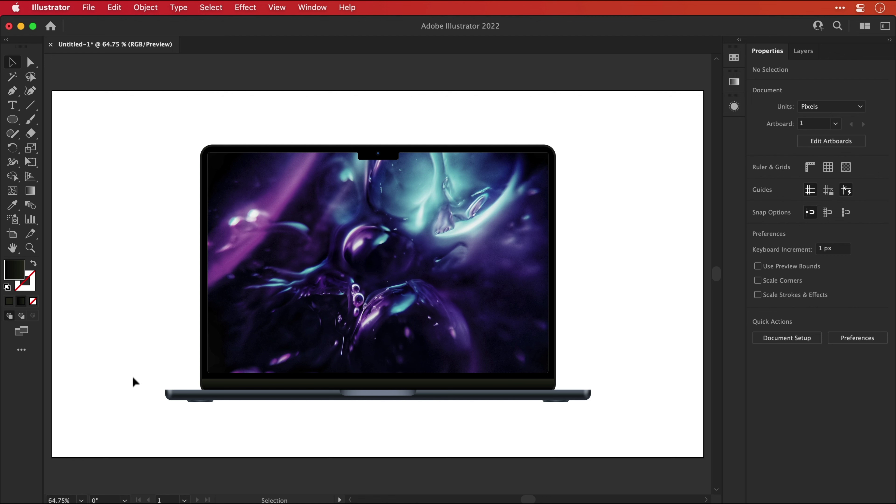
Step: Duplicate all parts of the laptop's base and feet in place and move the copies 70 px down
key("a")
left_click_drag(134, 395, 621, 428)
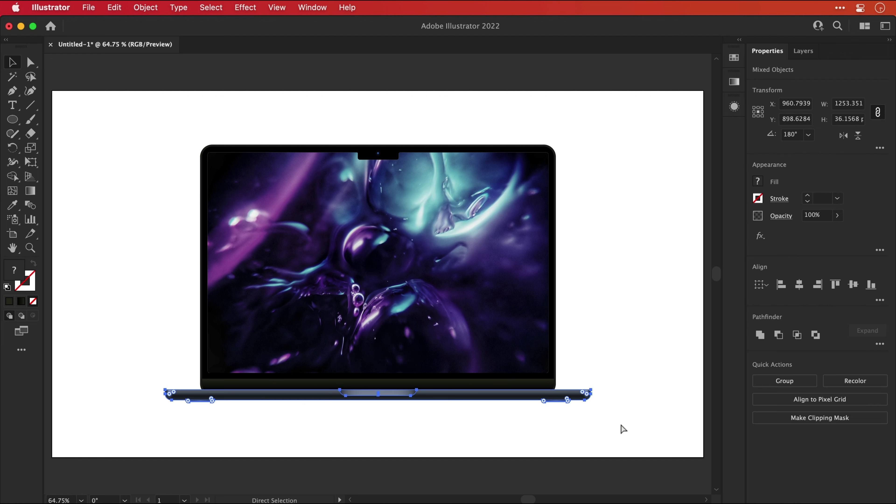
key("super+c")
key("super+f")
key("shift+Down")
key("shift+Down")
key("shift+Down")
key("shift+Down")
key("shift+Down")
key("shift+Down")
key("shift+Down")
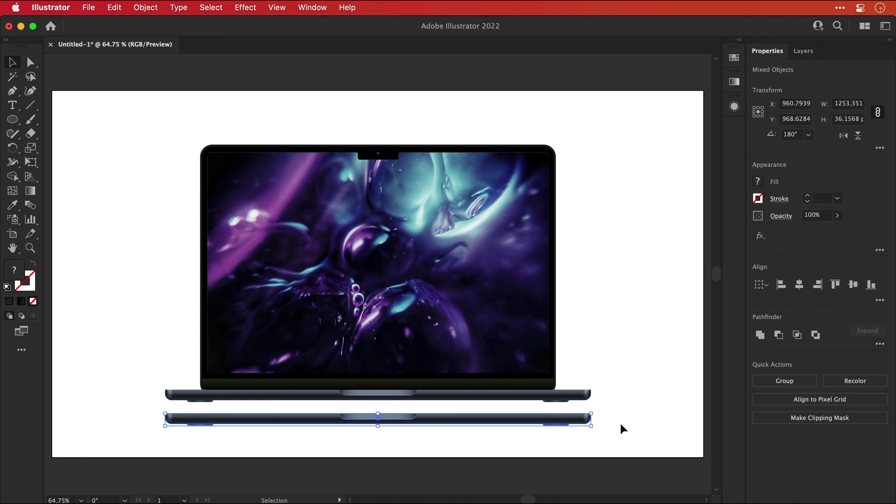
Step: Unite the copied base parts into one shape, deselect it and switch to Outline view
left_click(760, 335)
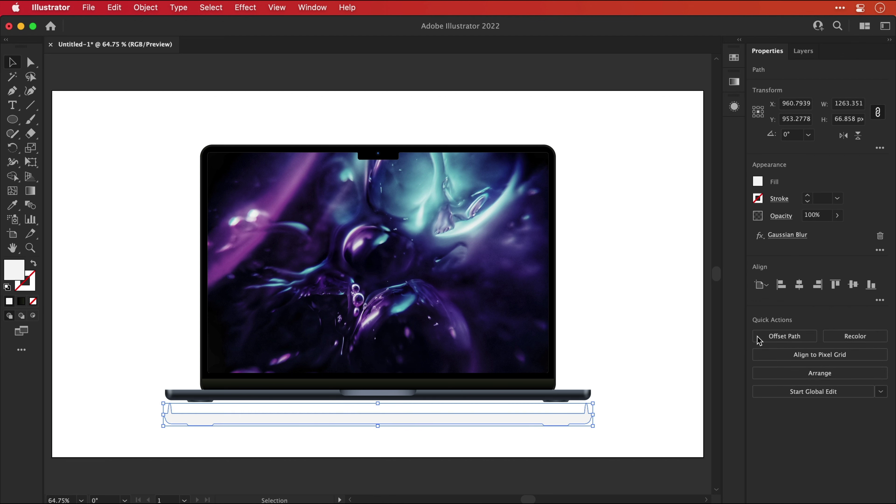
key("a")
left_click(638, 390)
key("super+y")
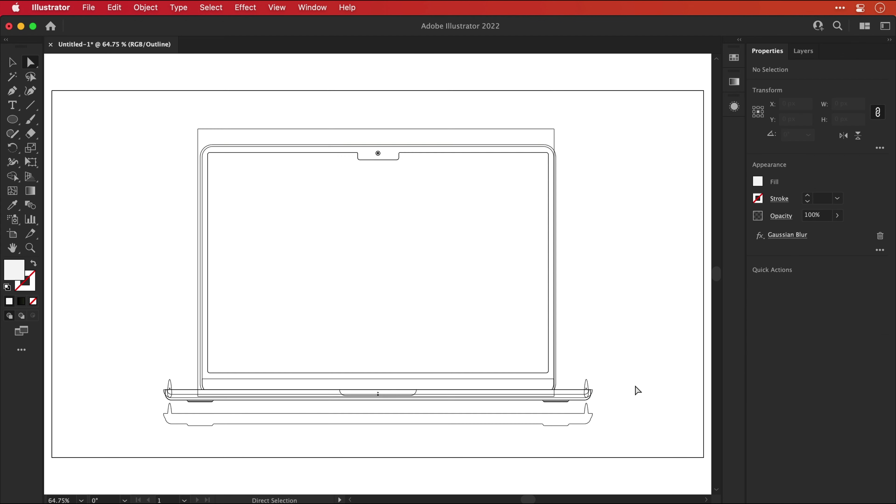
Step: Delete the spike at the united shape's right end and select the loose end points along its upper edge
scroll(584, 417, "up", 10)
left_click_drag(579, 331, 627, 361)
key("Delete")
left_click(613, 374)
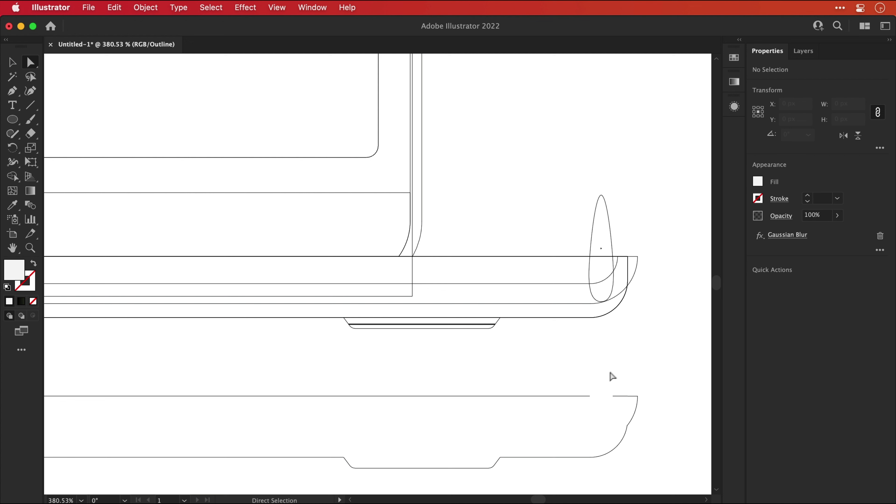
left_click_drag(578, 385, 625, 408)
Step: Delete the remaining spike at the united base shape's left end
scroll(626, 407, "left", 10)
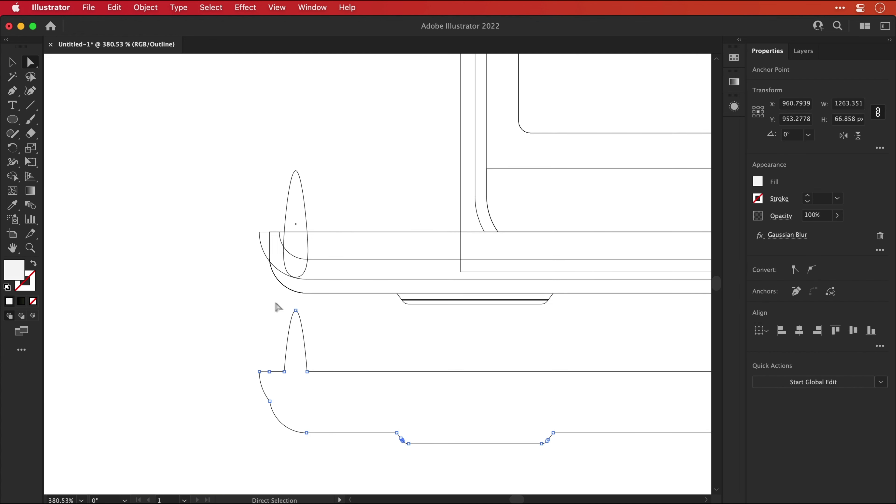
left_click_drag(275, 302, 320, 386)
key("Delete")
key("v")
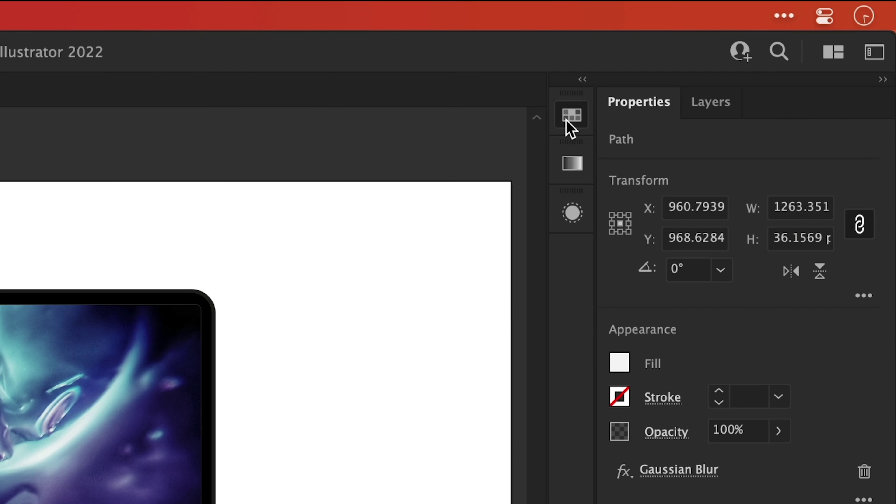
Step: Fill the united base shape with the orange swatch and move it up 70 px over the laptop's base
left_click(569, 118)
left_click(509, 178)
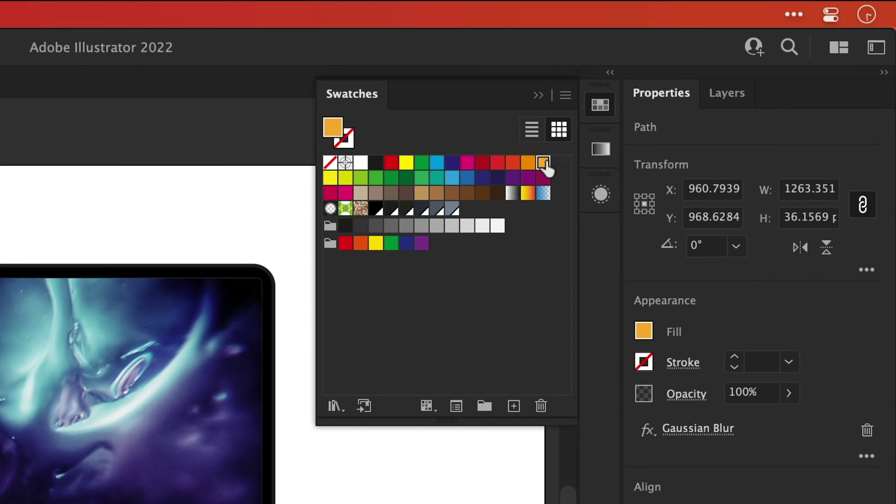
key("shift+Up")
key("shift+Up")
key("shift+Up")
key("shift+Up")
key("shift+Up")
key("shift+Up")
key("shift+Up")
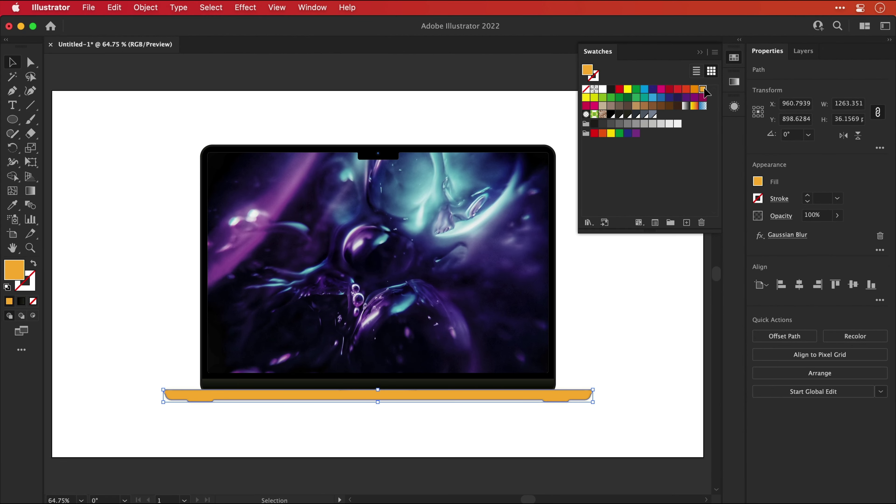
Step: Set the orange base overlay's blending mode to Color
left_click(778, 216)
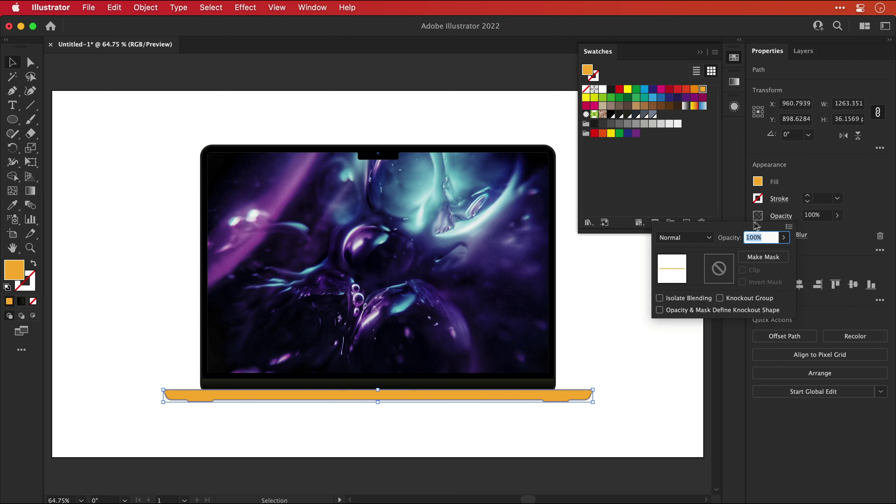
left_click(697, 238)
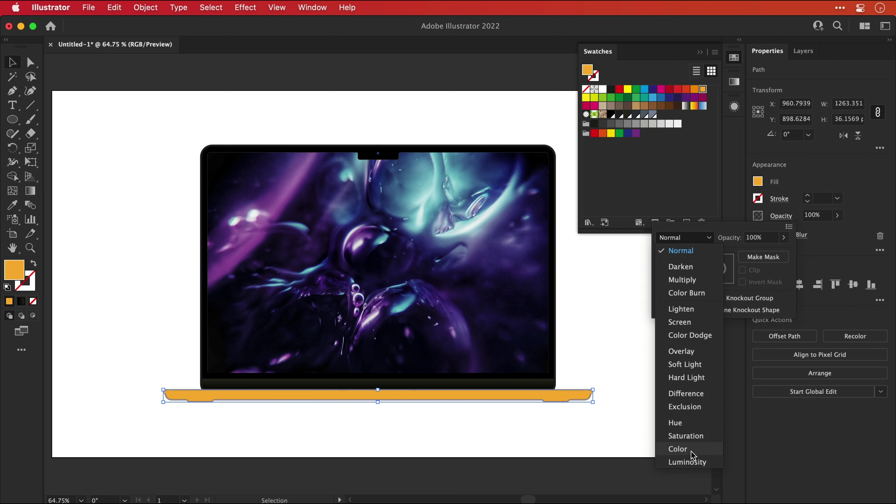
left_click(679, 450)
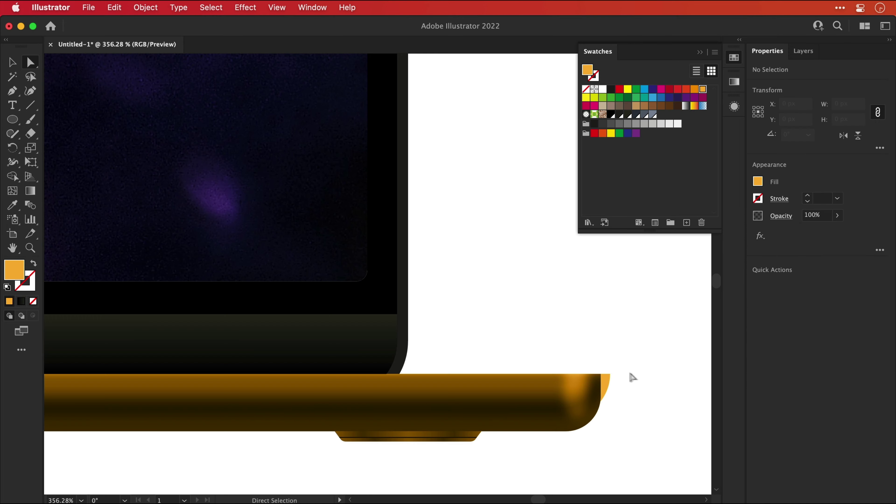
Step: Trim the overlay's protruding corners at its right and left ends so its outline matches the base, and deselect it
left_click_drag(623, 396, 623, 397)
key("Delete")
left_click(623, 397)
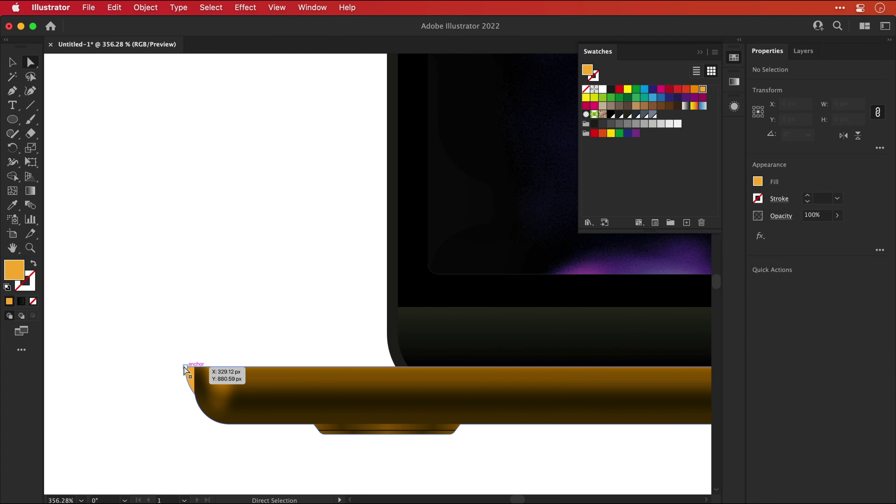
left_click_drag(185, 369, 194, 378)
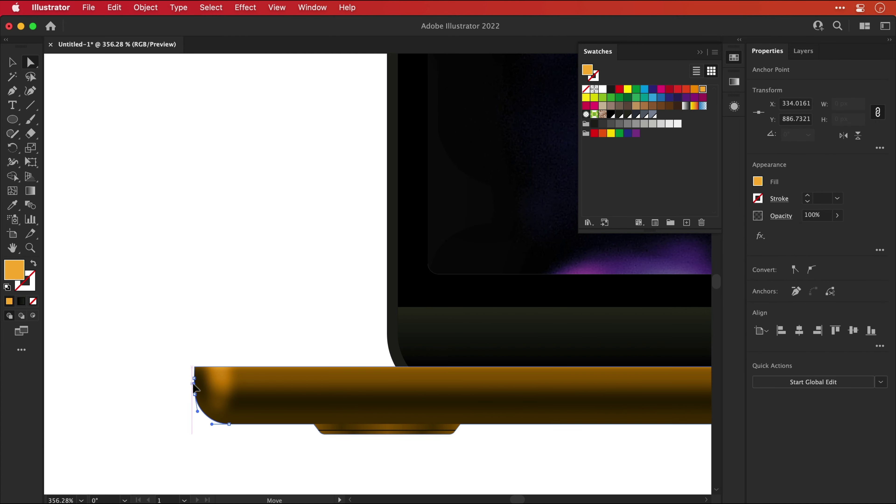
key("v")
left_click(176, 387)
key("super+0")
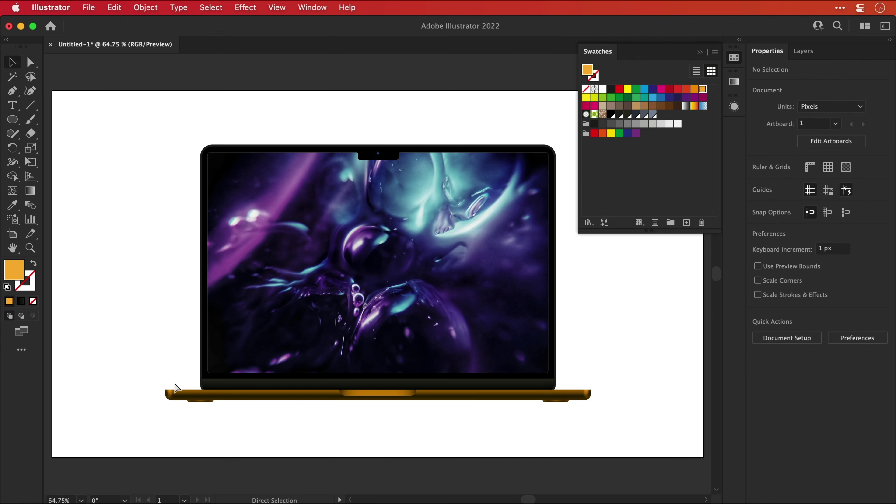
Step: Try red, yellow and dark green swatches as the base overlay's fill colour
left_click(177, 393)
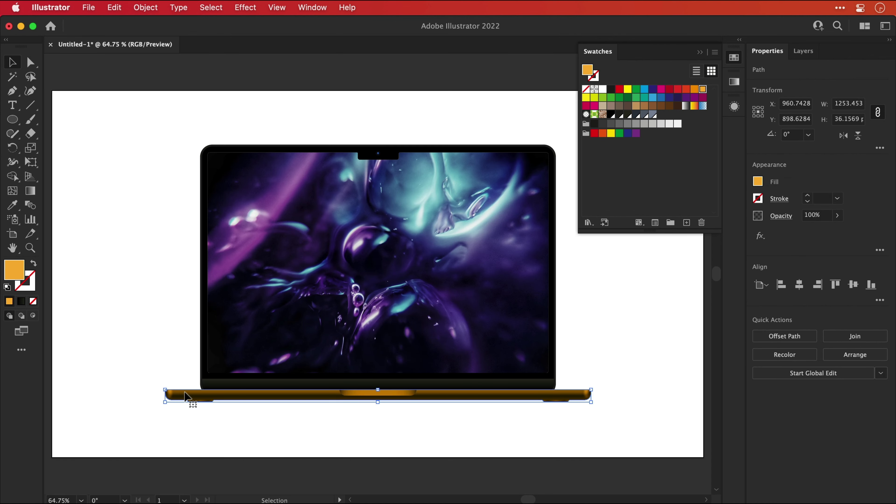
left_click(619, 90)
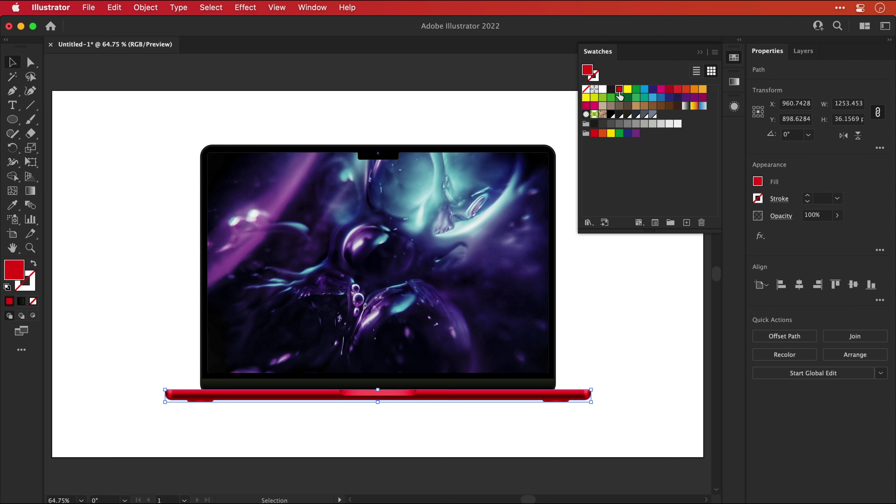
left_click(627, 91)
left_click(628, 99)
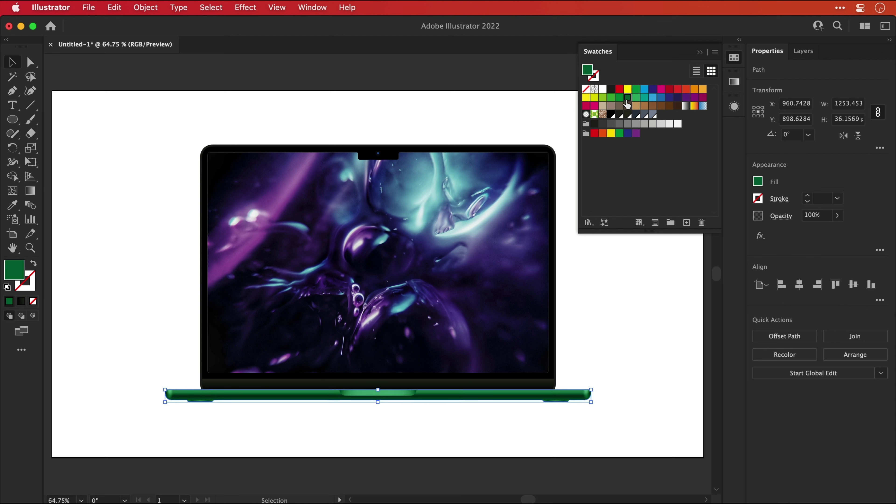
Step: Set the base overlay's blending mode to Normal and its fill colour to black (#000000)
left_click(733, 63)
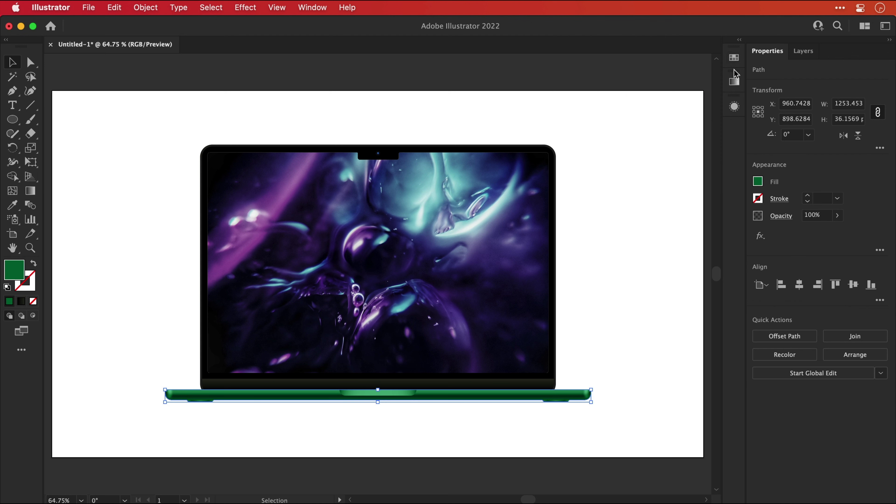
left_click(780, 216)
left_click(697, 237)
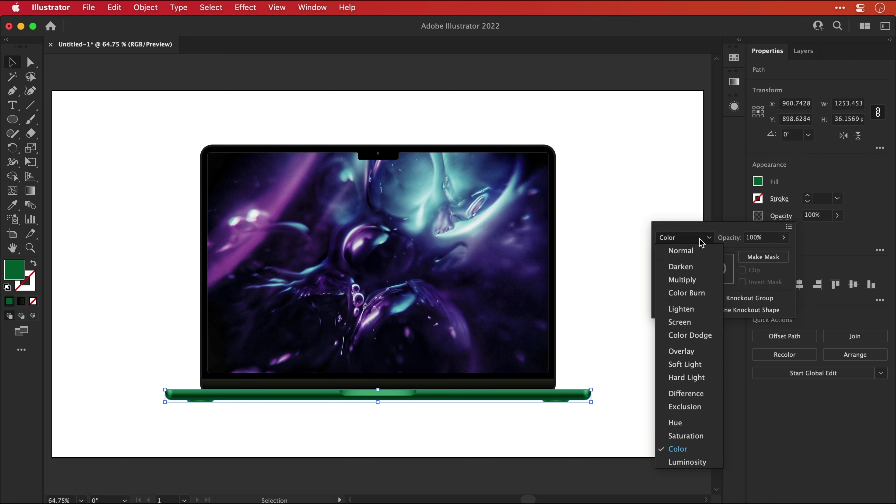
left_click(700, 252)
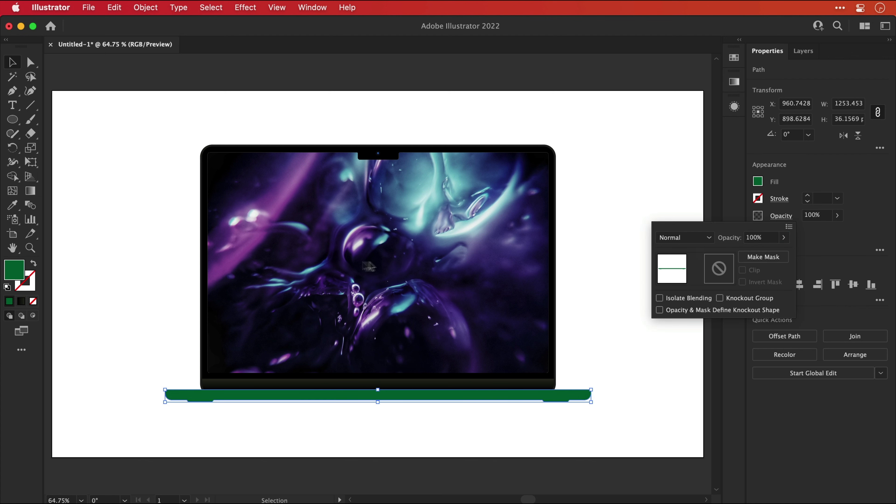
double_click(19, 276)
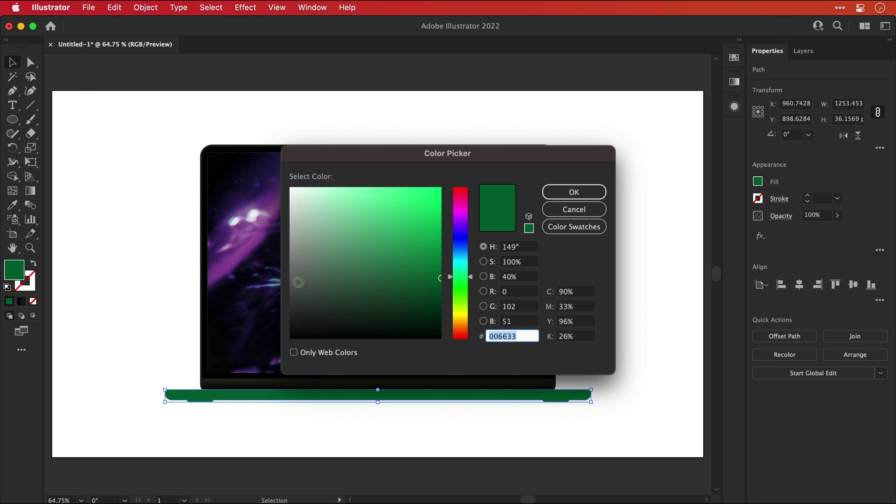
mouse_move(352, 286)
left_mouse_down()
mouse_move(368, 232)
mouse_move(304, 332)
mouse_move(284, 345)
left_mouse_up()
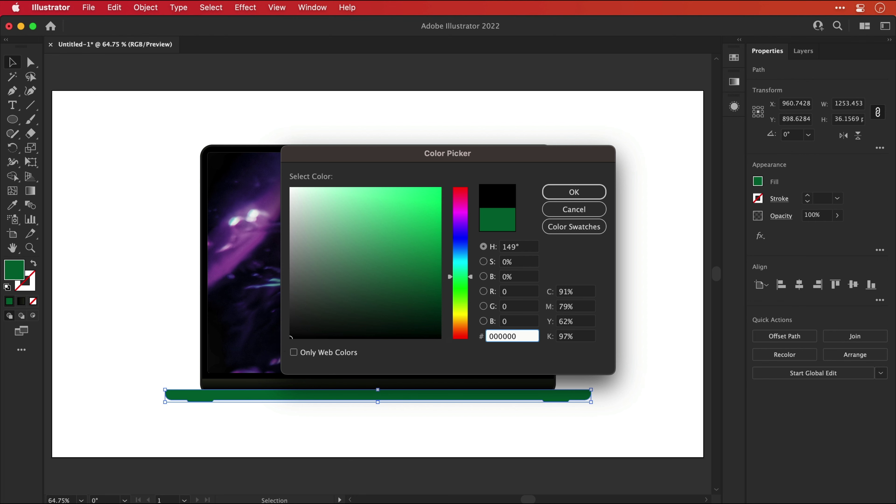
key("Return")
Step: Apply a Grain texture effect to the black base overlay with Intensity 32, Contrast 61 and grain type Stippled
left_click(251, 10)
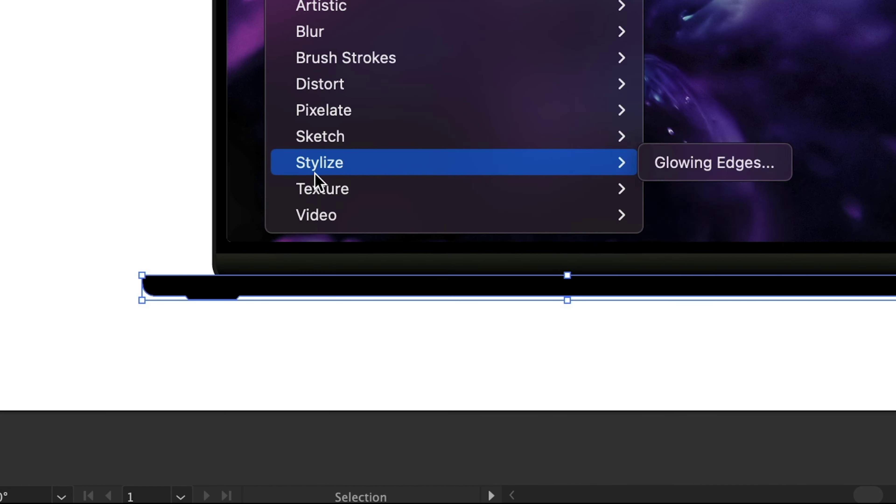
mouse_move(316, 190)
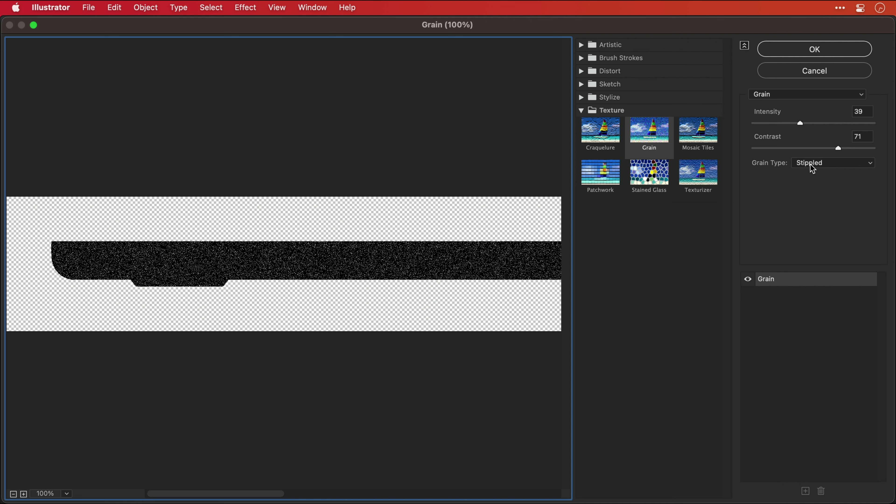
left_click(811, 164)
left_click(810, 163)
mouse_move(800, 123)
left_mouse_down()
mouse_move(826, 124)
mouse_move(794, 124)
left_mouse_up()
mouse_move(840, 151)
left_mouse_down()
mouse_move(776, 150)
mouse_move(830, 156)
left_mouse_up()
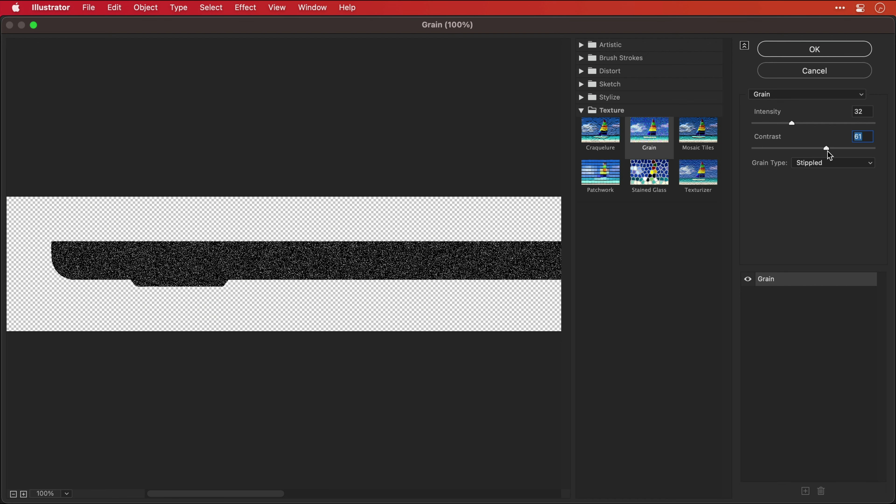
left_click(833, 52)
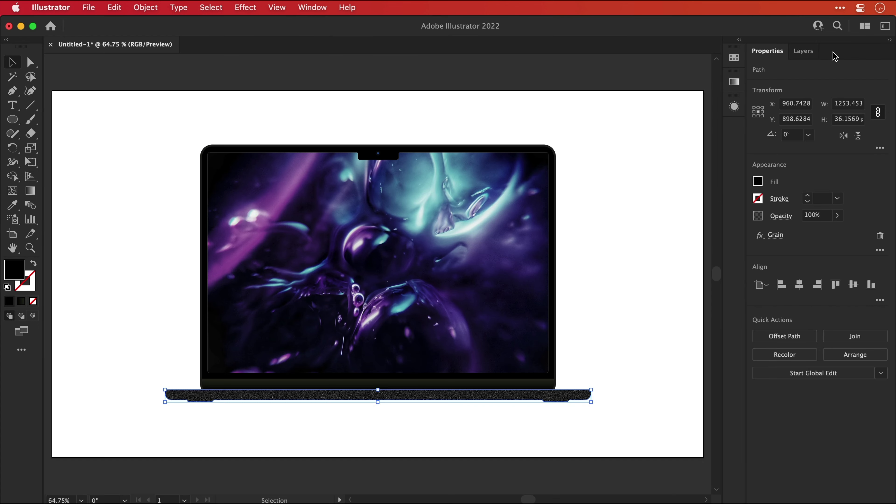
Step: Set the grainy base overlay's blending mode to Soft Light
key("super+equal")
key("super+equal")
key("super+equal")
key("super+equal")
key("super+equal")
key("super+equal")
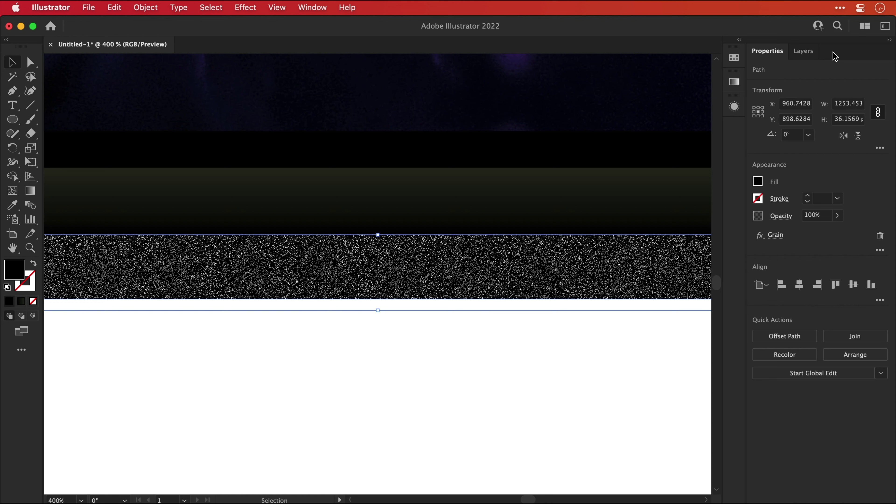
left_click(781, 217)
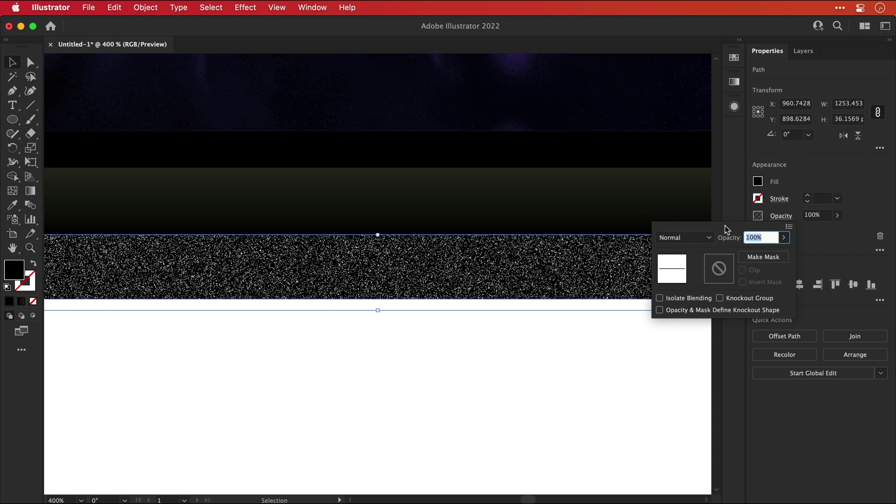
left_click(680, 236)
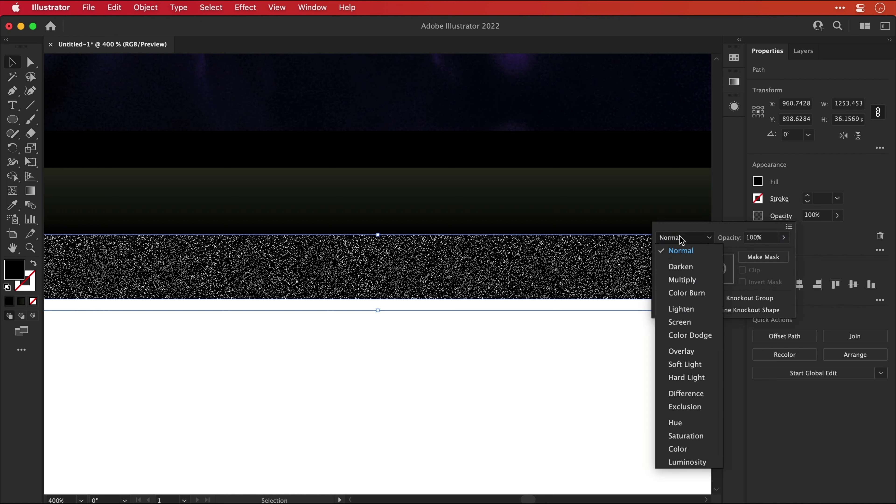
left_click(680, 364)
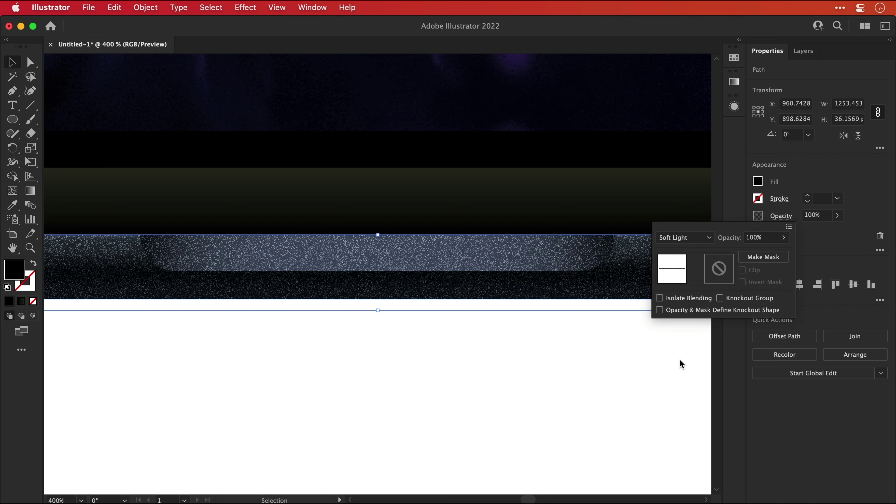
Step: Reduce the grain overlay's opacity to 20% and deselect it
left_click(773, 238)
type("20")
key("Return")
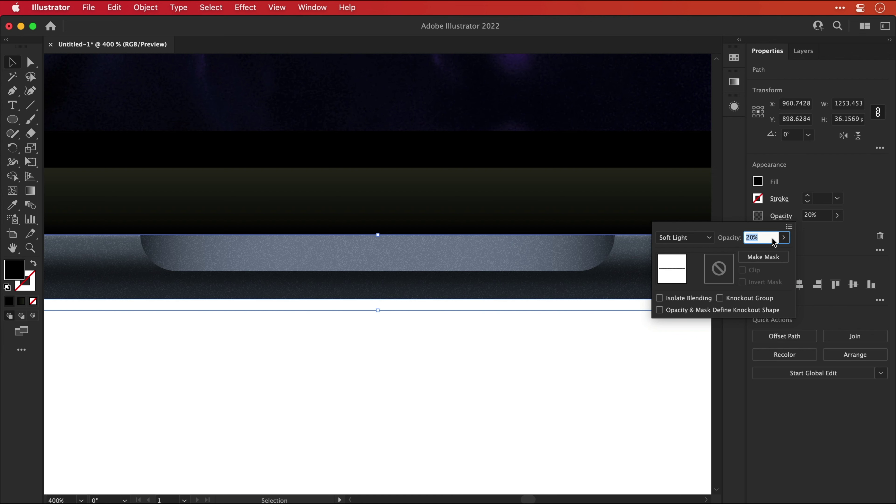
type("20")
key("Return")
key("super+0")
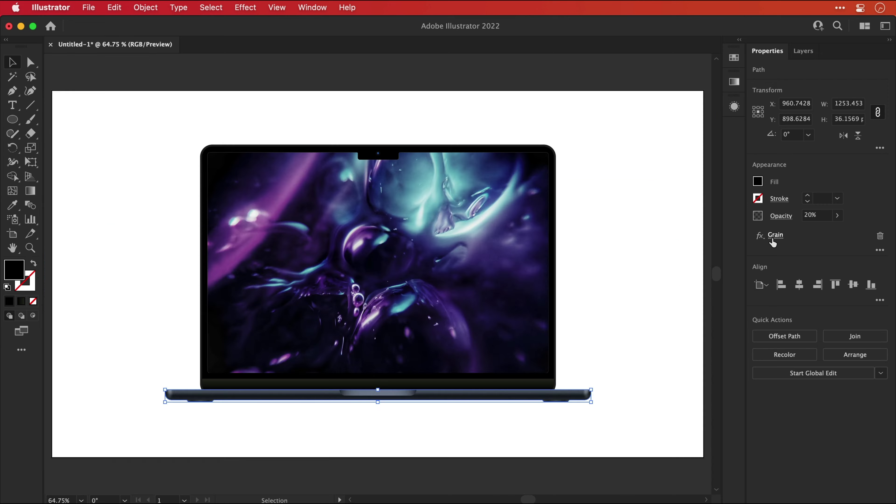
left_click(649, 246)
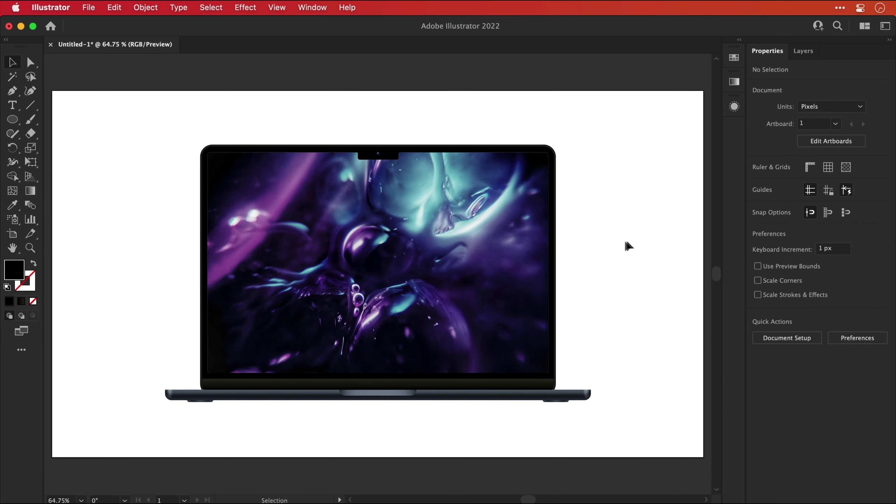
Step: Group all parts of the laptop and move the group about 230 px to the right on the artboard
left_click_drag(134, 129, 638, 425)
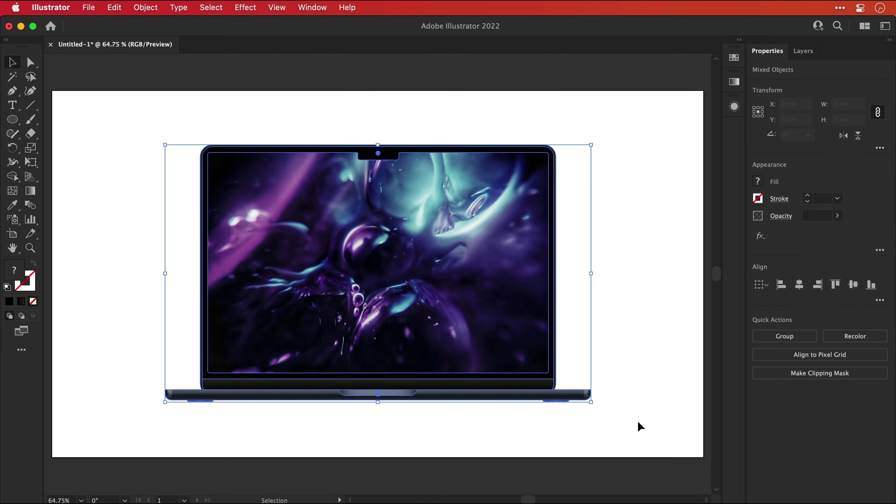
left_click_drag(539, 332, 595, 343)
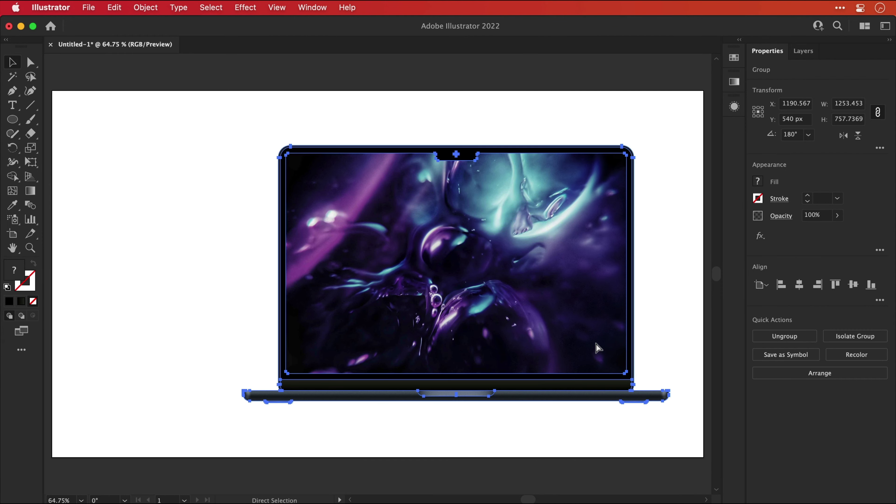
left_click(595, 342)
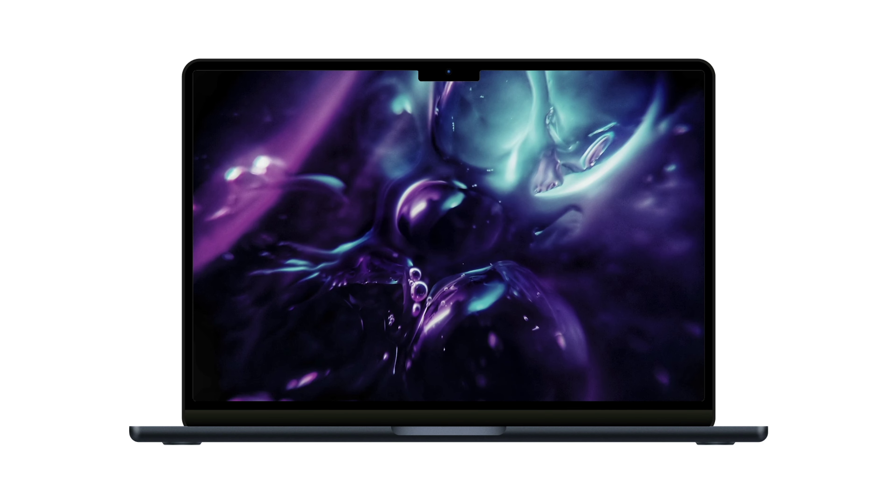